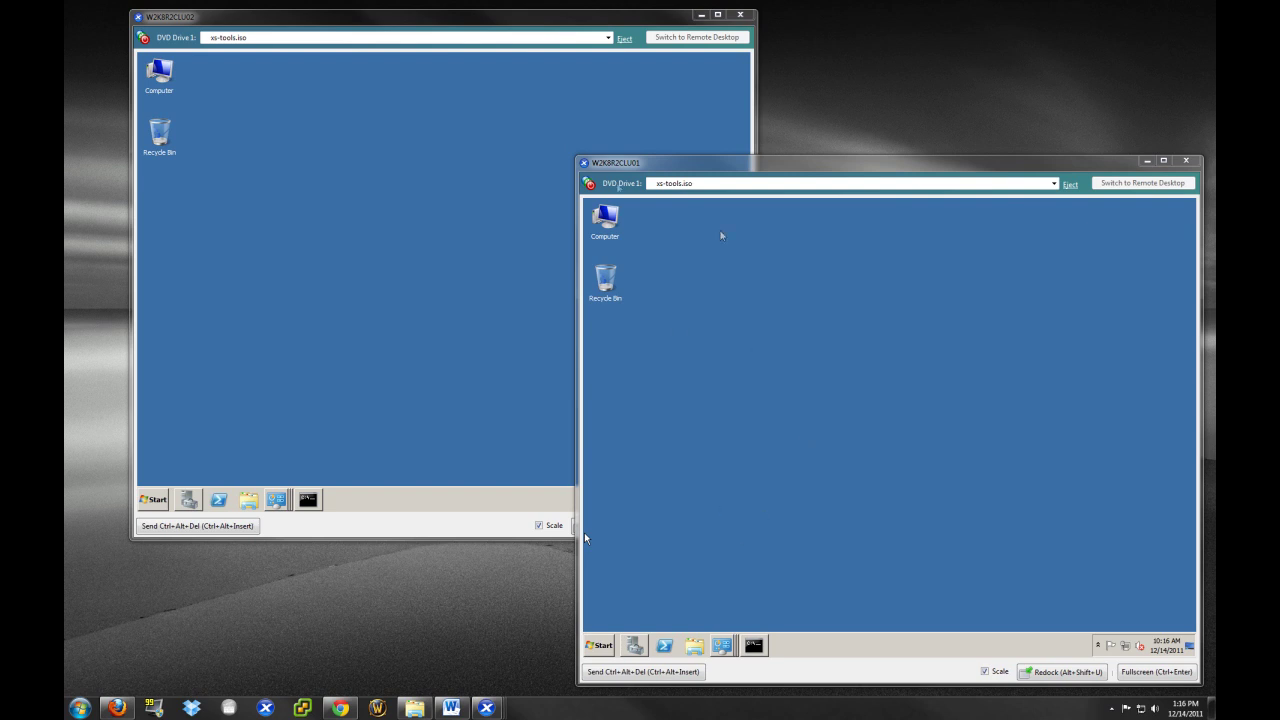
left_click(357, 192)
left_click(766, 320)
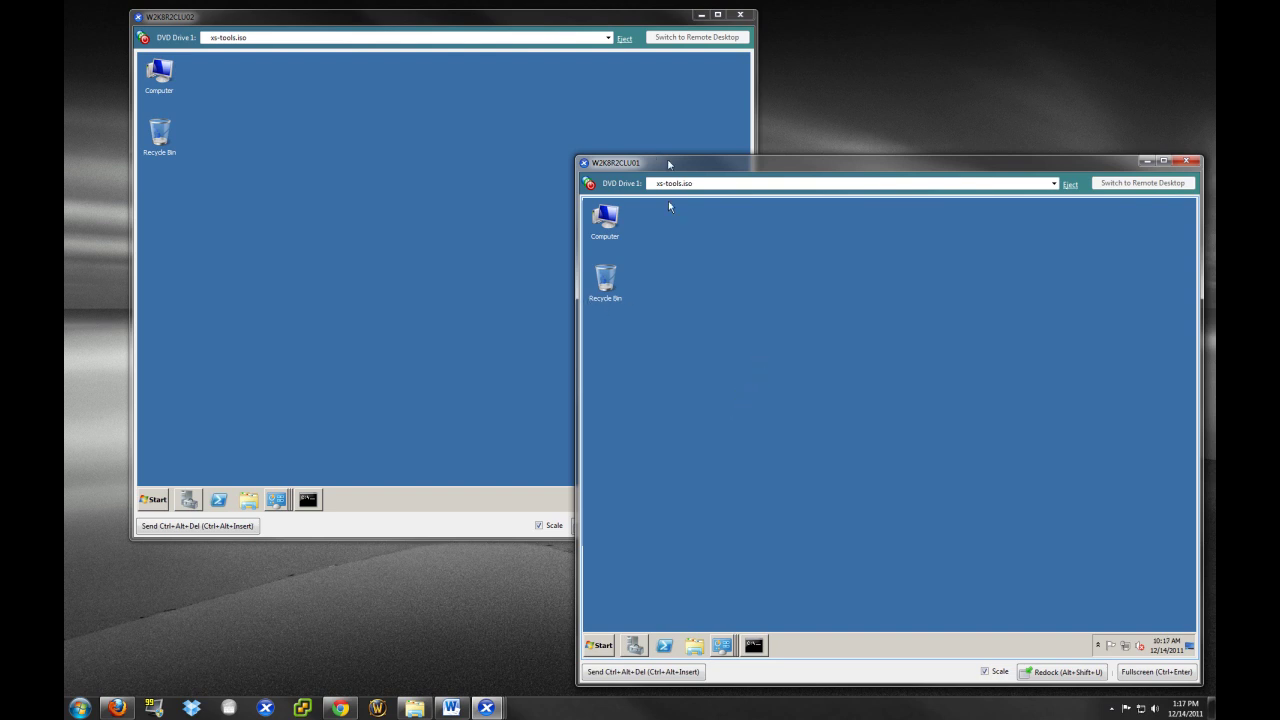
left_click(354, 140)
left_click(812, 280)
Bring up Server Manager on W2K8R2CLU01 and W2K8R2CLU02 and view the Roles summary on each server
left_click(635, 646)
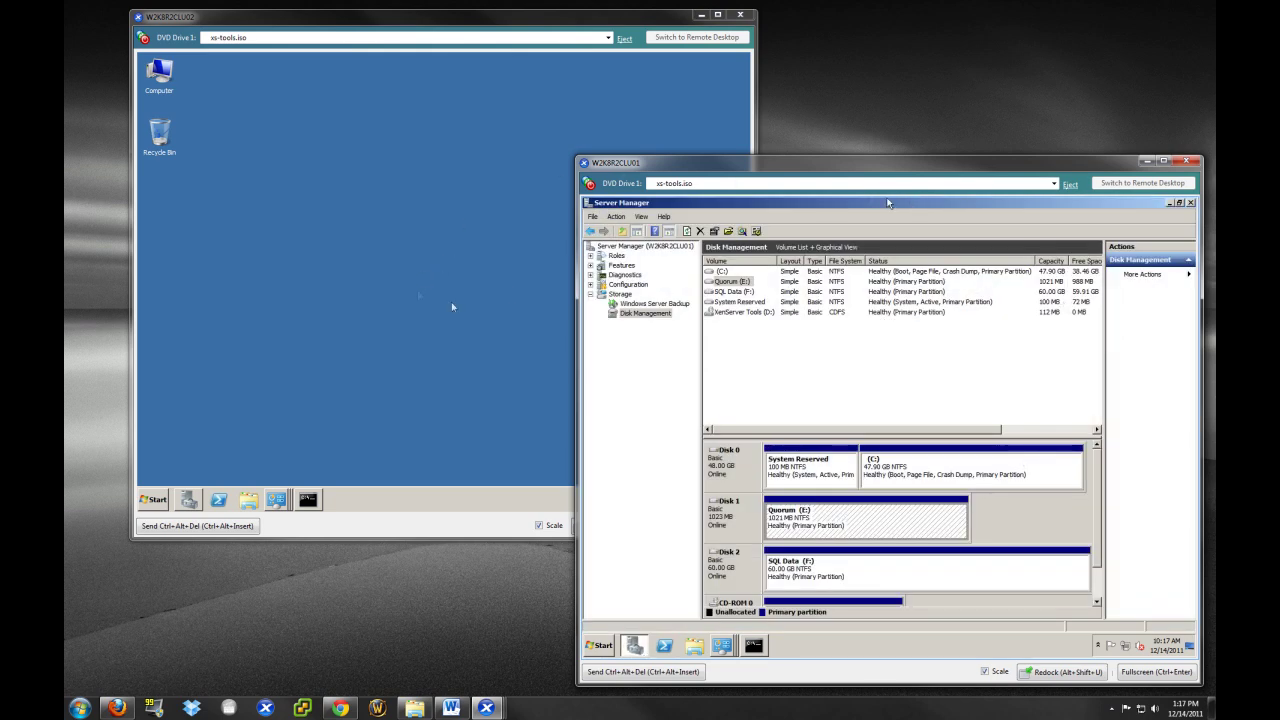
left_click(614, 256)
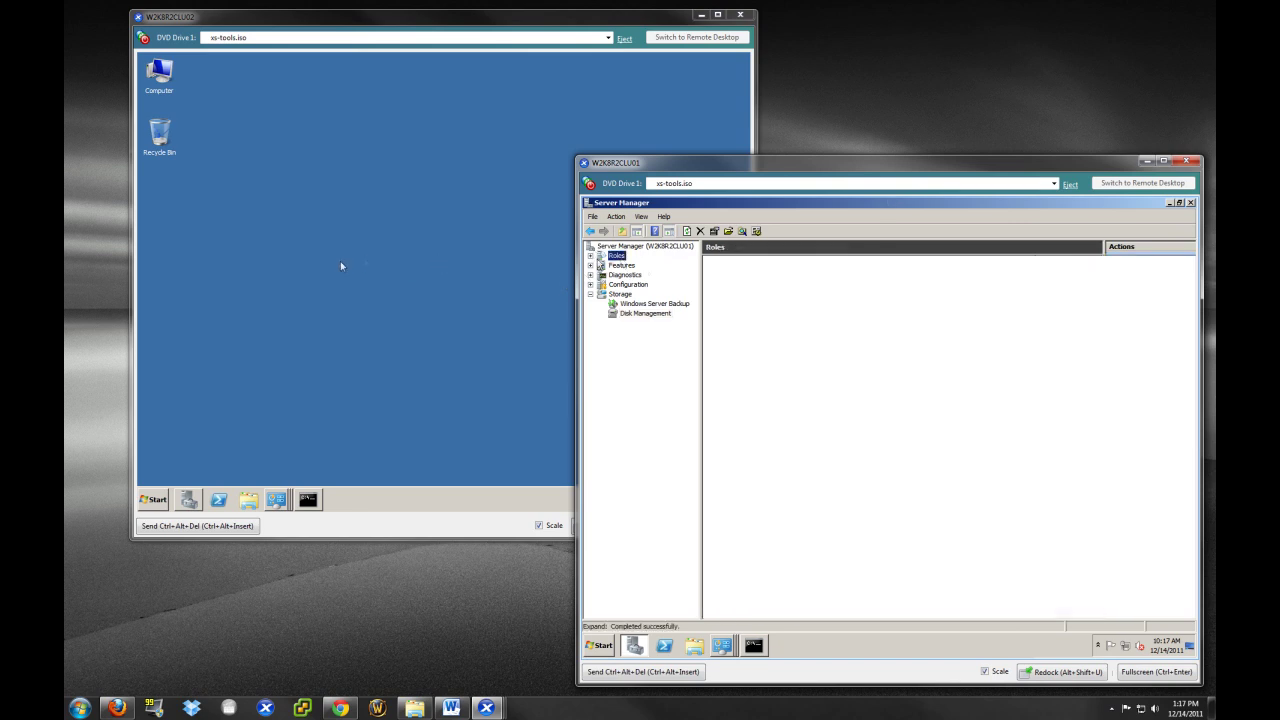
left_click(337, 264)
left_click(188, 499)
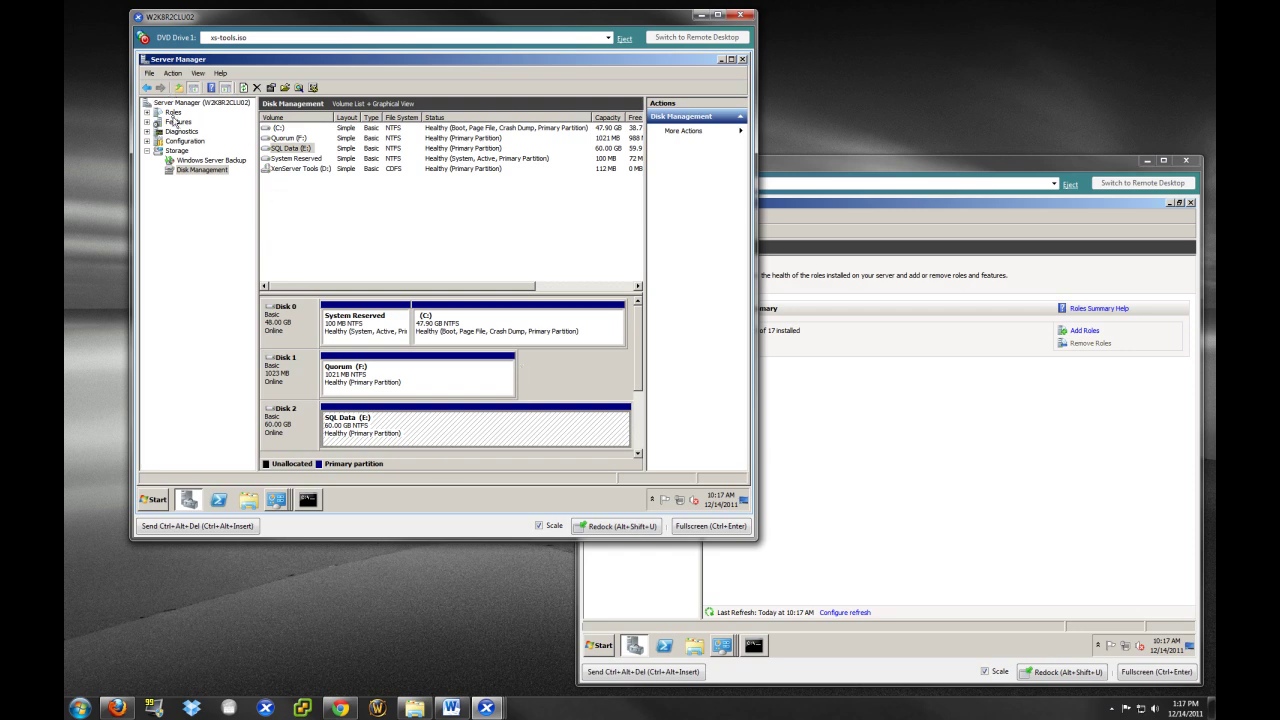
left_click(173, 112)
Install the Failover Clustering feature on W2K8R2CLU01 through the Add Features Wizard
left_click(1042, 165)
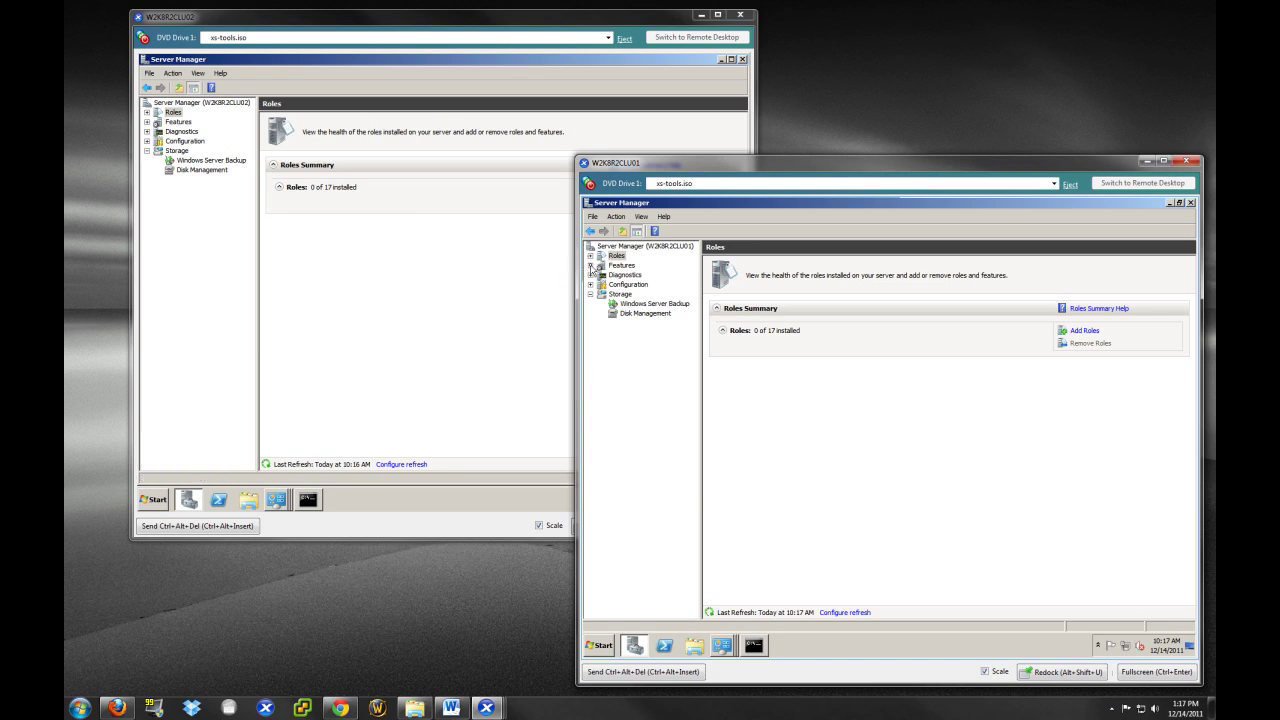
left_click(591, 270)
left_click(621, 266)
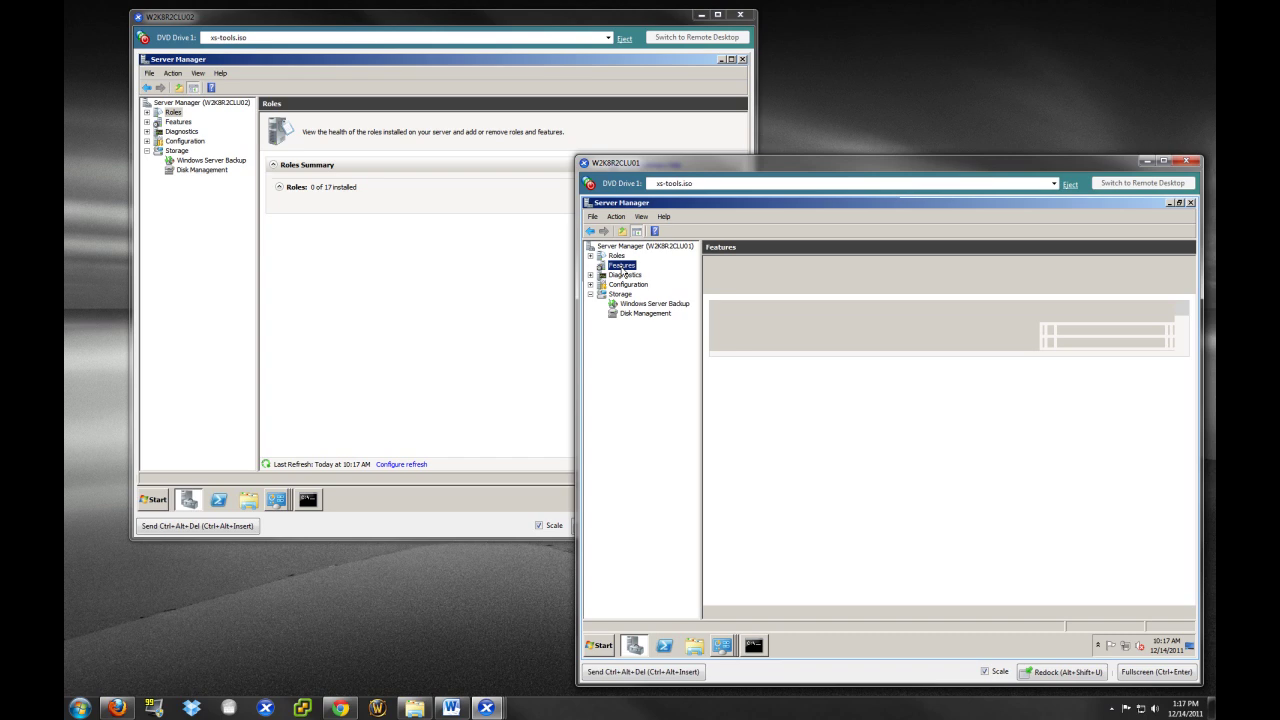
right_click(624, 271)
left_click(655, 282)
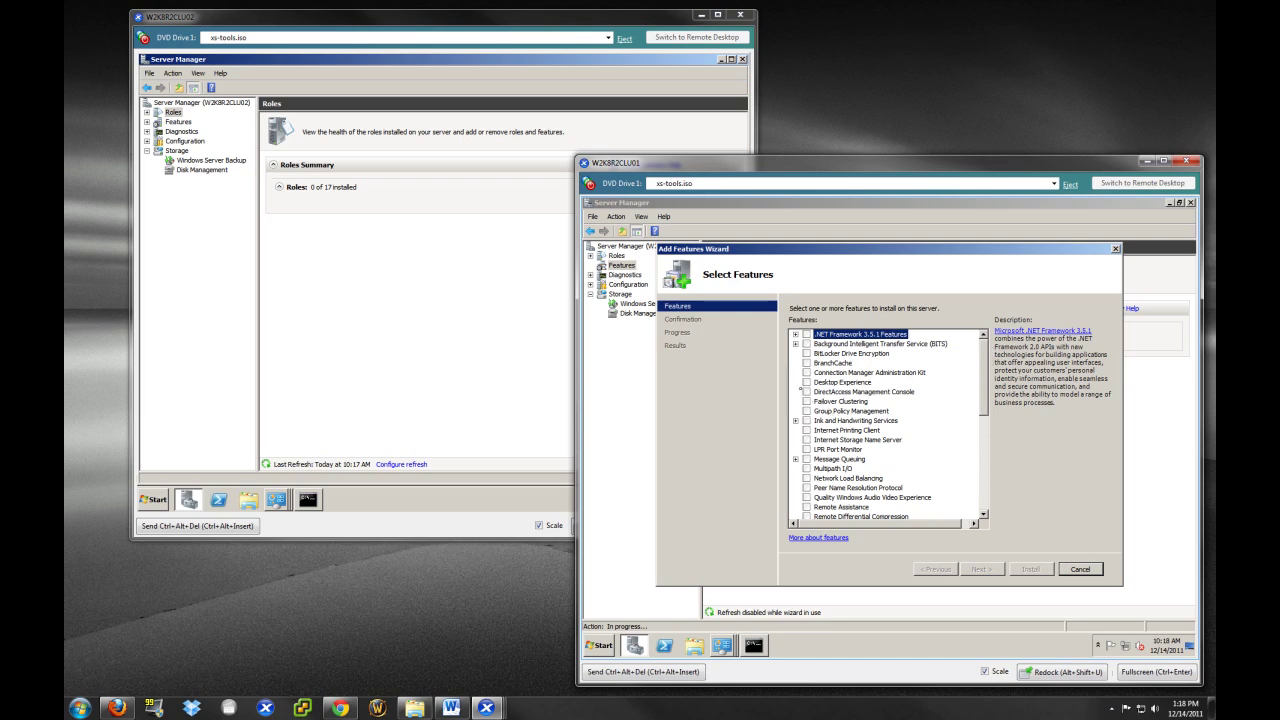
left_click(807, 401)
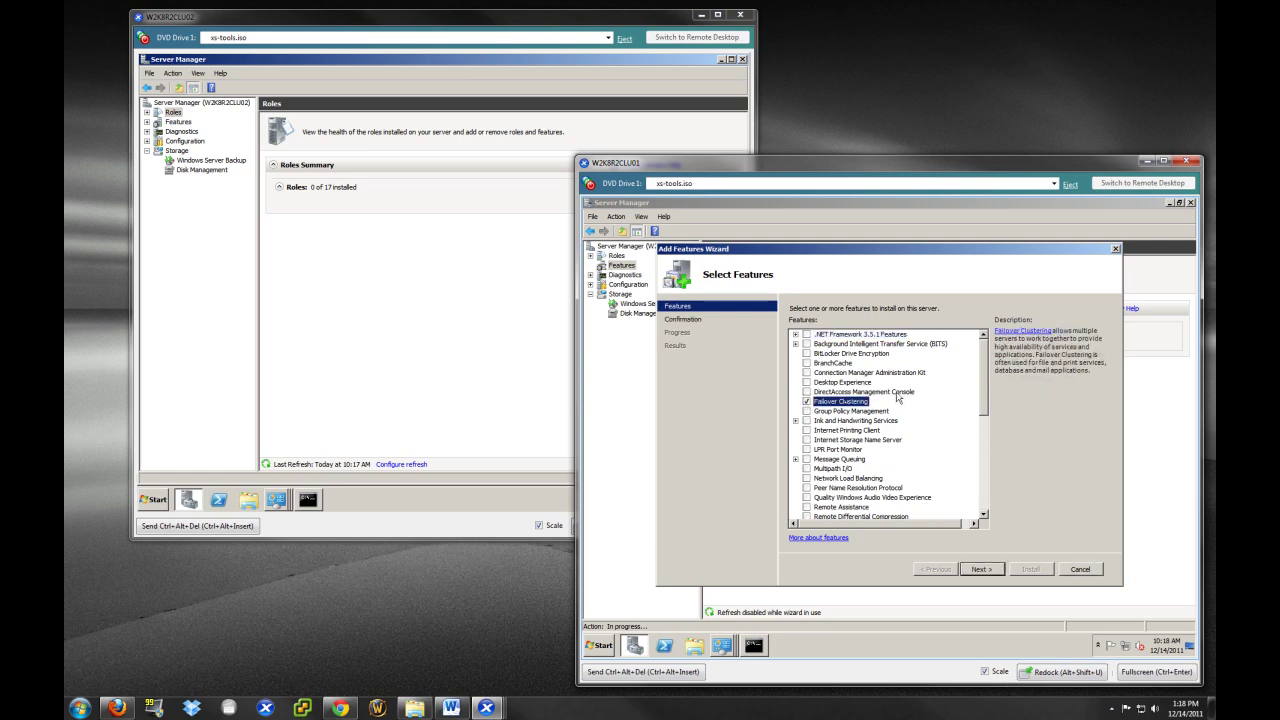
left_click(982, 570)
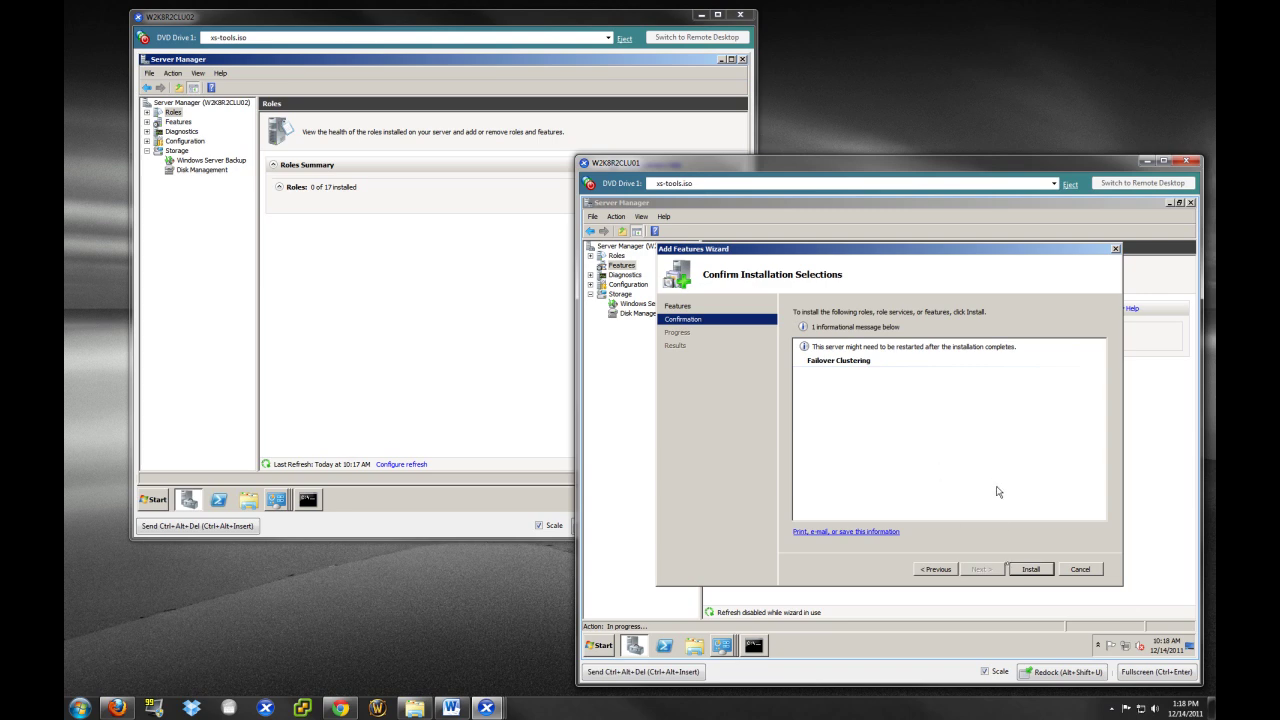
left_click(1016, 570)
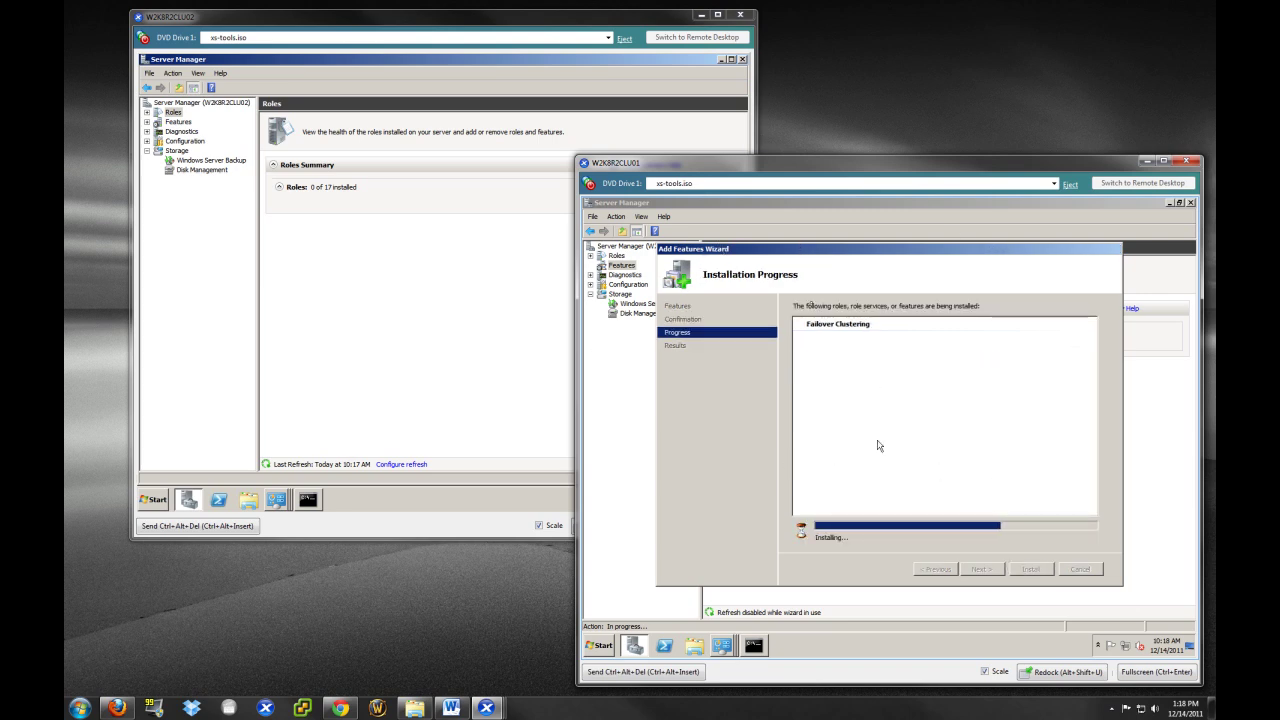
Install the Failover Clustering feature on W2K8R2CLU02 through the Add Features Wizard
left_click(179, 122)
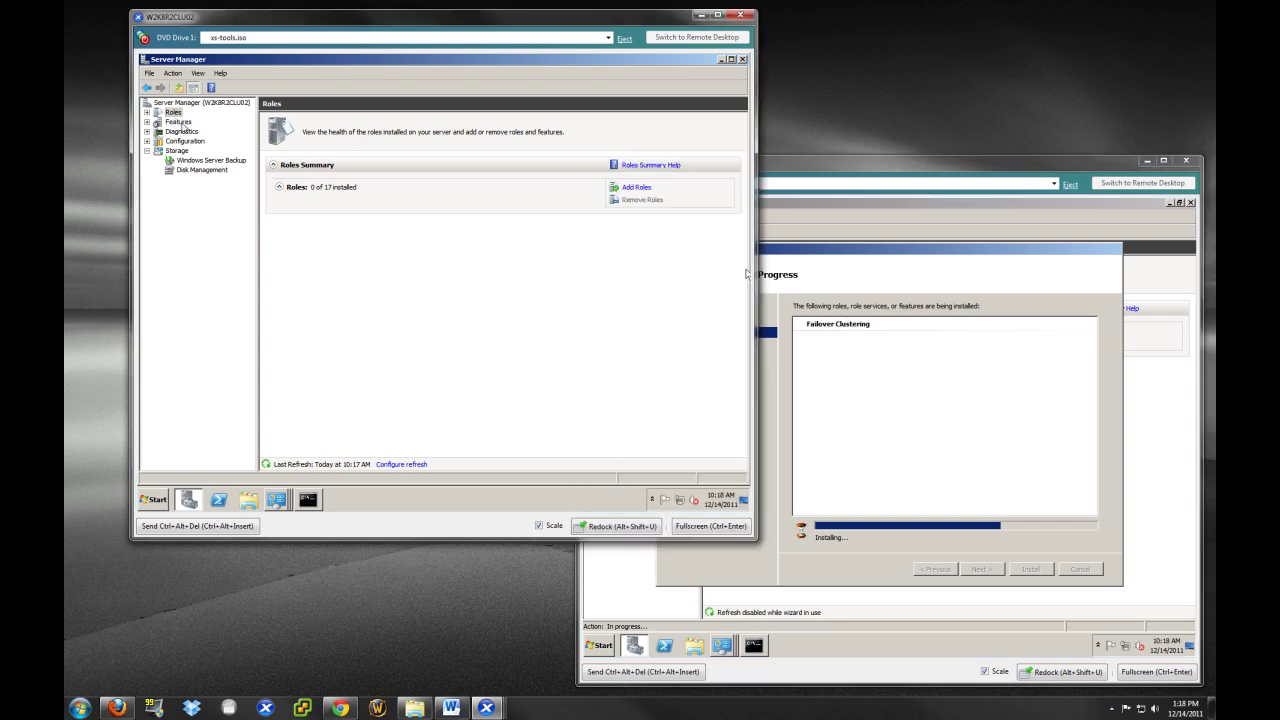
right_click(184, 127)
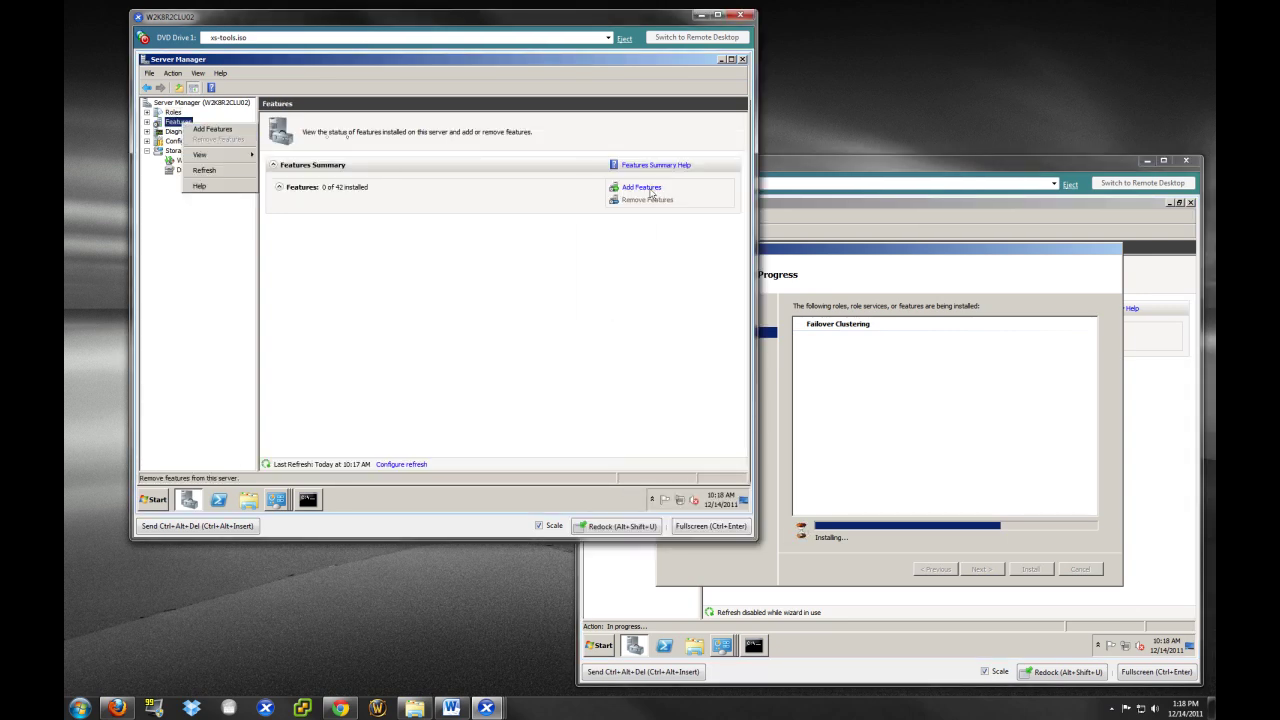
left_click(200, 130)
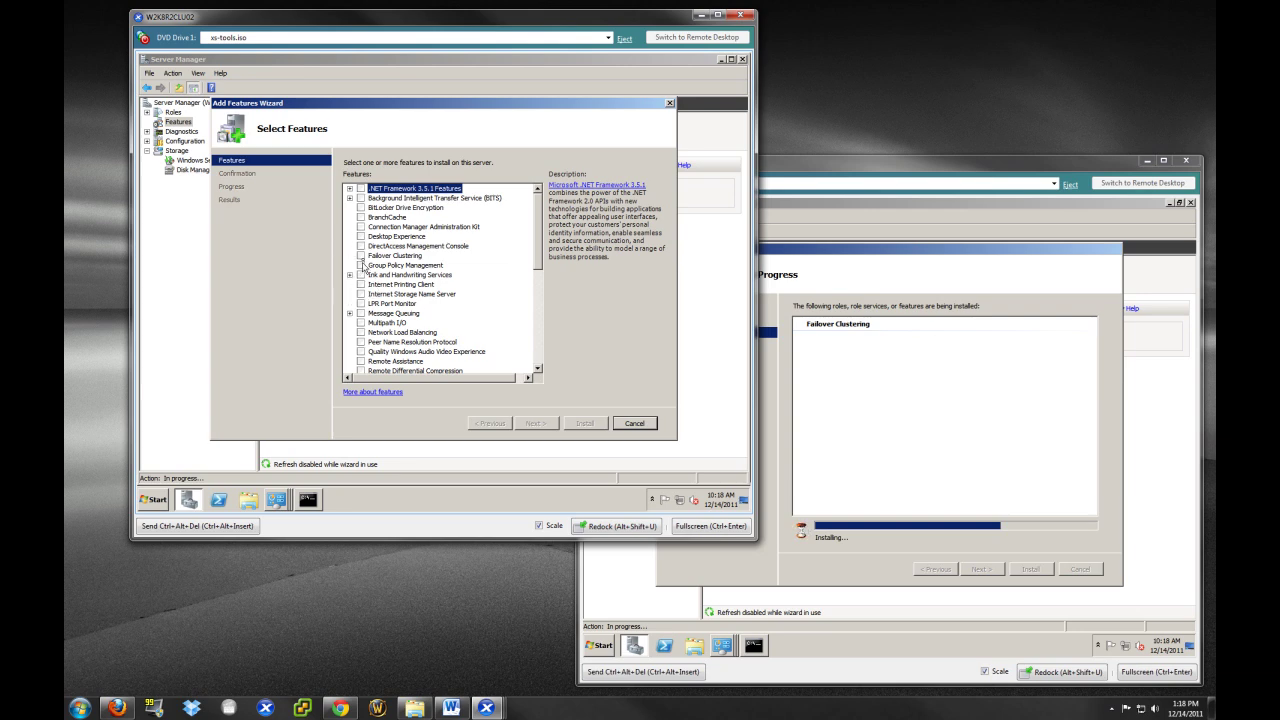
left_click(361, 256)
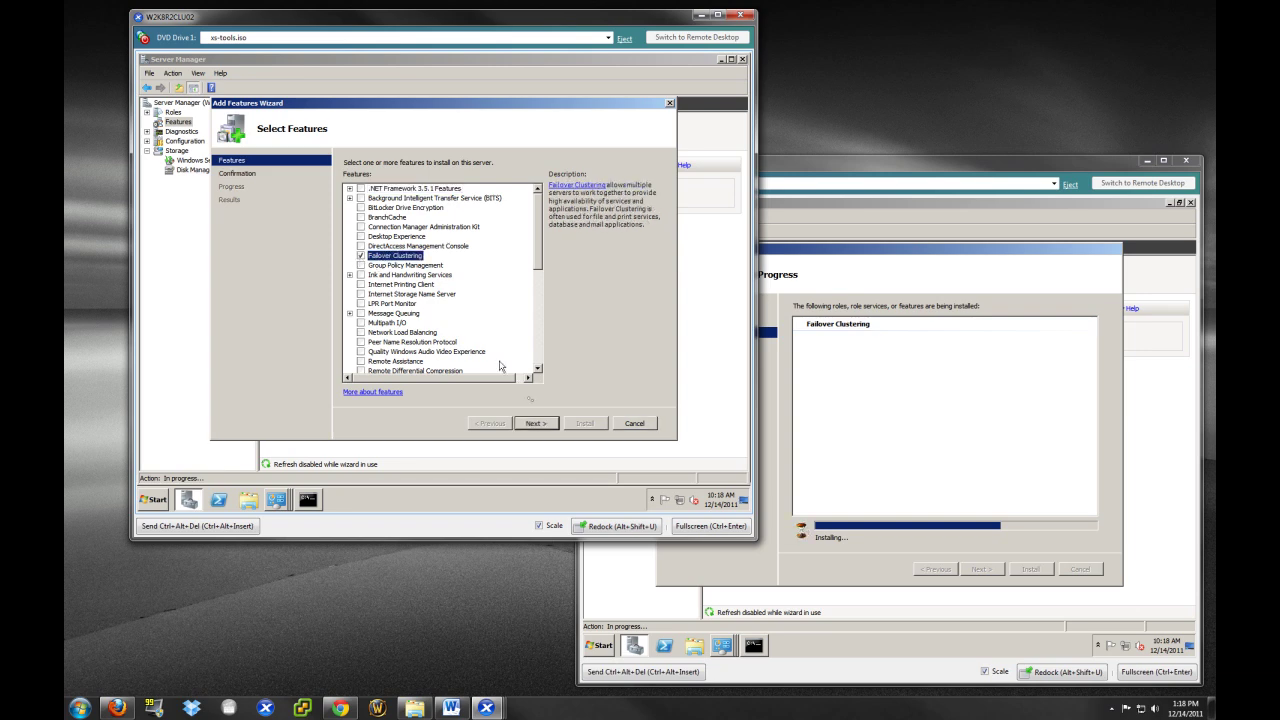
left_click(533, 424)
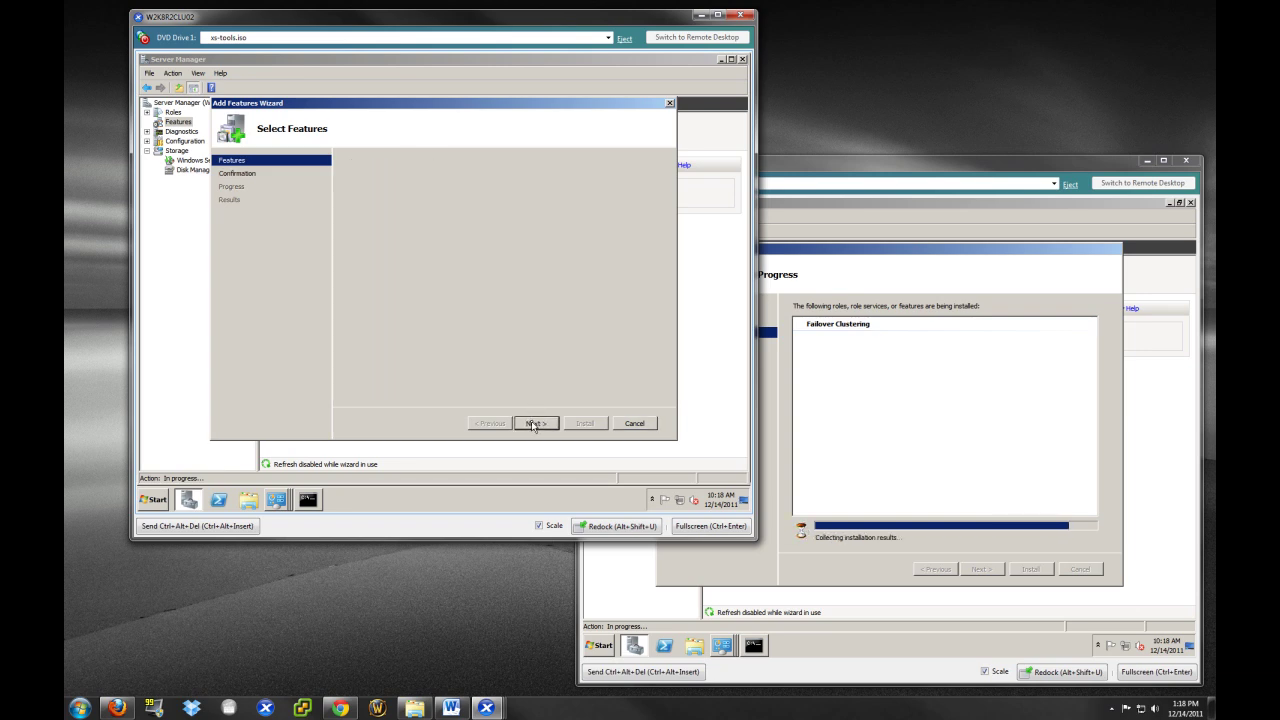
left_click(585, 424)
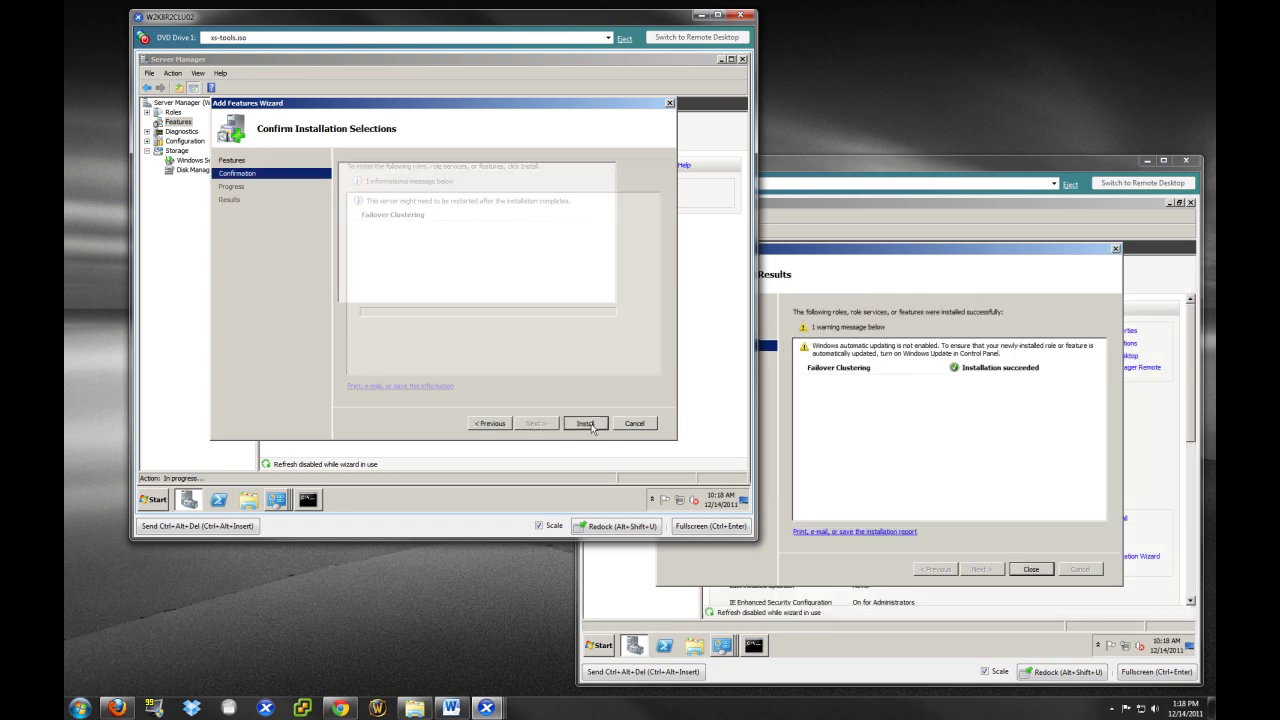
Review the Failover Clustering installation results on W2K8R2CLU01 and close the Add Features Wizard there
left_click(856, 349)
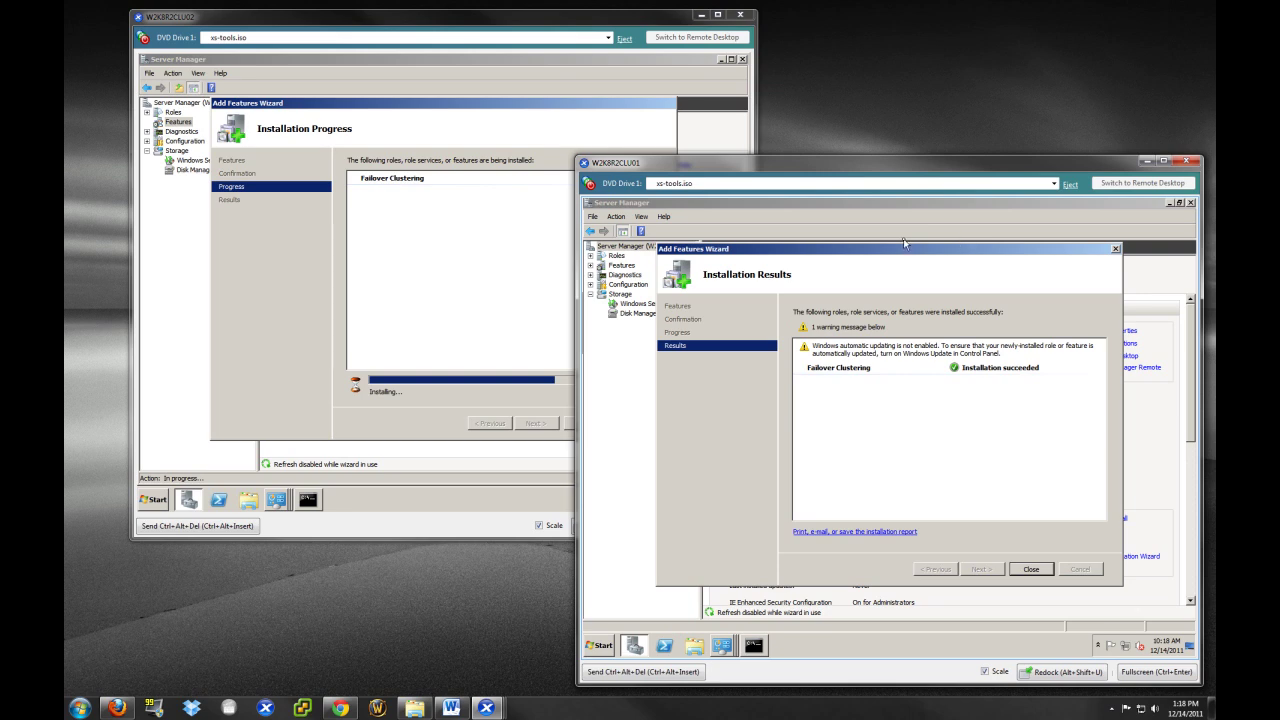
left_click_drag(906, 246, 924, 247)
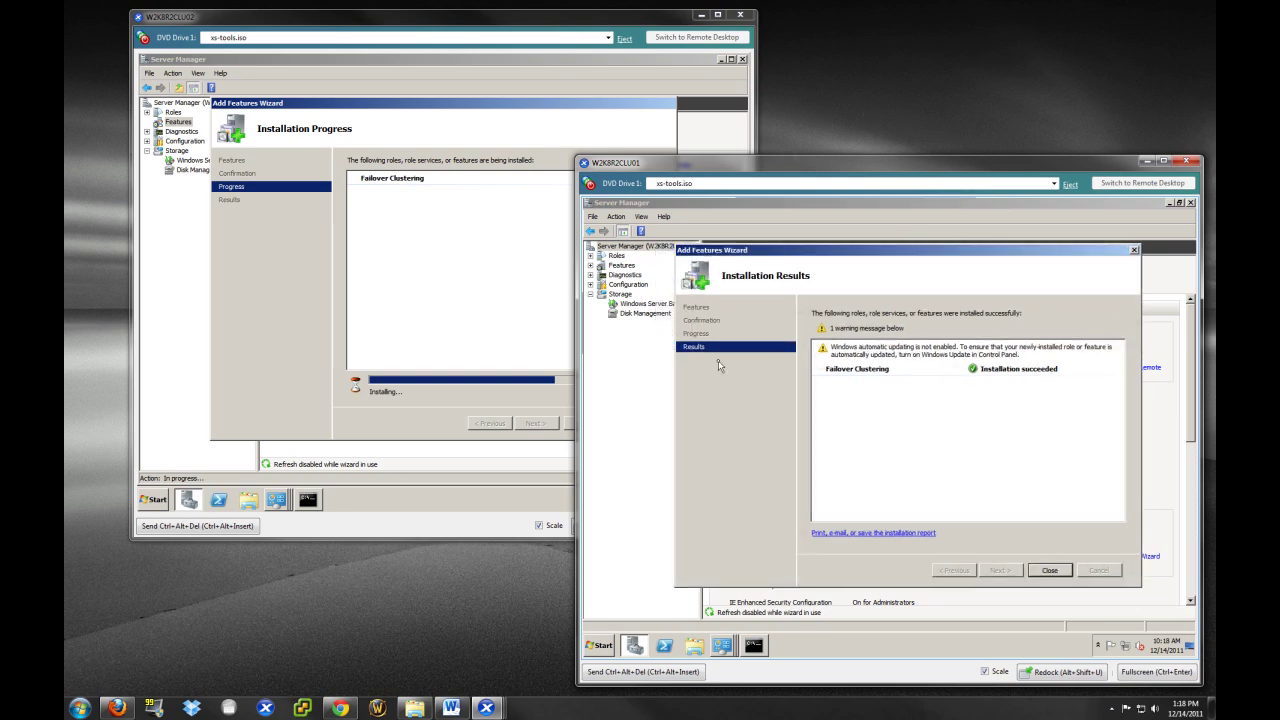
left_click(392, 122)
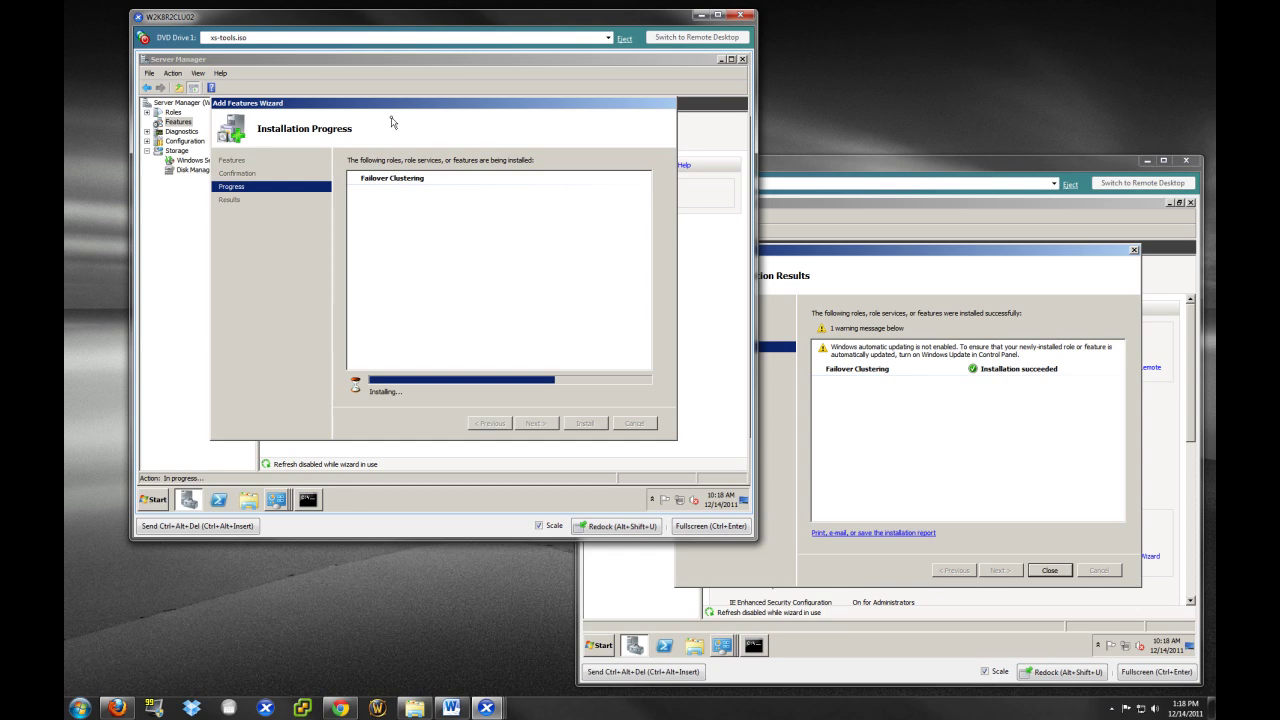
left_click(1063, 530)
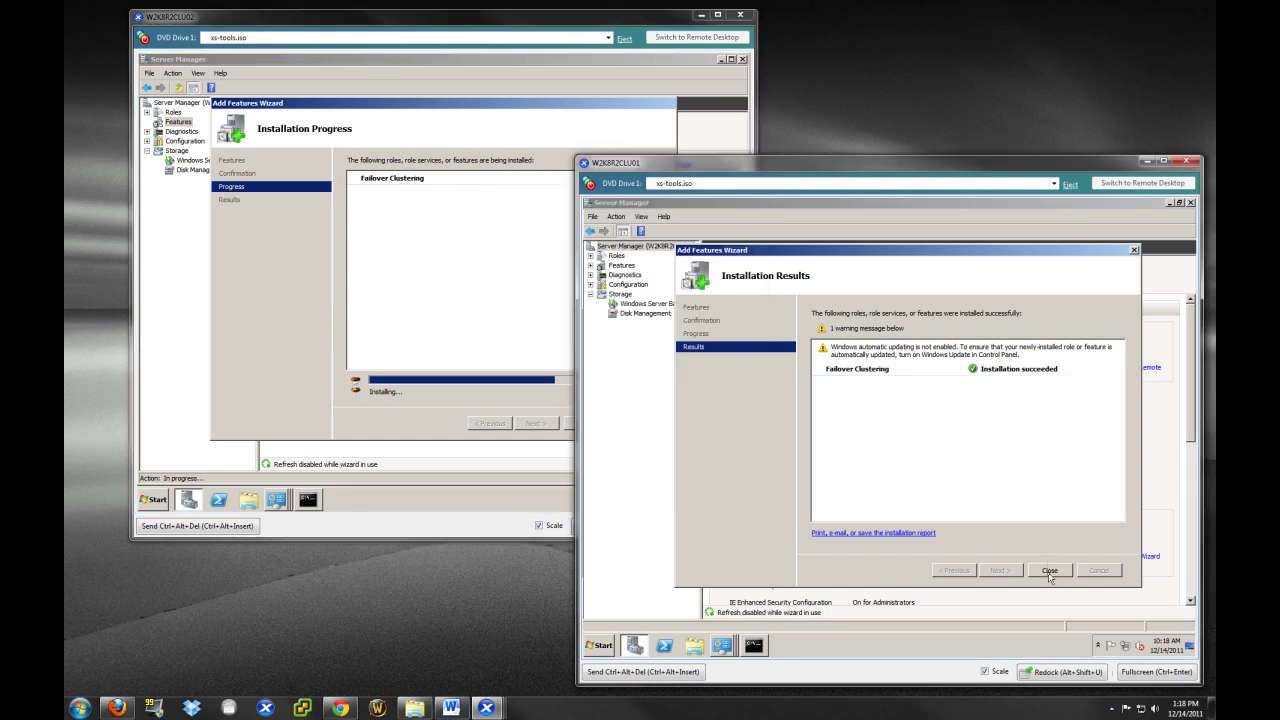
left_click(1049, 571)
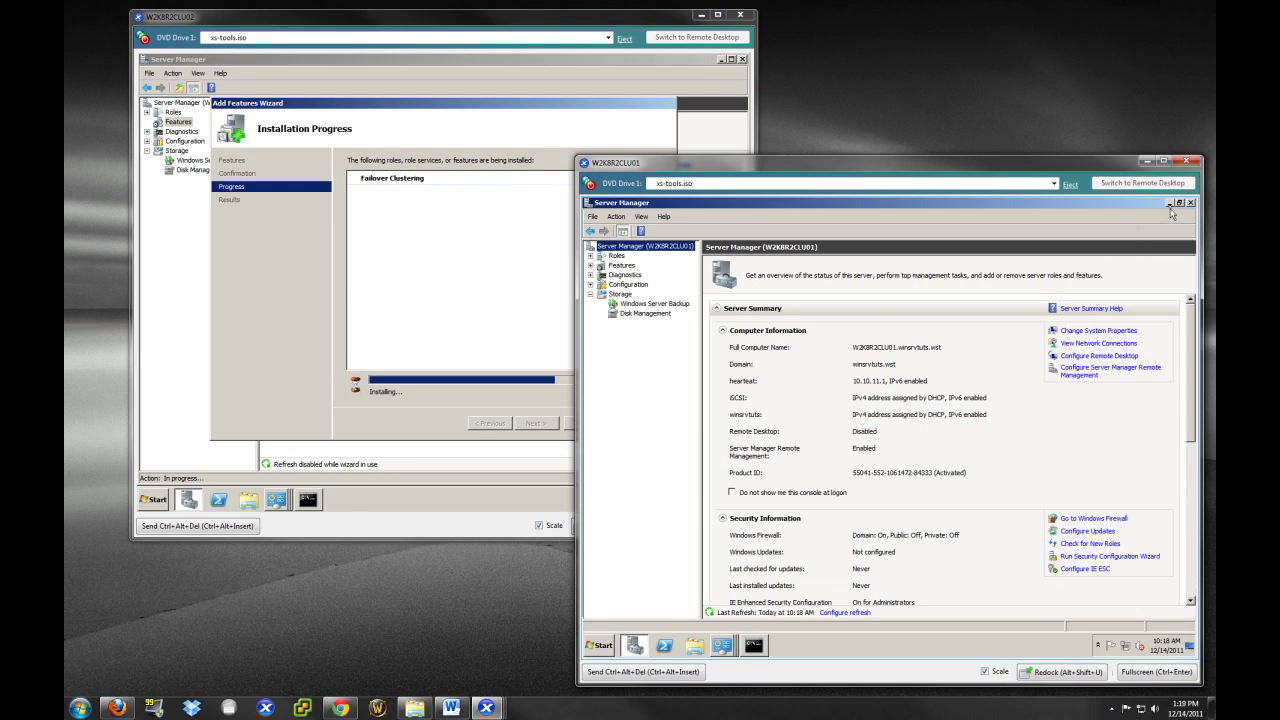
left_click(279, 351)
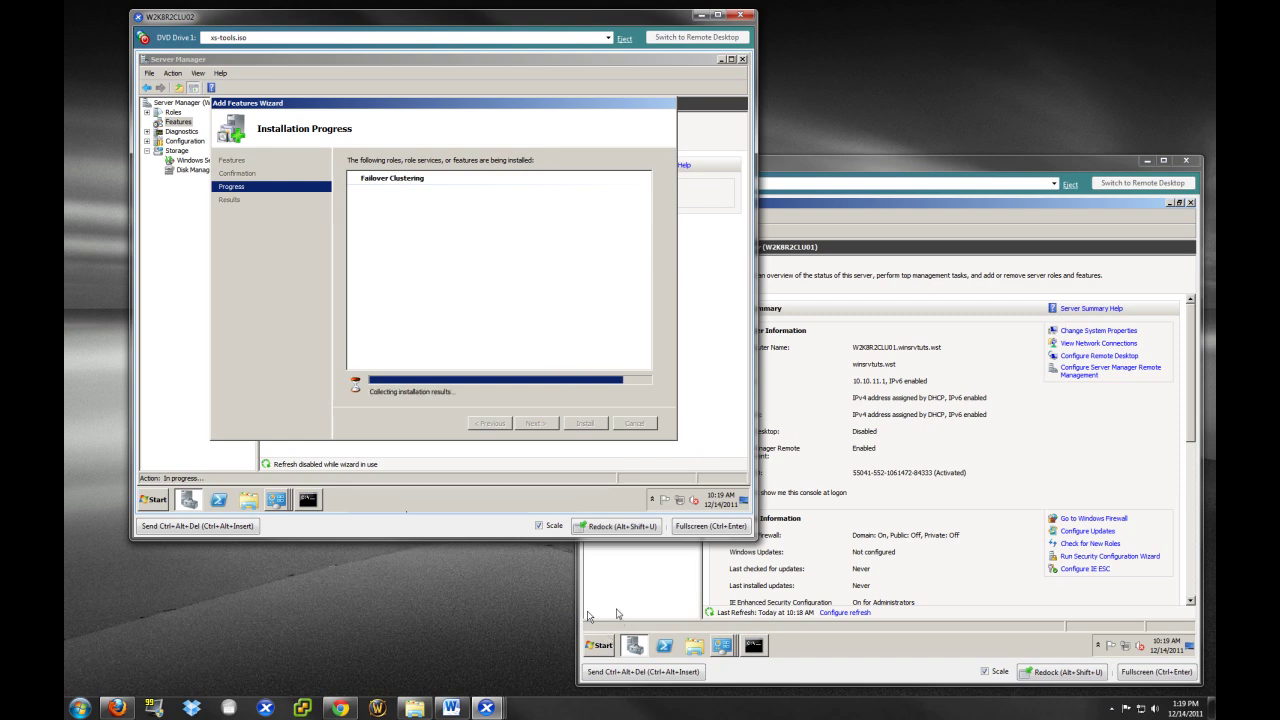
left_click(588, 616)
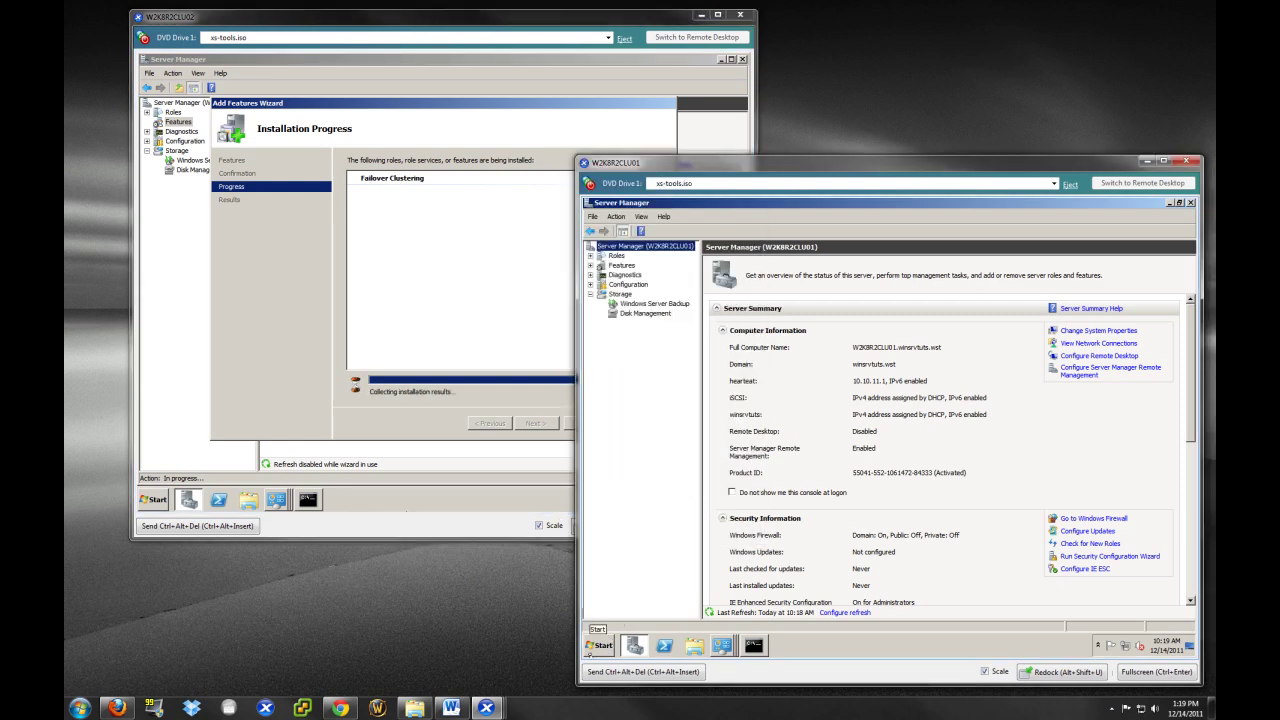
left_click(596, 646)
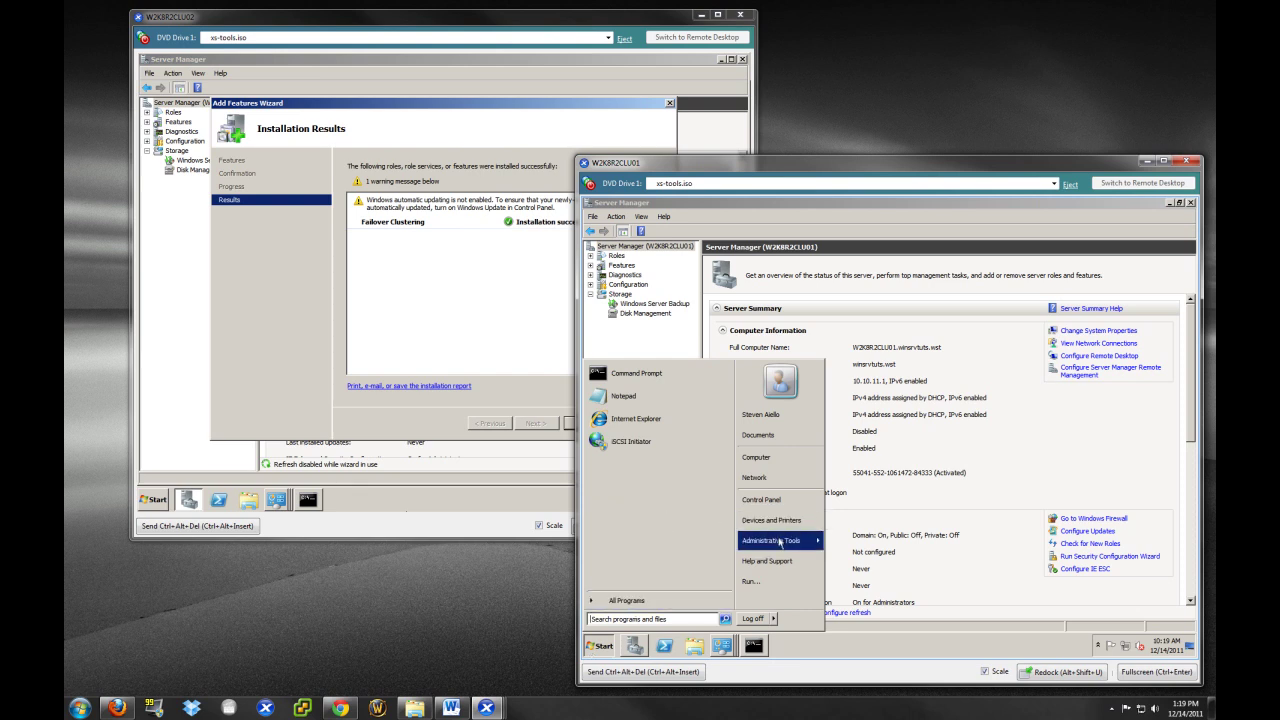
mouse_move(781, 545)
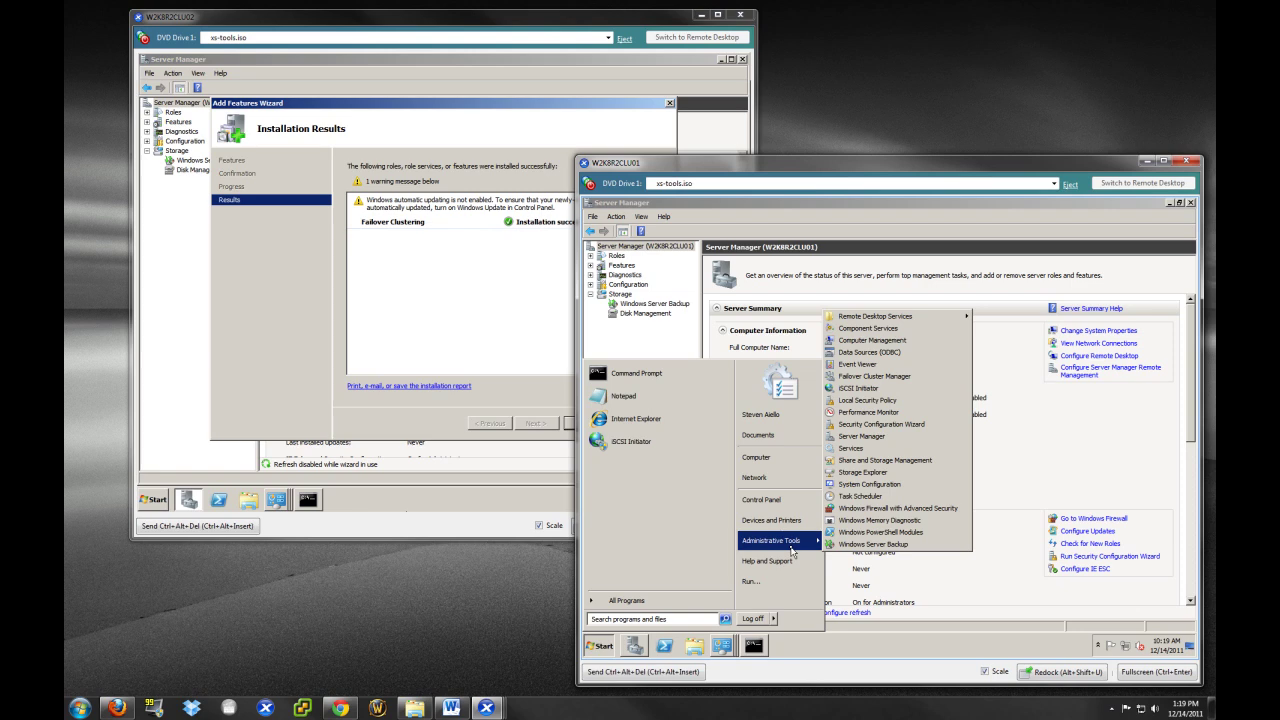
Close the Add Features Wizard showing the installation results on W2K8R2CLU02
left_click(560, 392)
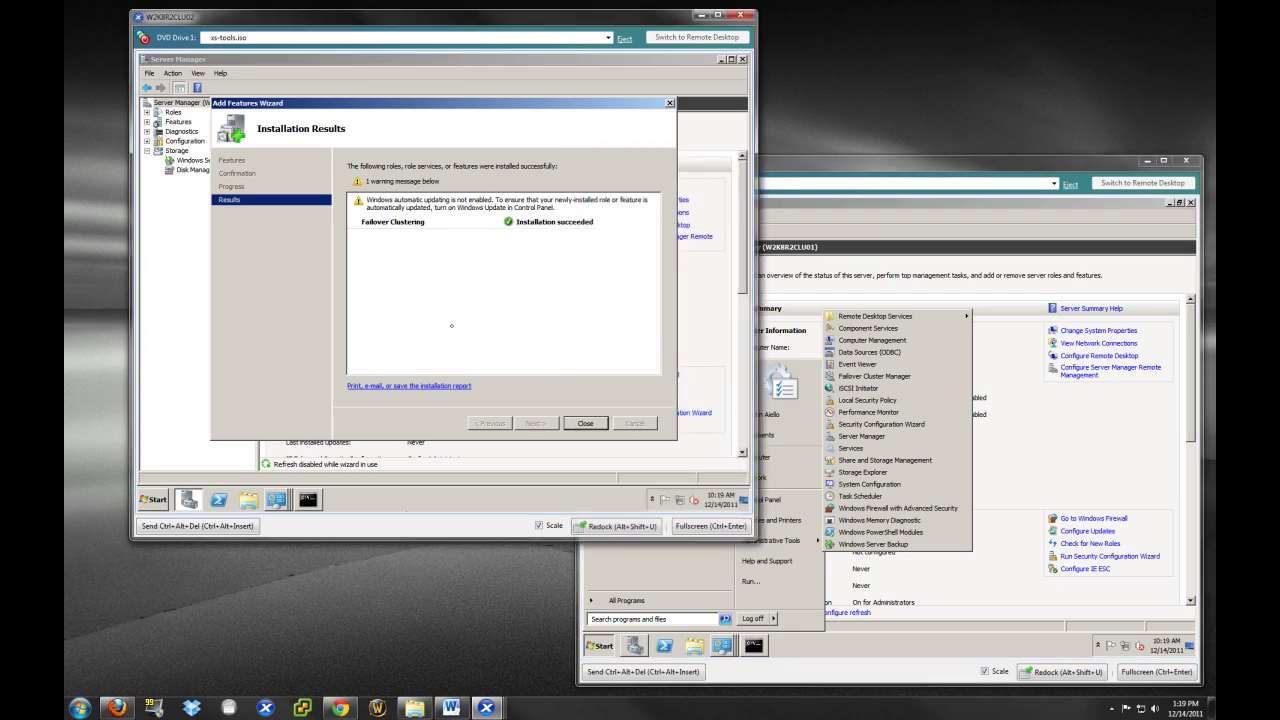
left_click(585, 425)
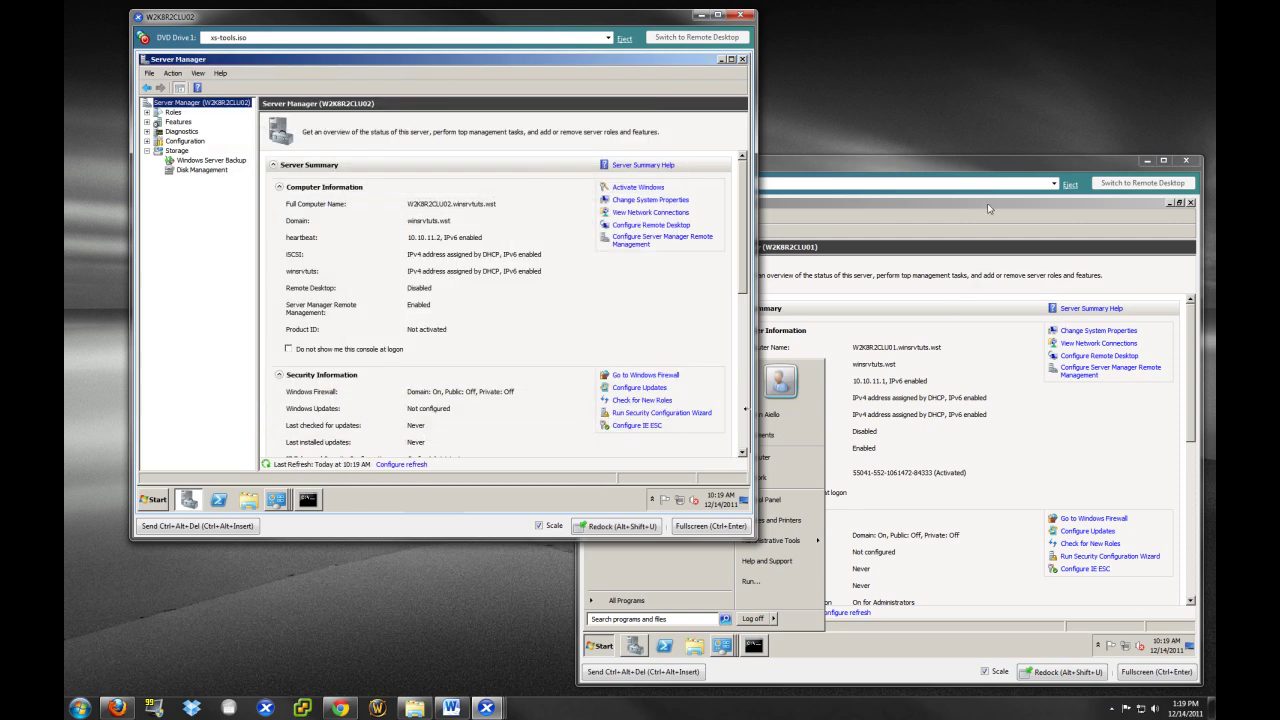
Launch Failover Cluster Manager from the administrative tools on W2K8R2CLU01
left_click(989, 213)
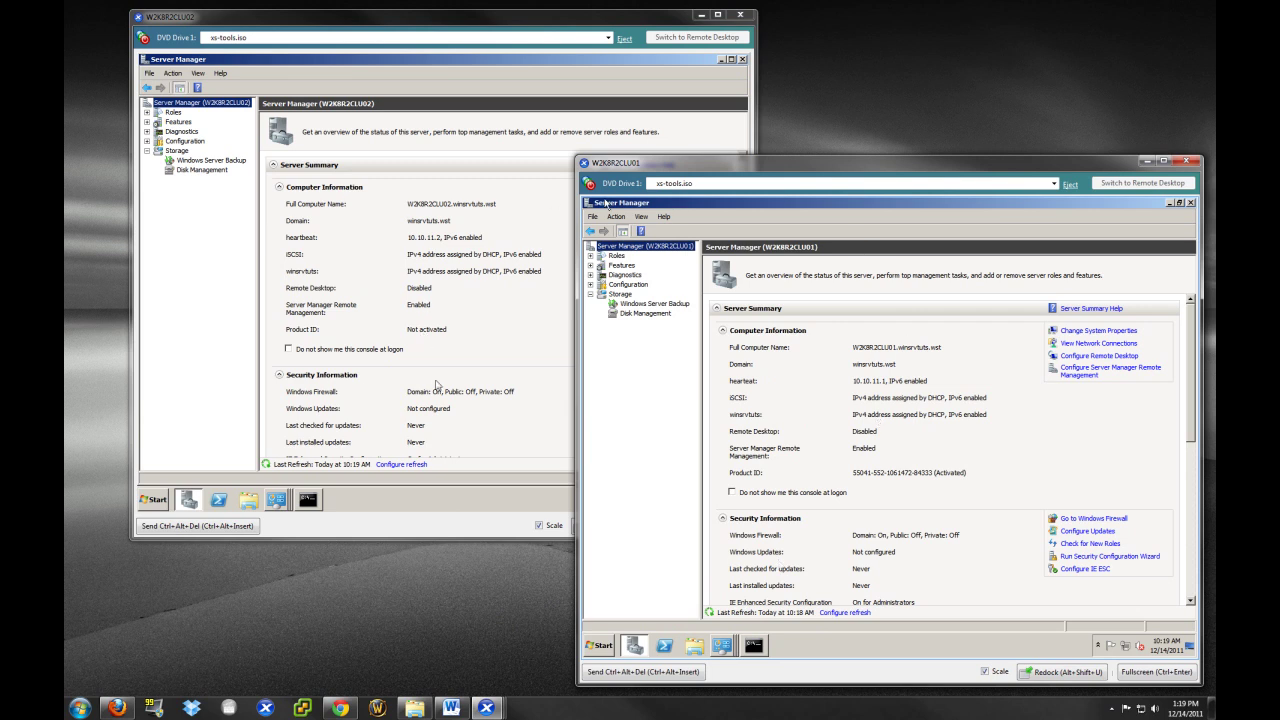
left_click(460, 596)
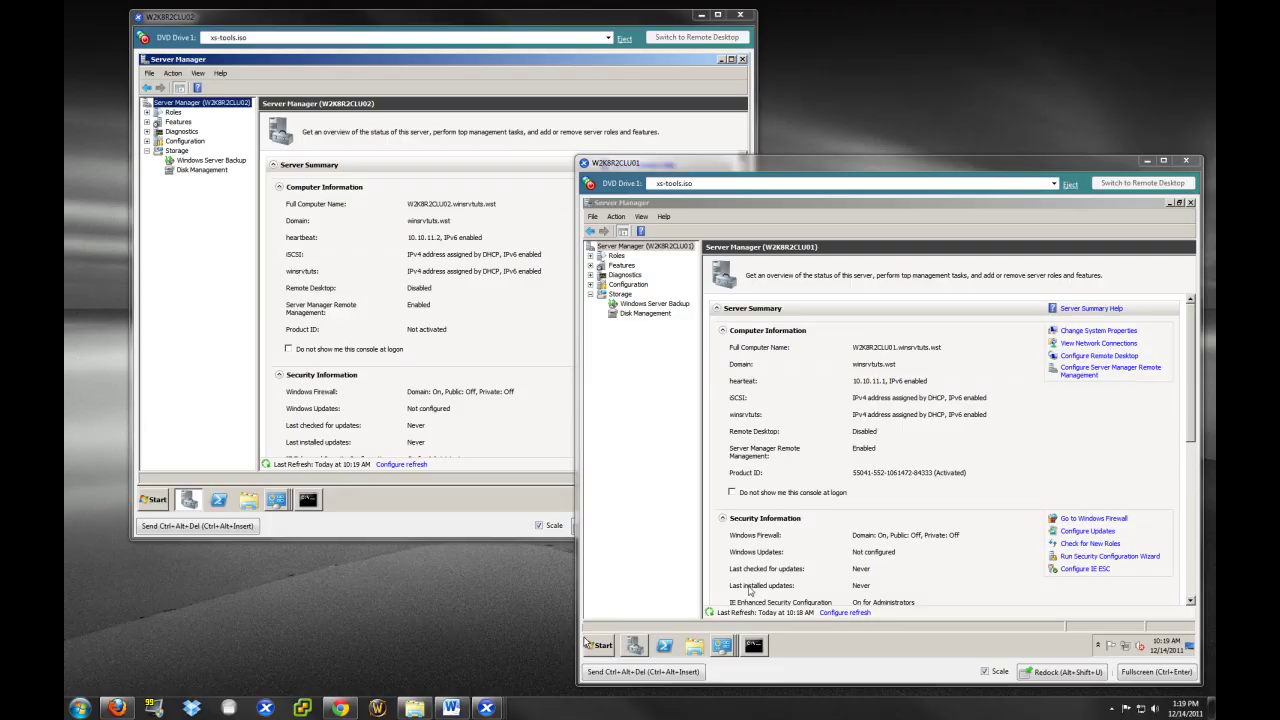
left_click(596, 645)
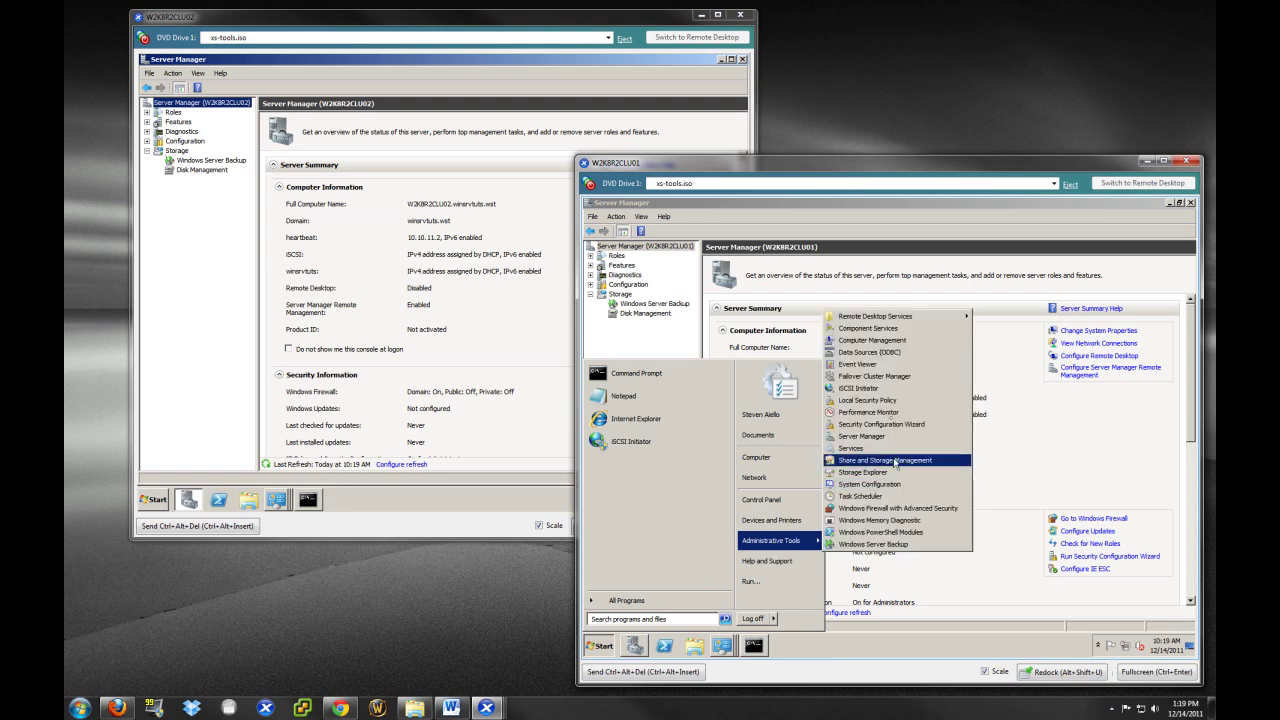
left_click(880, 376)
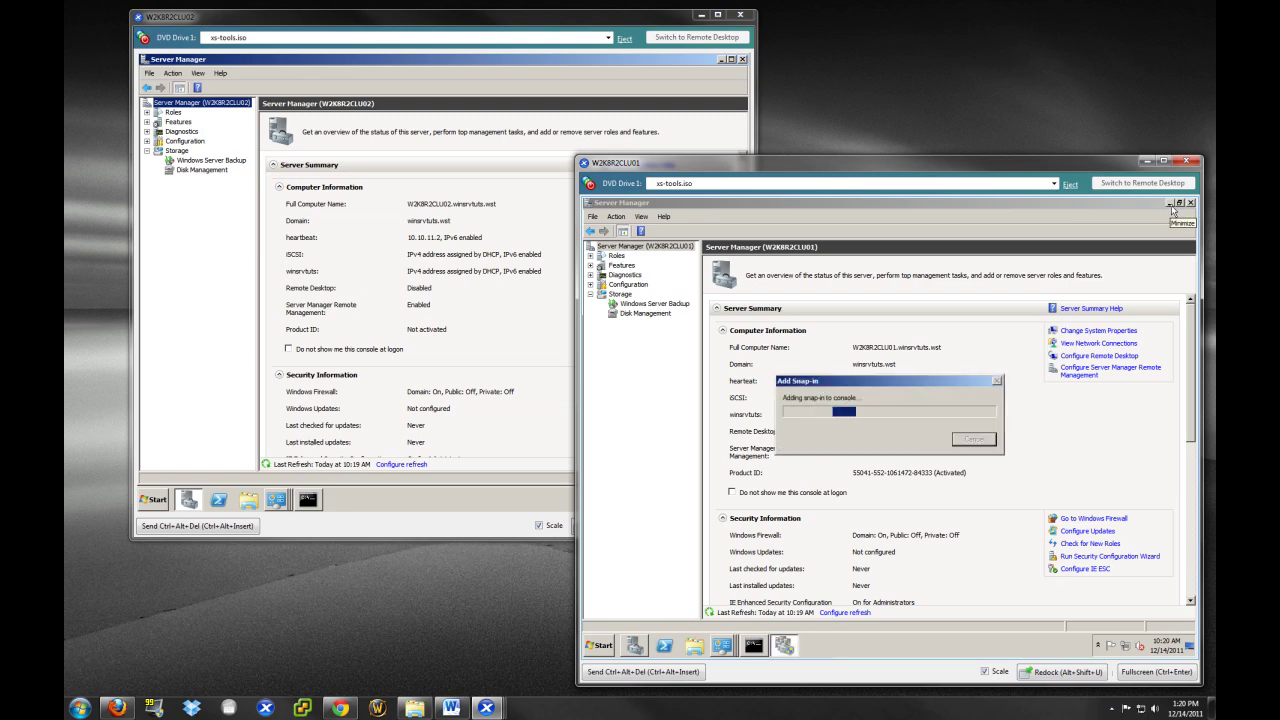
Minimize Server Manager on both W2K8R2CLU01 and W2K8R2CLU02
left_click(1170, 204)
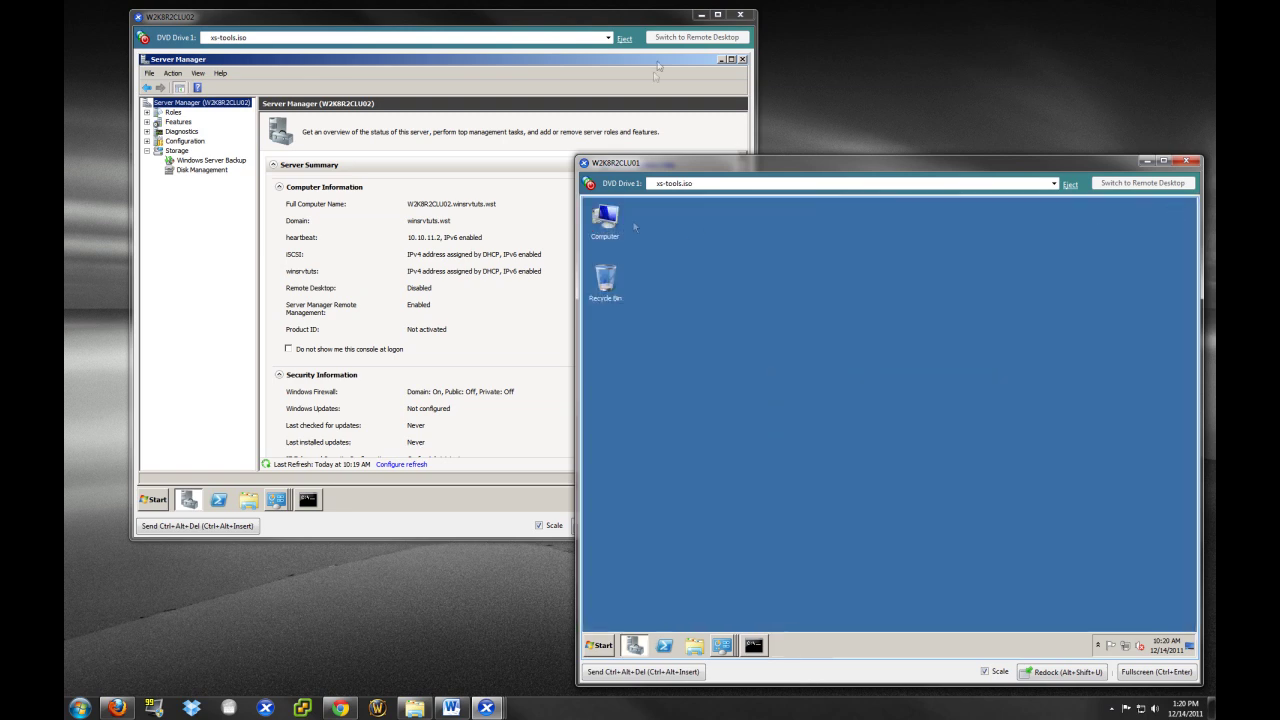
left_click(719, 60)
left_click(719, 60)
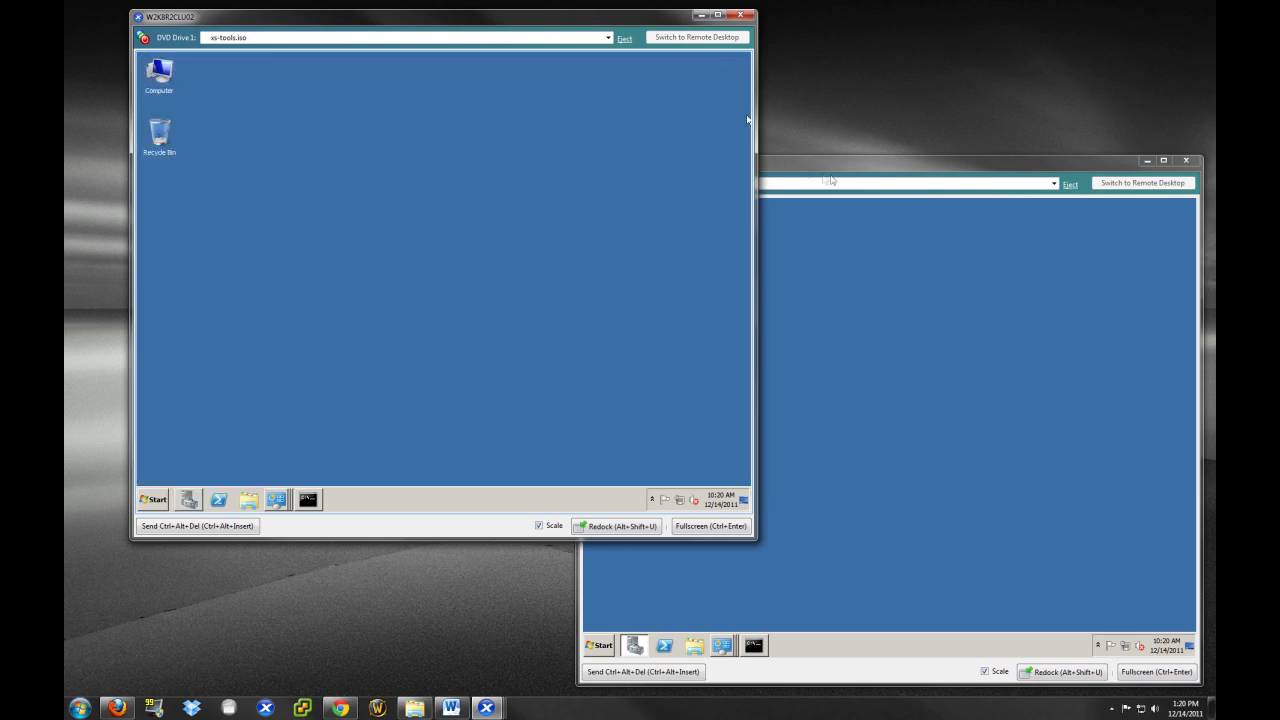
Bring the Failover Cluster Manager console to the front on W2K8R2CLU01 and look at its Clusters section
left_click(634, 197)
left_click(784, 645)
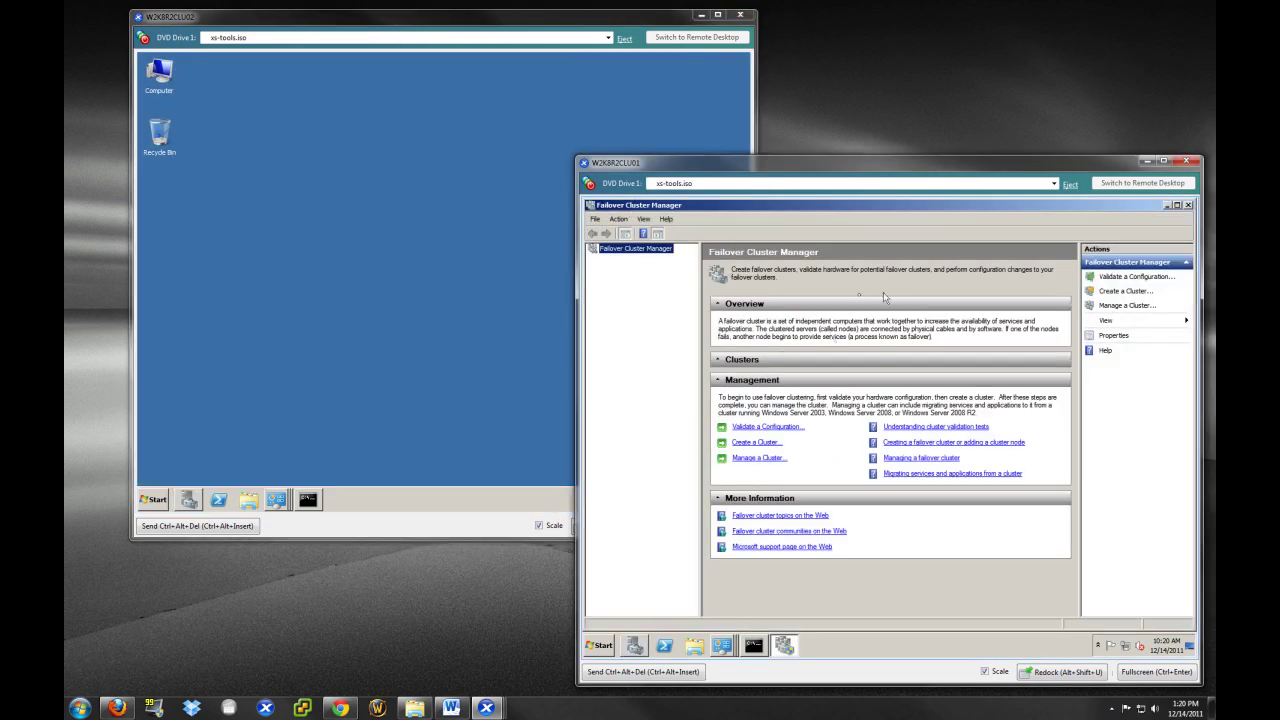
left_click(723, 361)
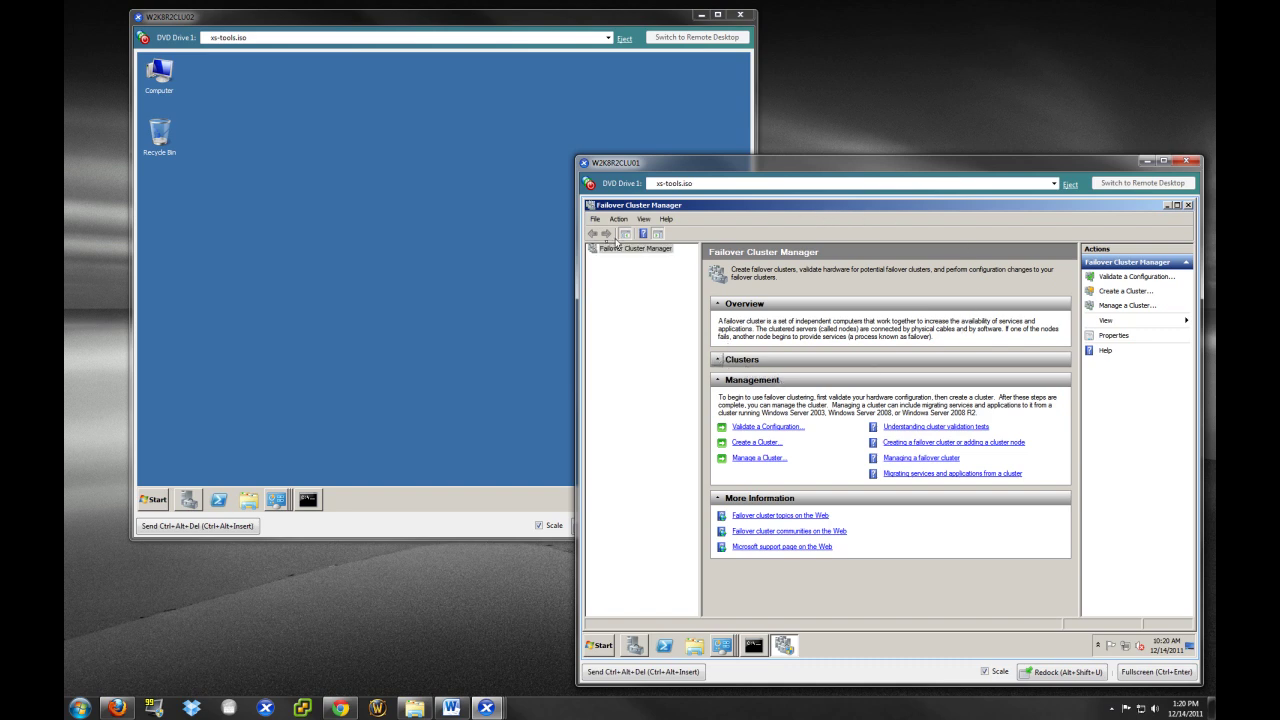
Launch Failover Cluster Manager from the administrative tools on W2K8R2CLU02 and return to the W2K8R2CLU01 console
left_click(368, 337)
left_click(166, 501)
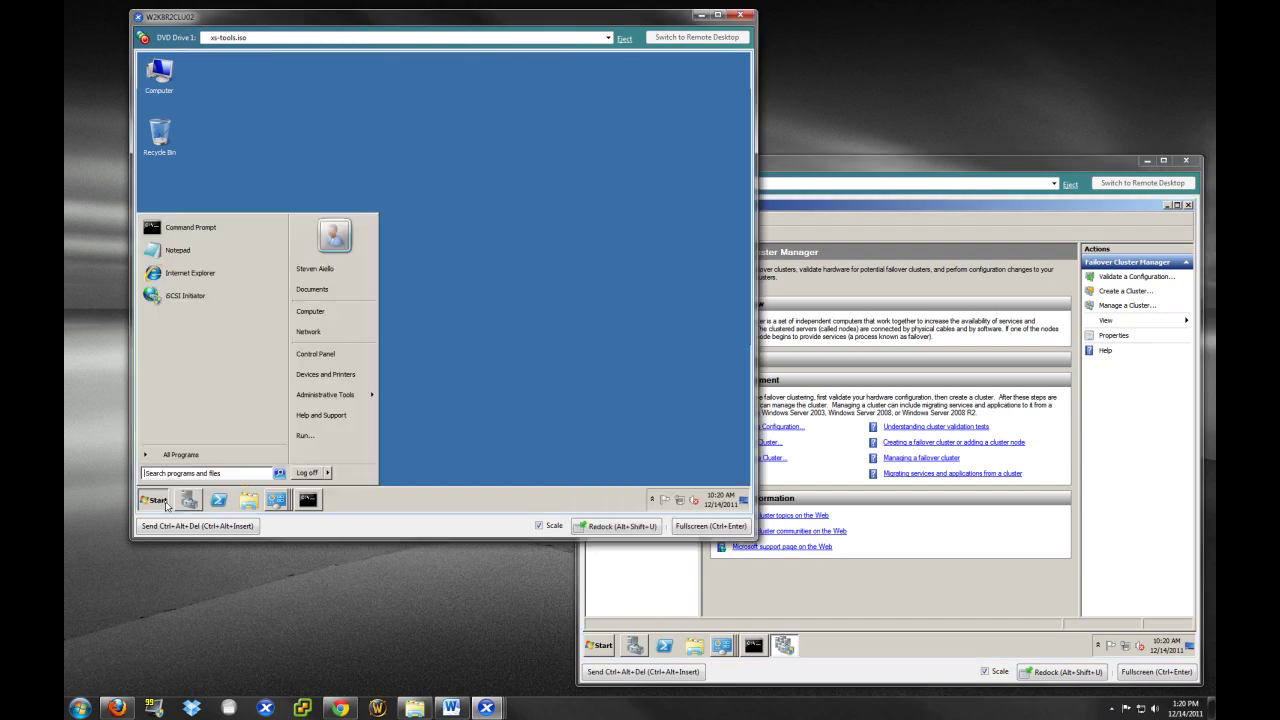
mouse_move(355, 395)
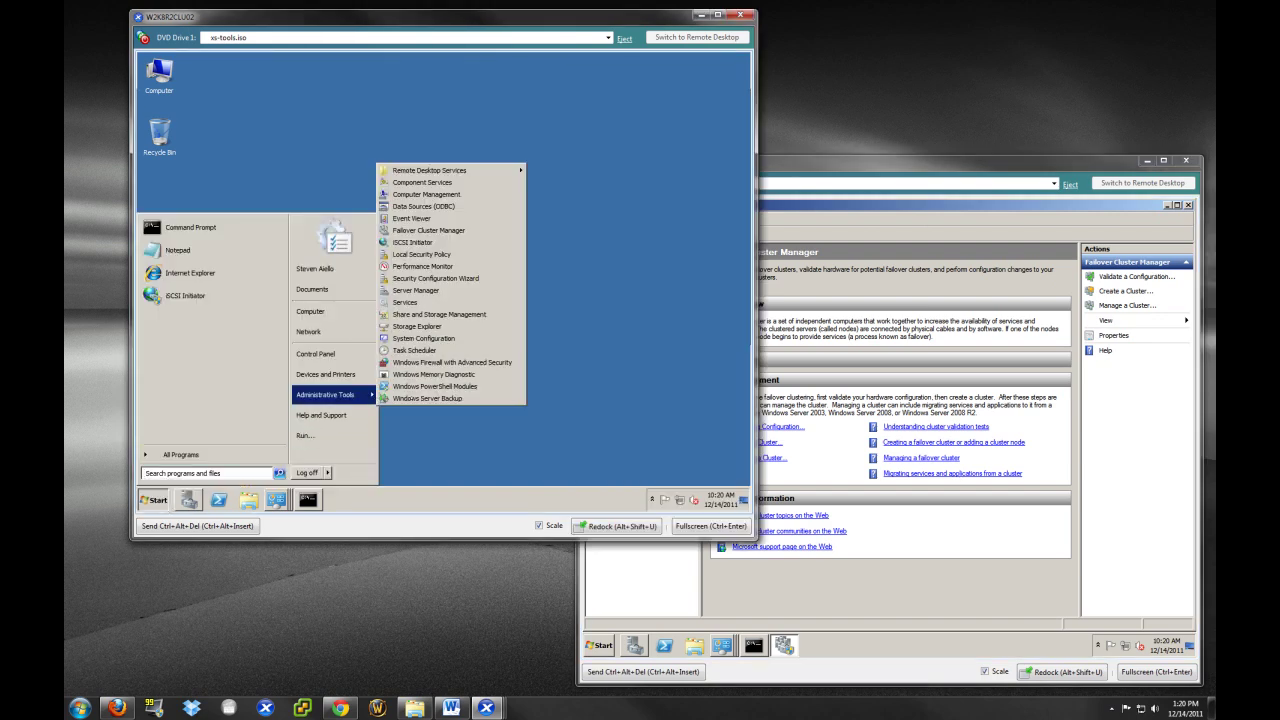
left_click(451, 232)
left_click(896, 210)
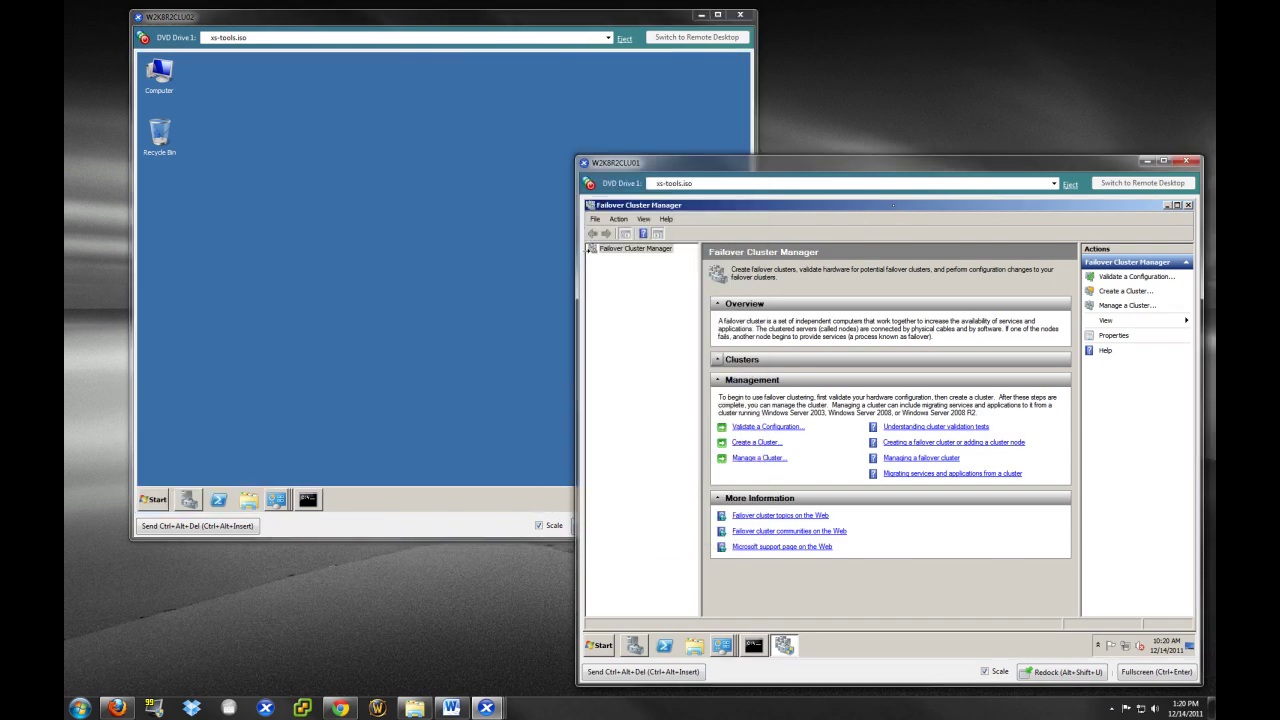
left_click(749, 449)
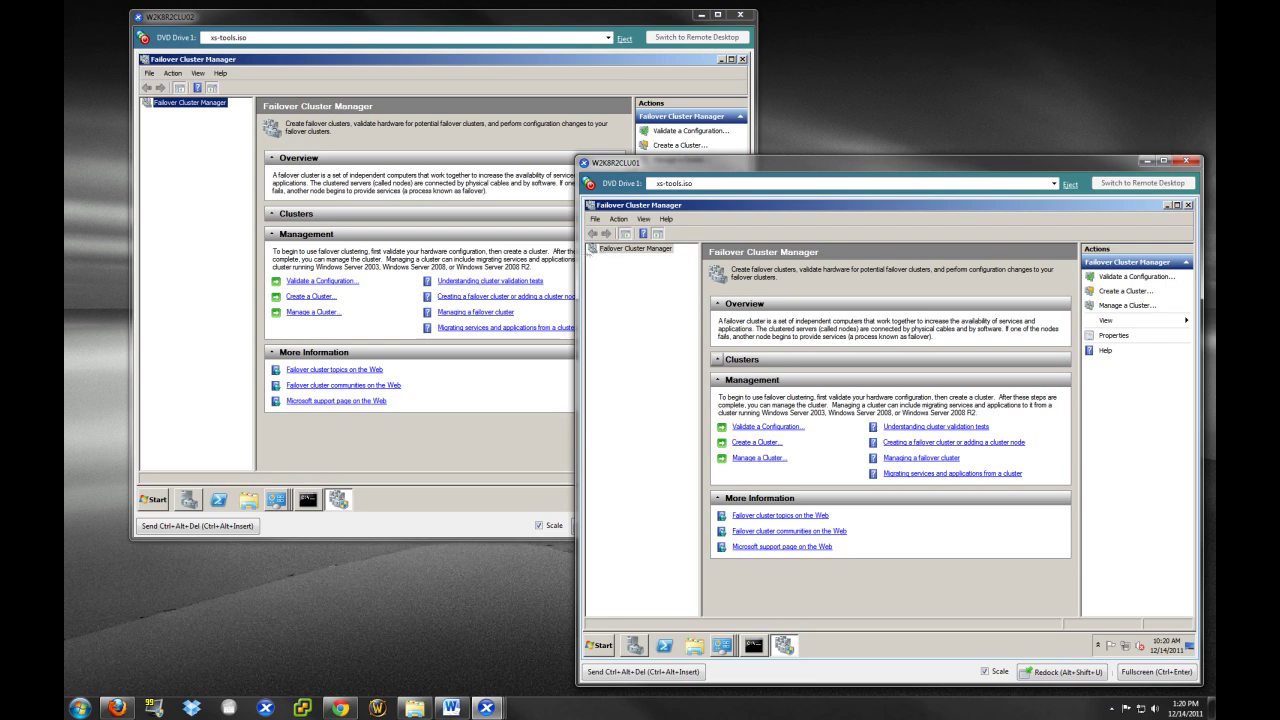
Start the Create Cluster Wizard on W2K8R2CLU01 and advance past the introduction to server selection
right_click(615, 253)
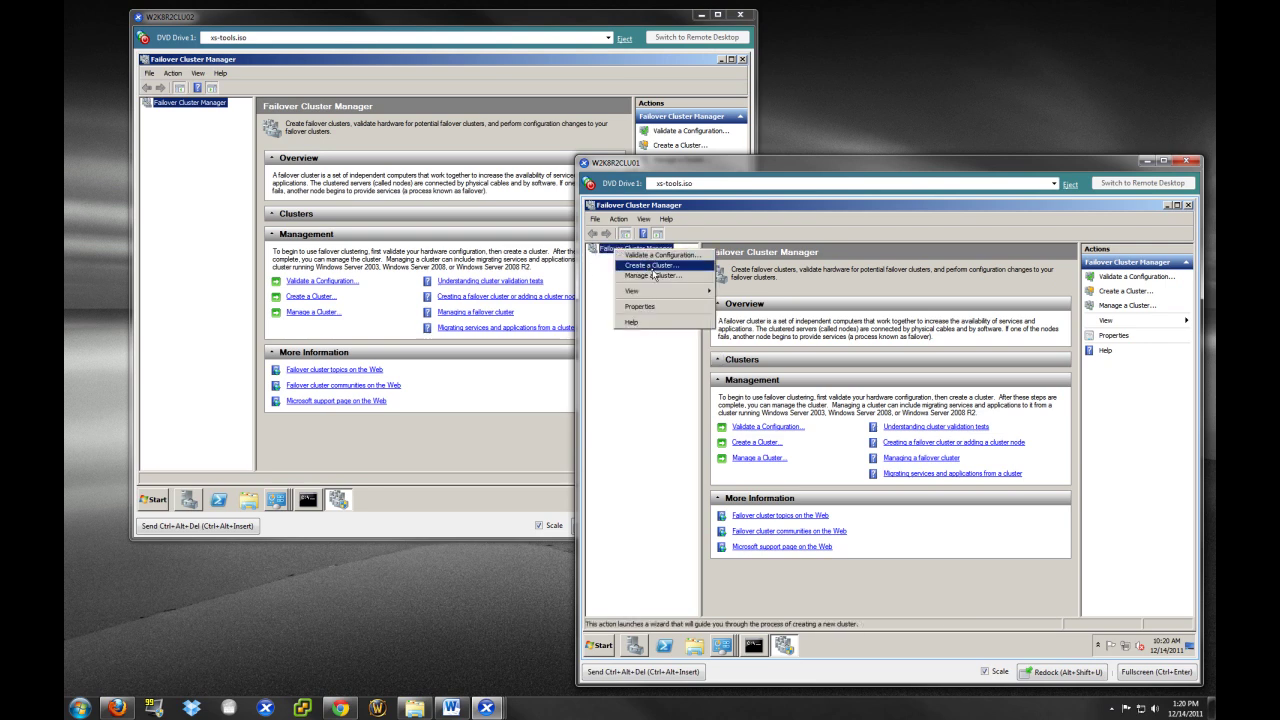
left_click(651, 266)
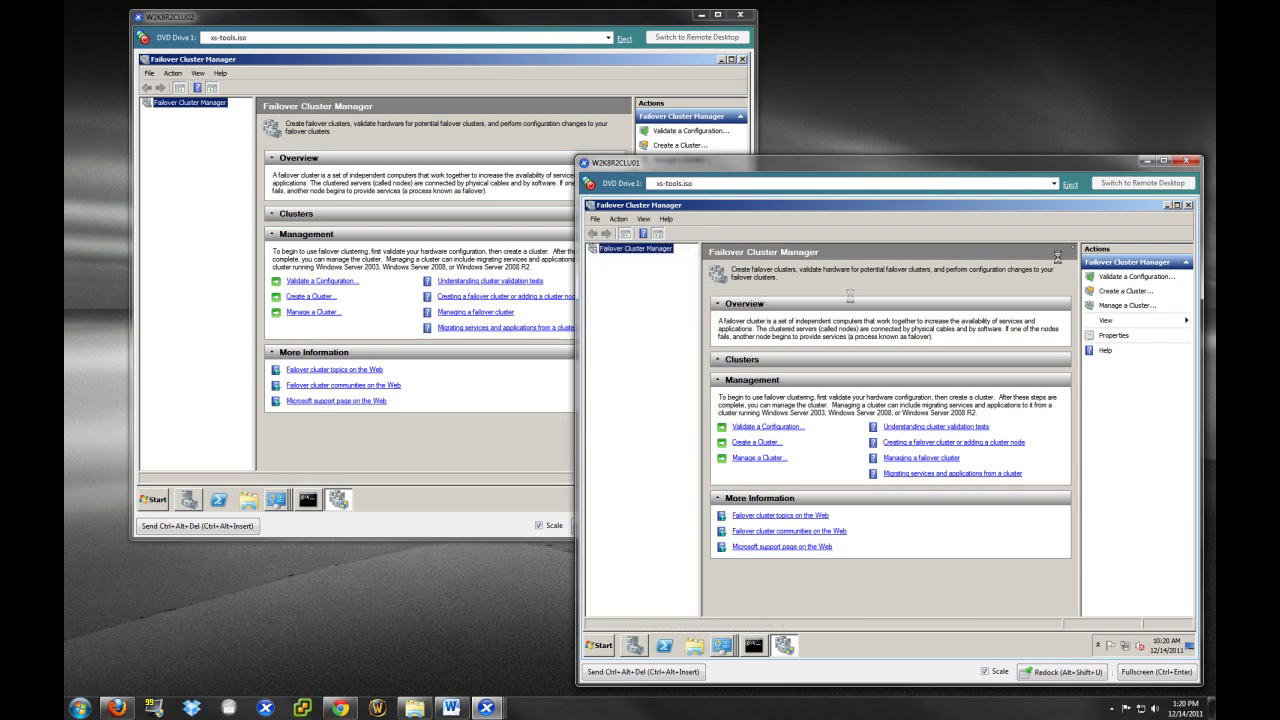
left_click_drag(938, 167, 761, 137)
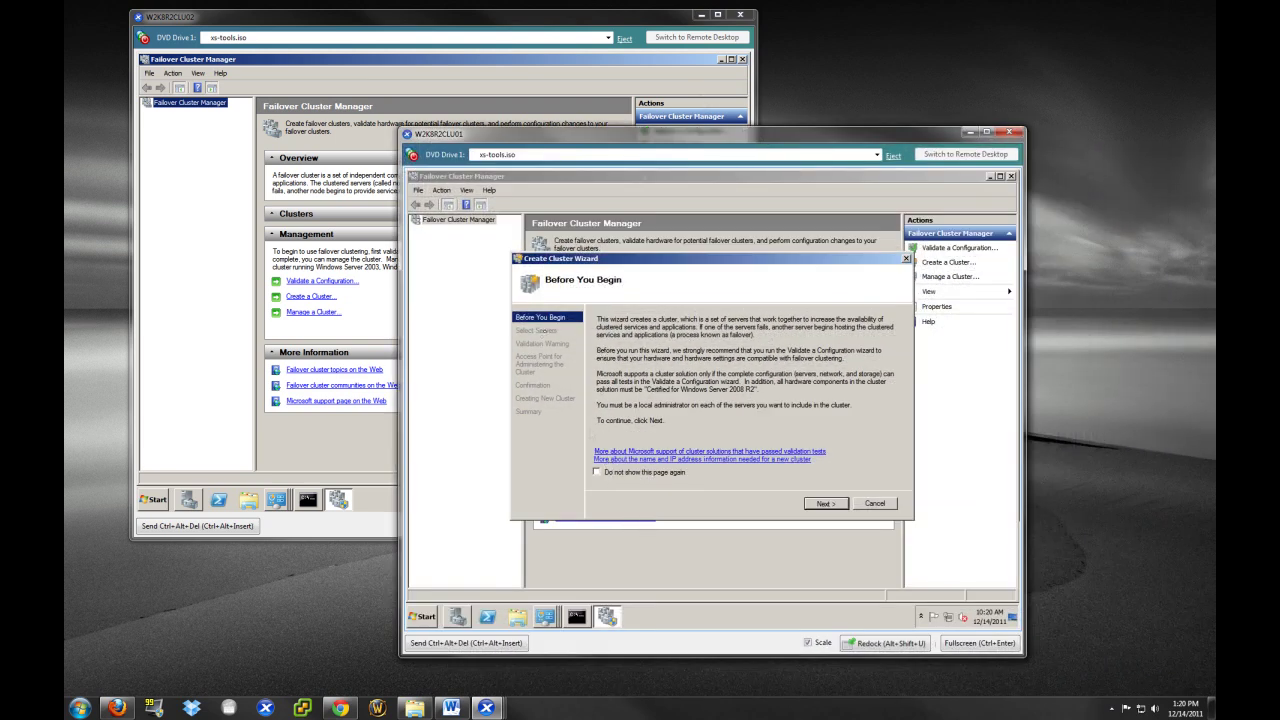
left_click(823, 503)
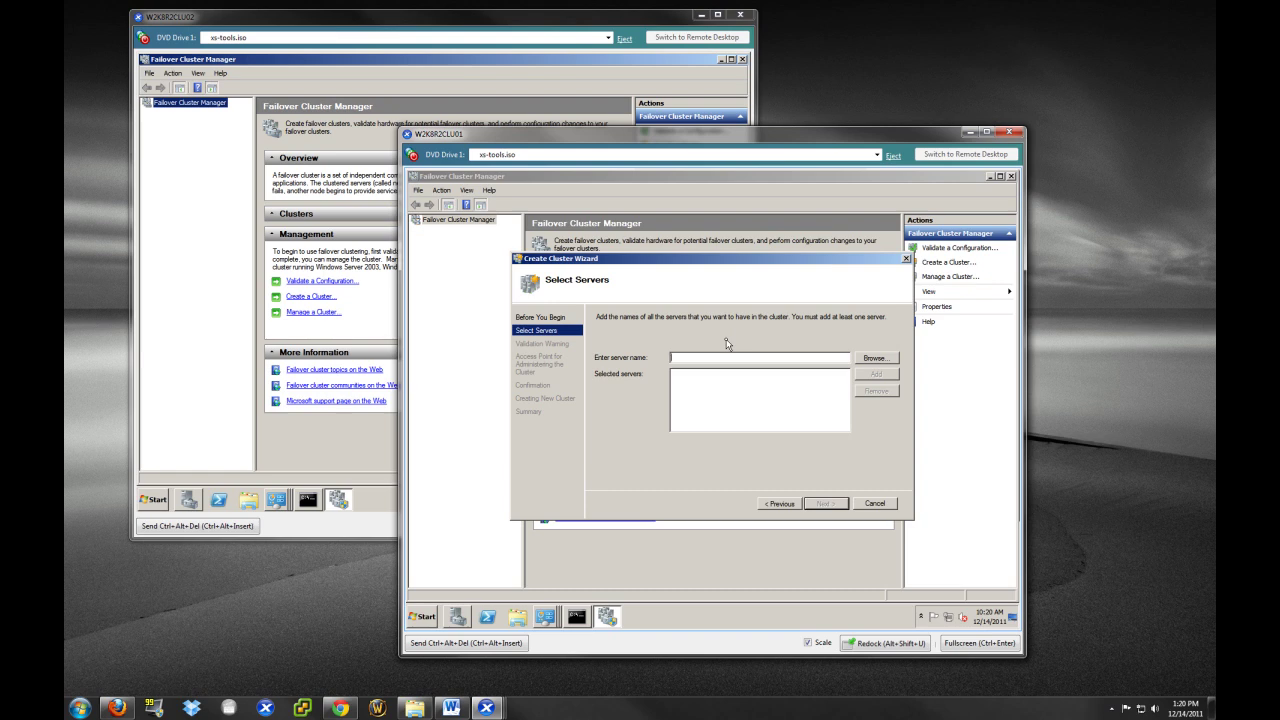
Try to add the server name 2kk8r2clu01.winsrvtuts.wst to the cluster's selected servers
type("clu")
key("BackSpace")
key("BackSpace")
type("2kk8r2clu01.winsrvtuts.ws")
left_click(879, 376)
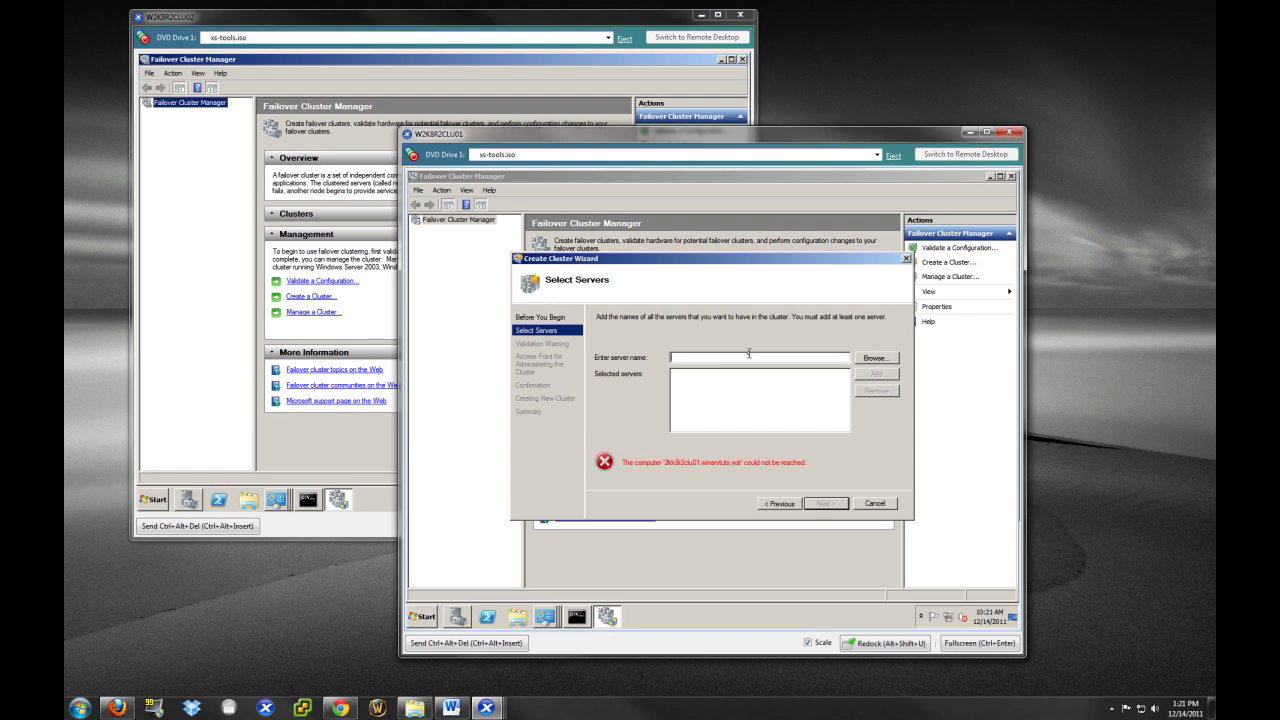
Add w2k8r2clu01.winsrvtuts.wst and w2k8r2clu02.winsrvtuts.wst as the cluster's servers and proceed with the wizard
type("w2k8r2clu01.winsrvtuts.wst")
left_click(876, 375)
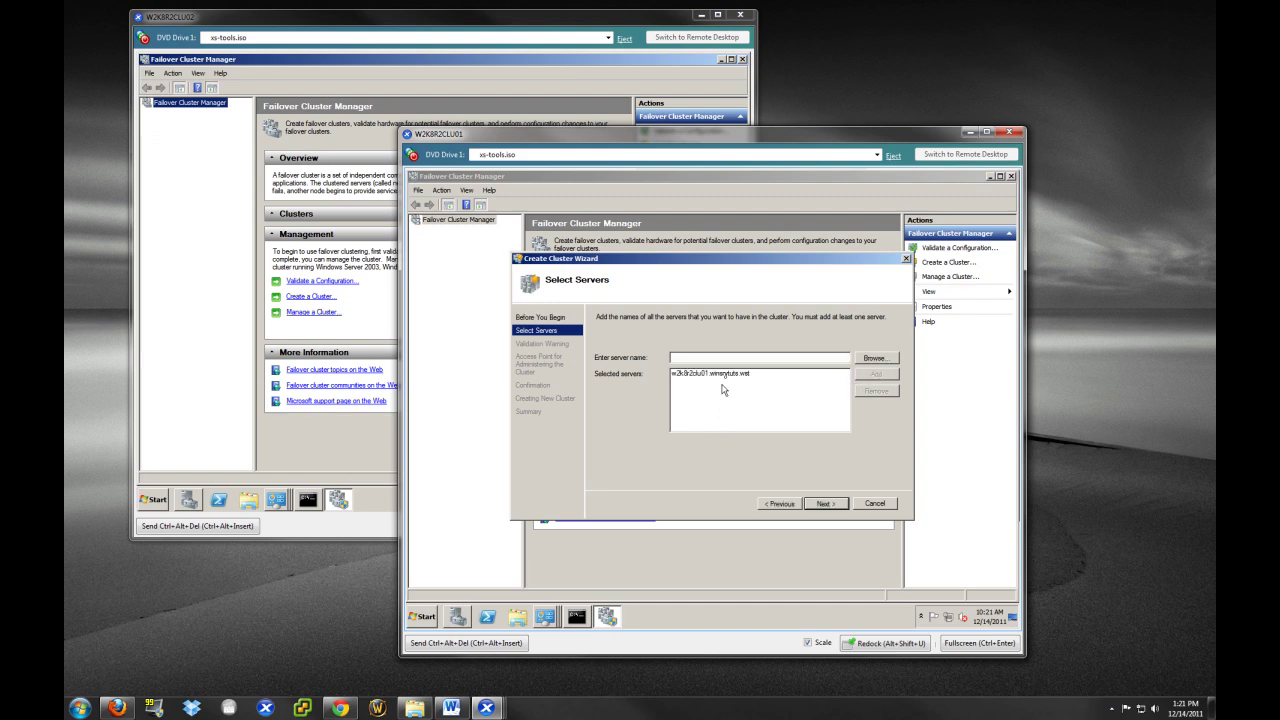
left_click(748, 378)
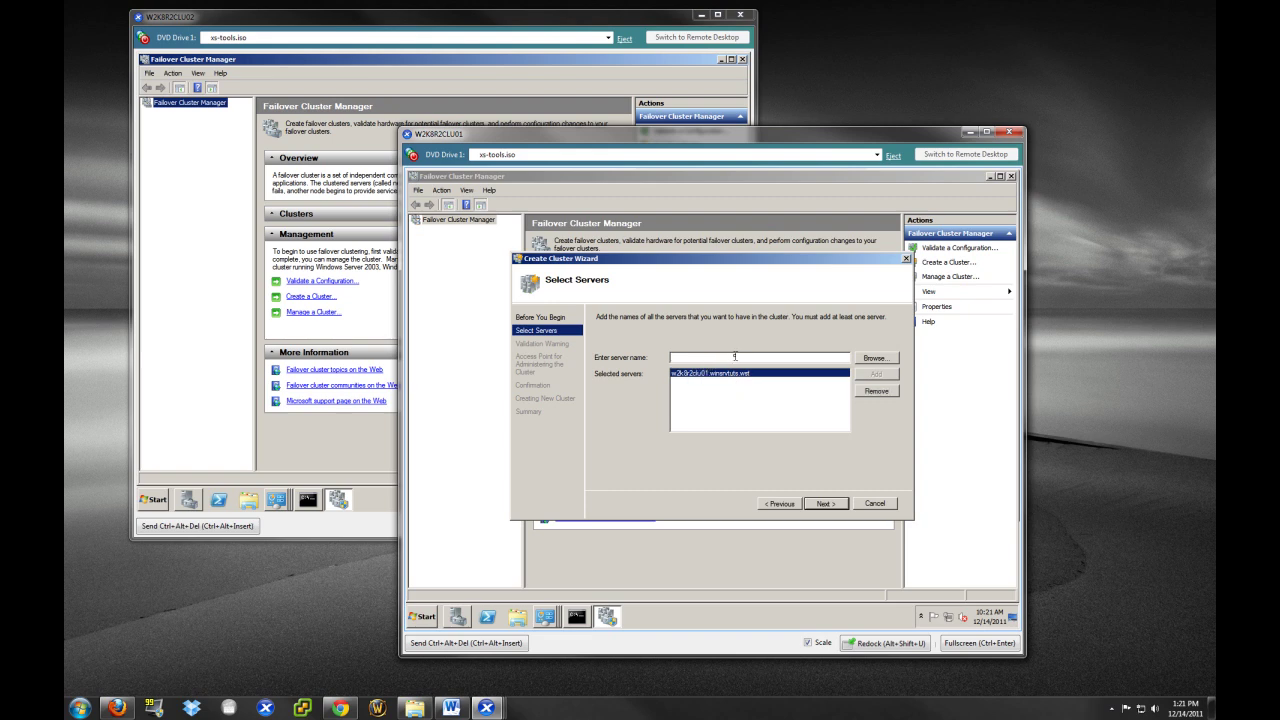
type("w2k8r2clu02.winsrvtuts.wst")
left_click(877, 374)
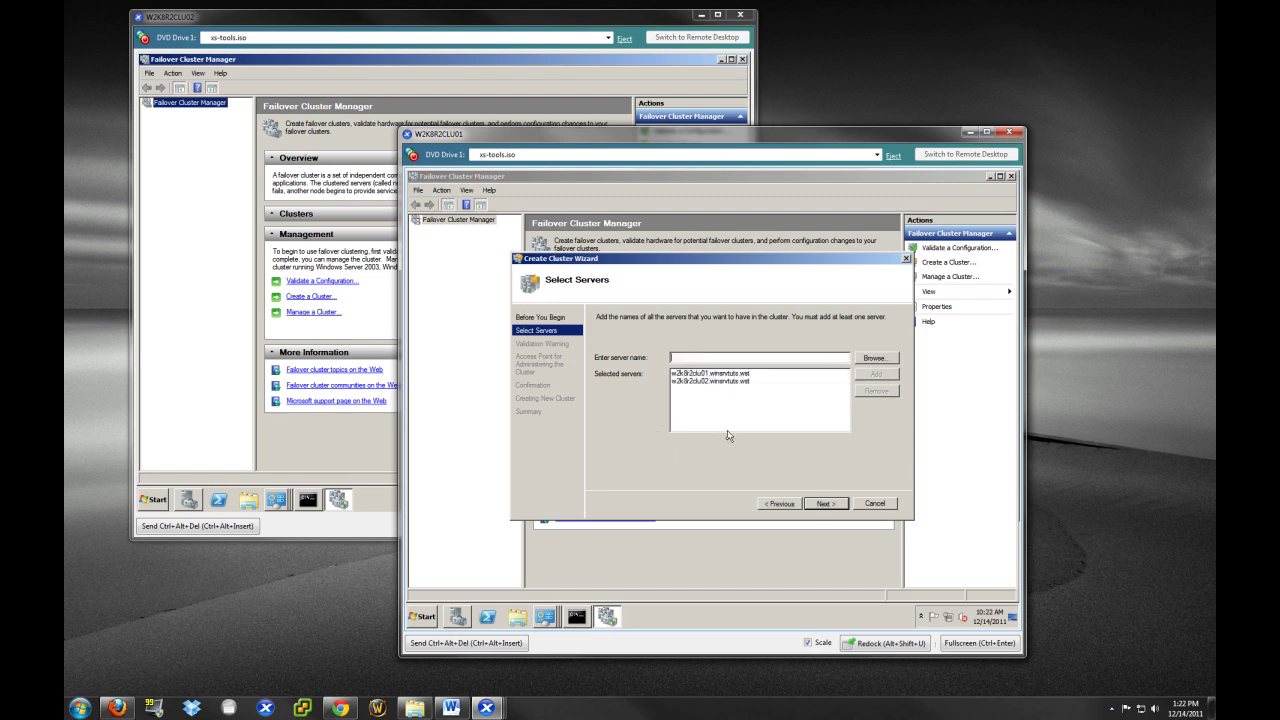
left_click(733, 381)
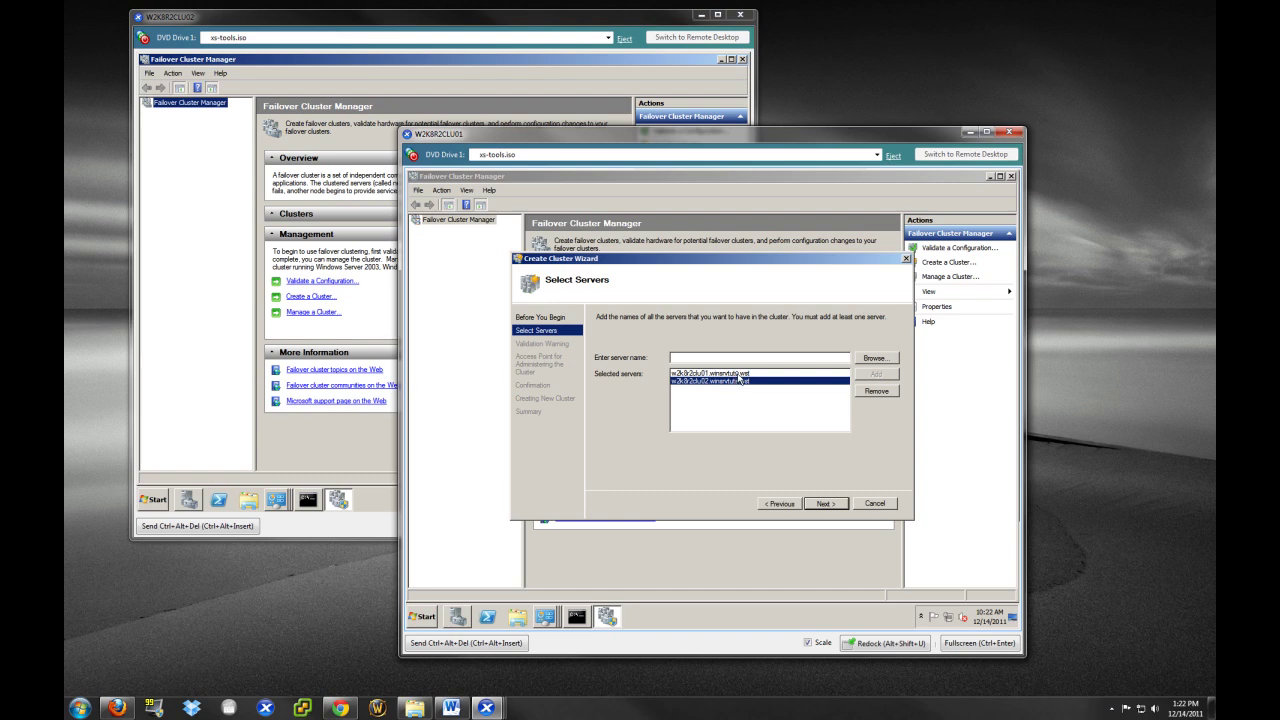
left_click(737, 373)
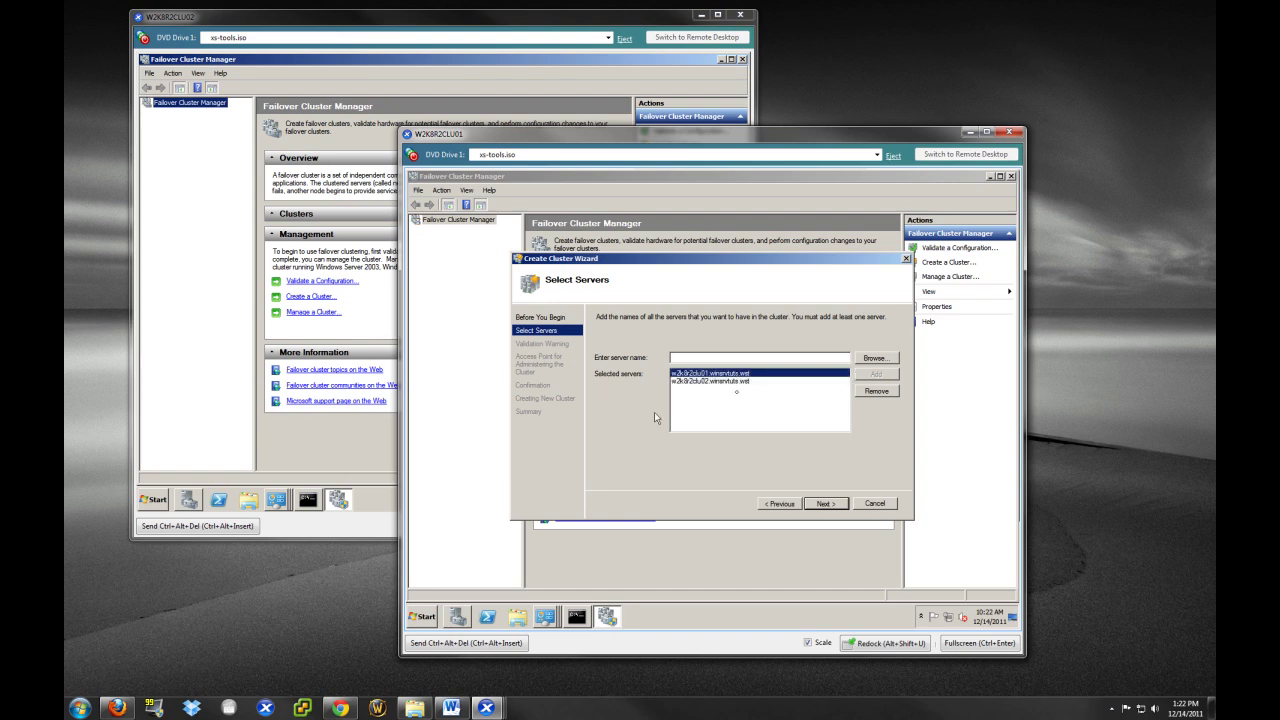
left_click(826, 505)
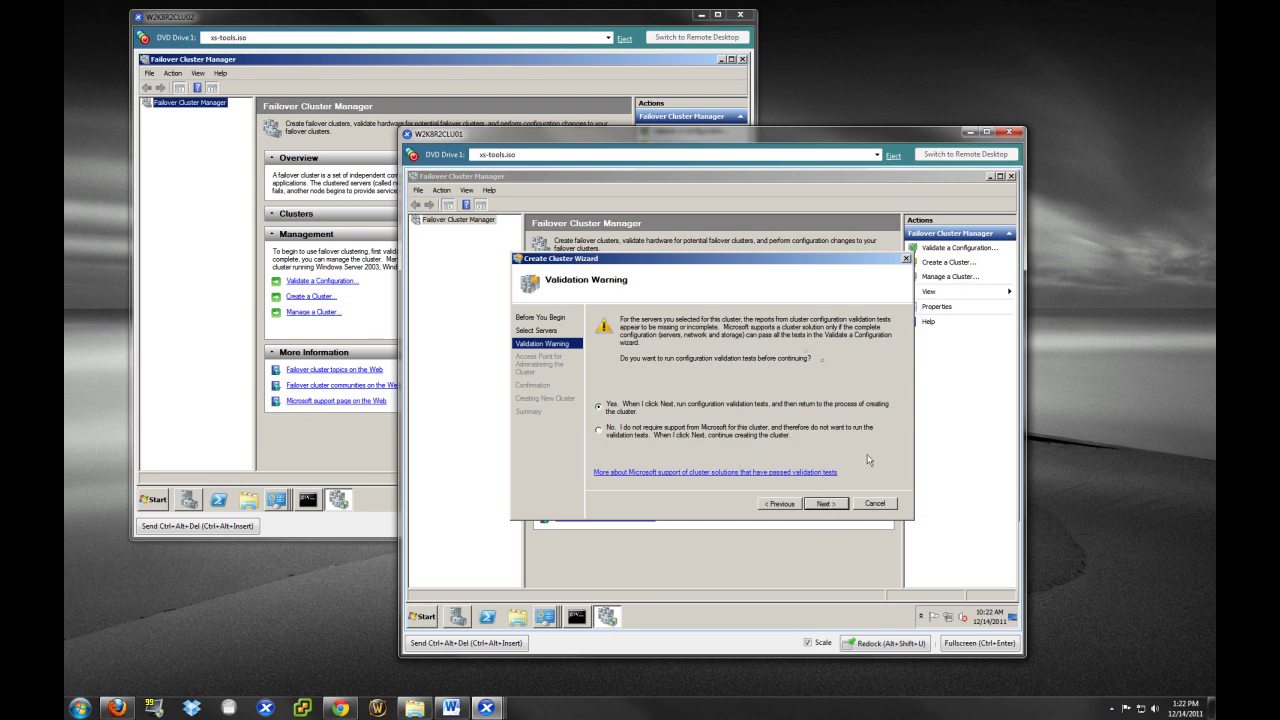
Agree to configuration validation, run all recommended tests on both servers, and look through the individual test results
key("Return")
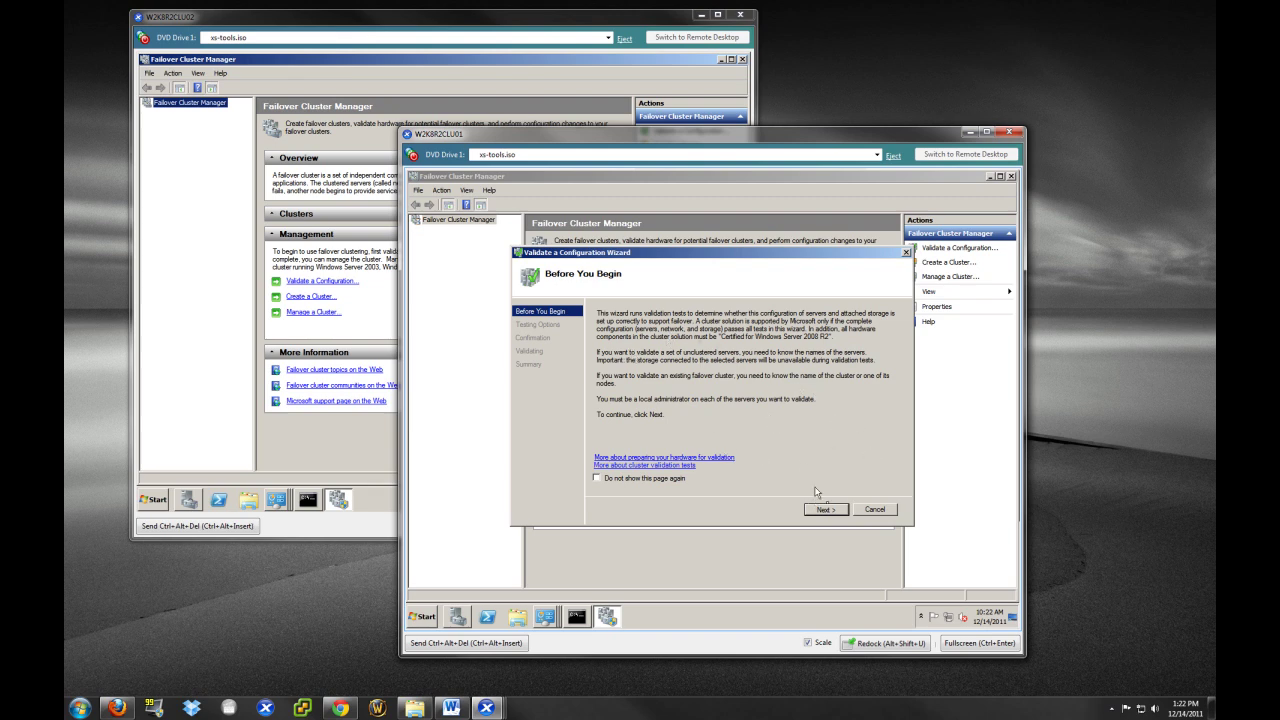
left_click(828, 512)
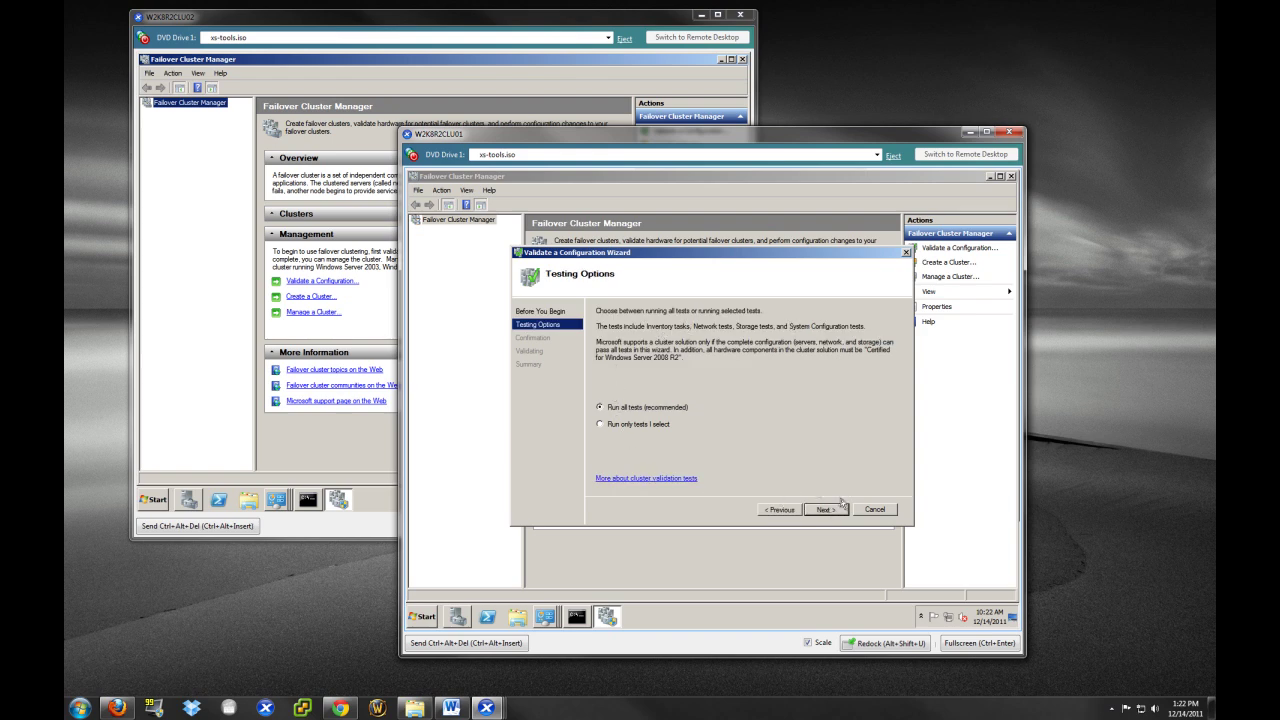
left_click(829, 511)
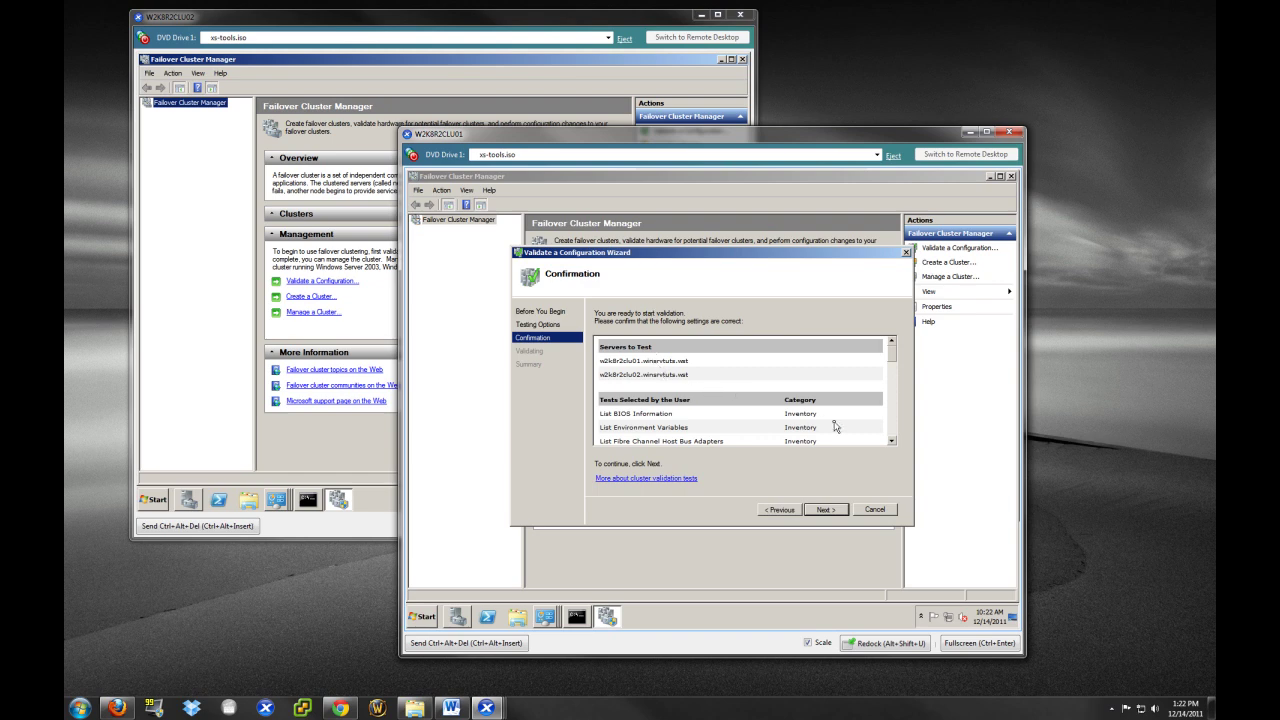
left_click(892, 442)
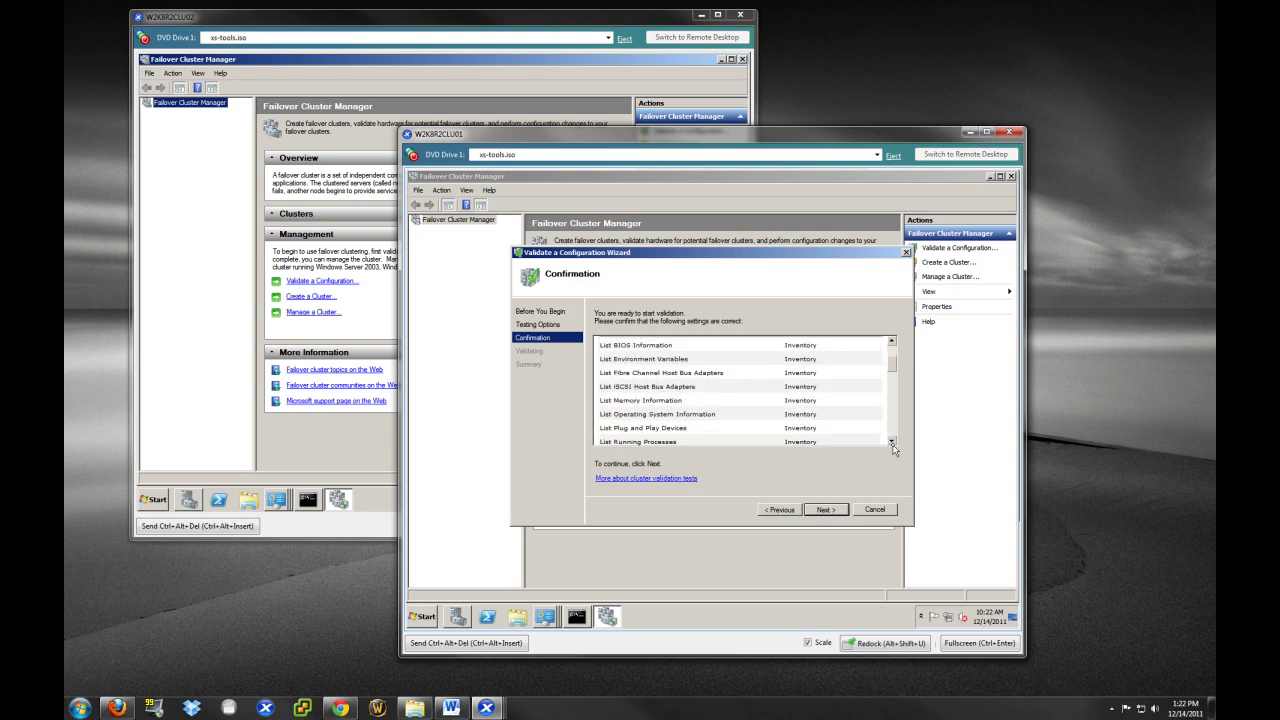
left_click(892, 442)
left_click(892, 442)
left_click(826, 510)
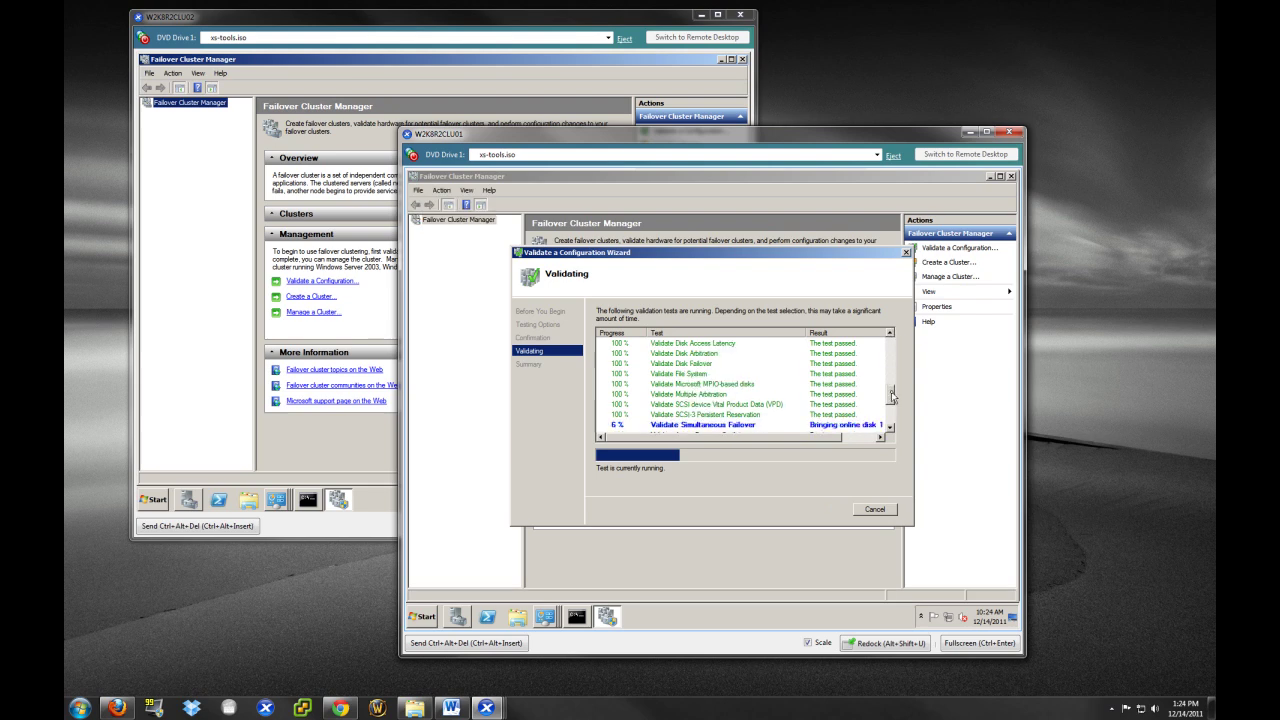
left_click_drag(893, 397, 902, 344)
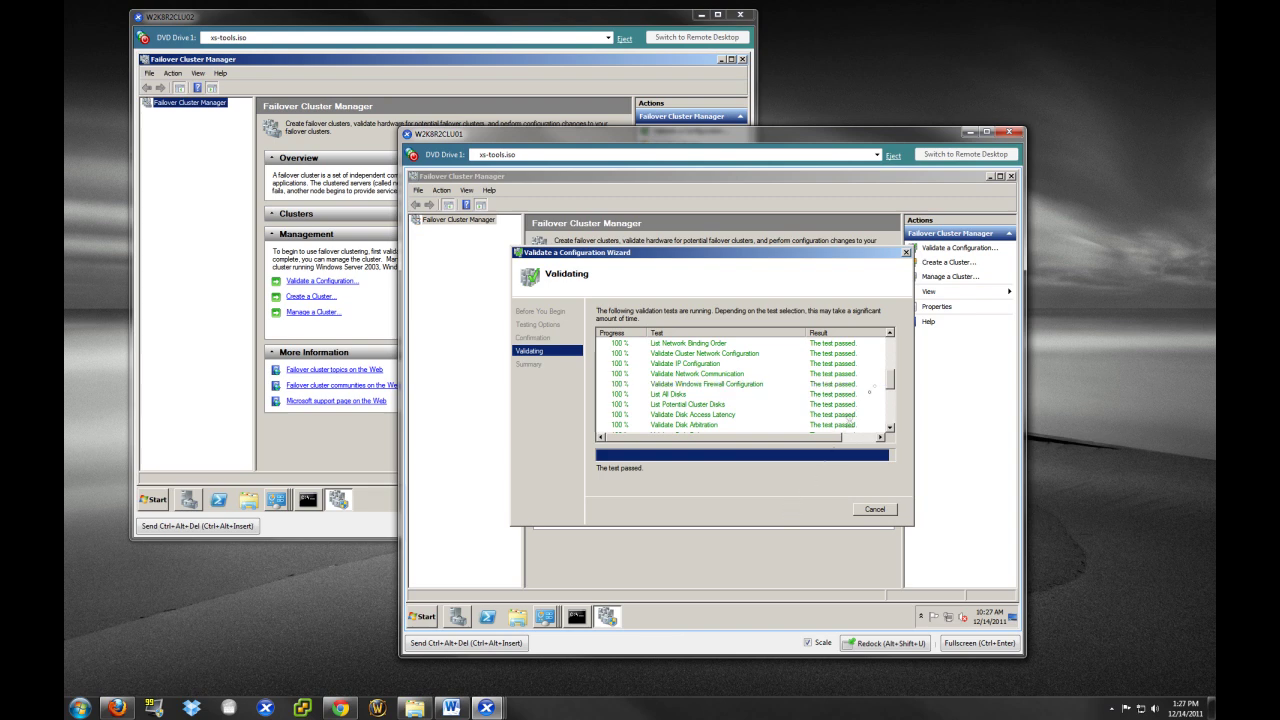
mouse_move(892, 387)
left_mouse_down()
mouse_move(894, 348)
mouse_move(897, 405)
left_mouse_up()
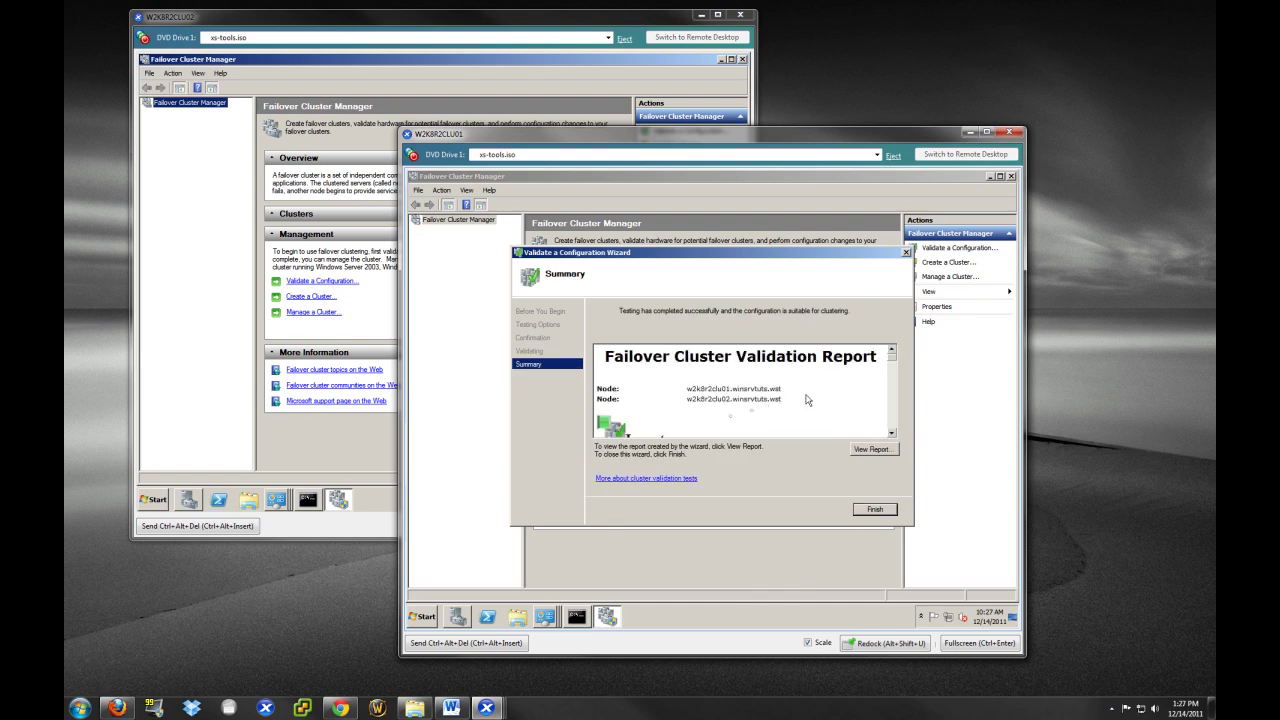
Open the full validation report in Internet Explorer, postpone the browser setup, close the extra page, and maximize the window
left_click(881, 451)
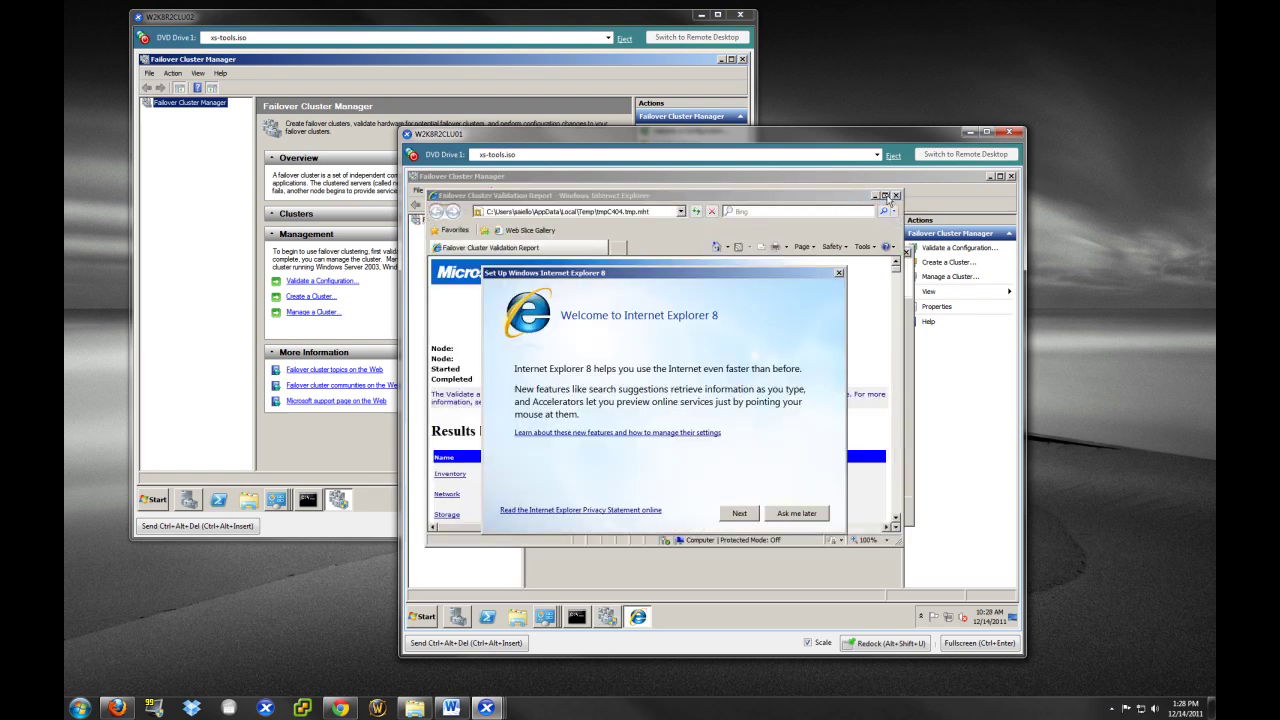
left_click(797, 514)
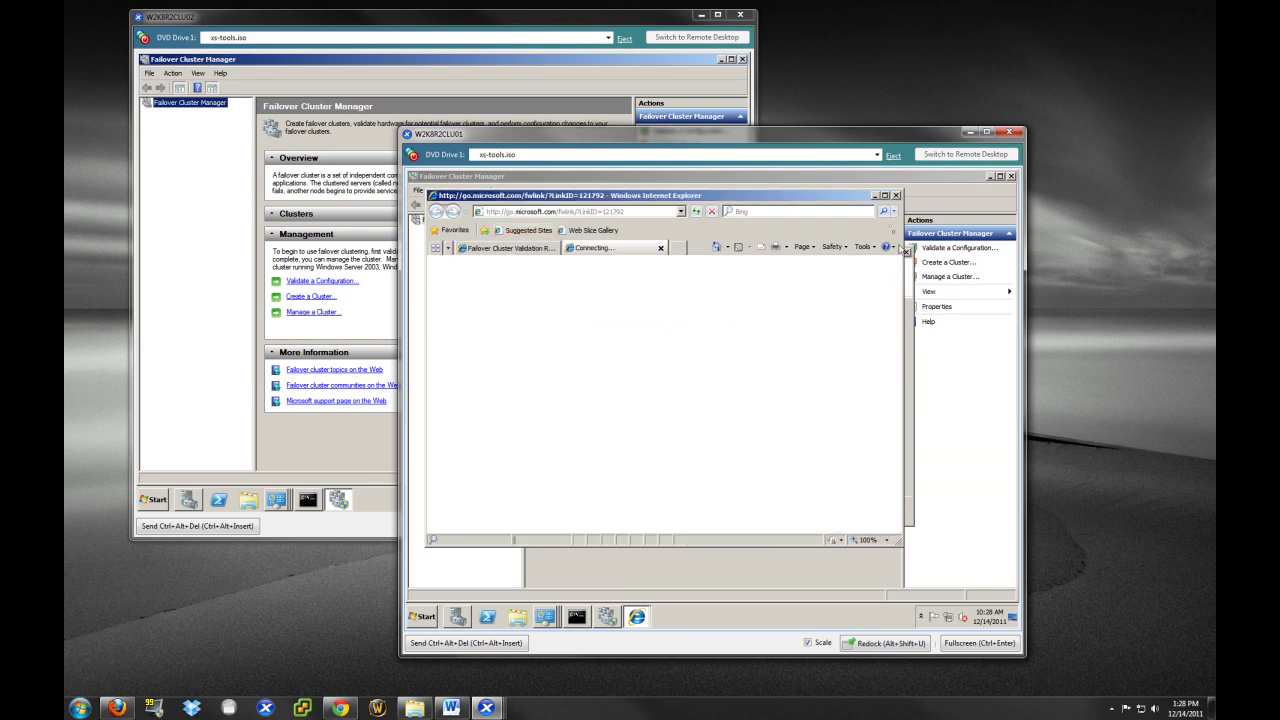
left_click(660, 248)
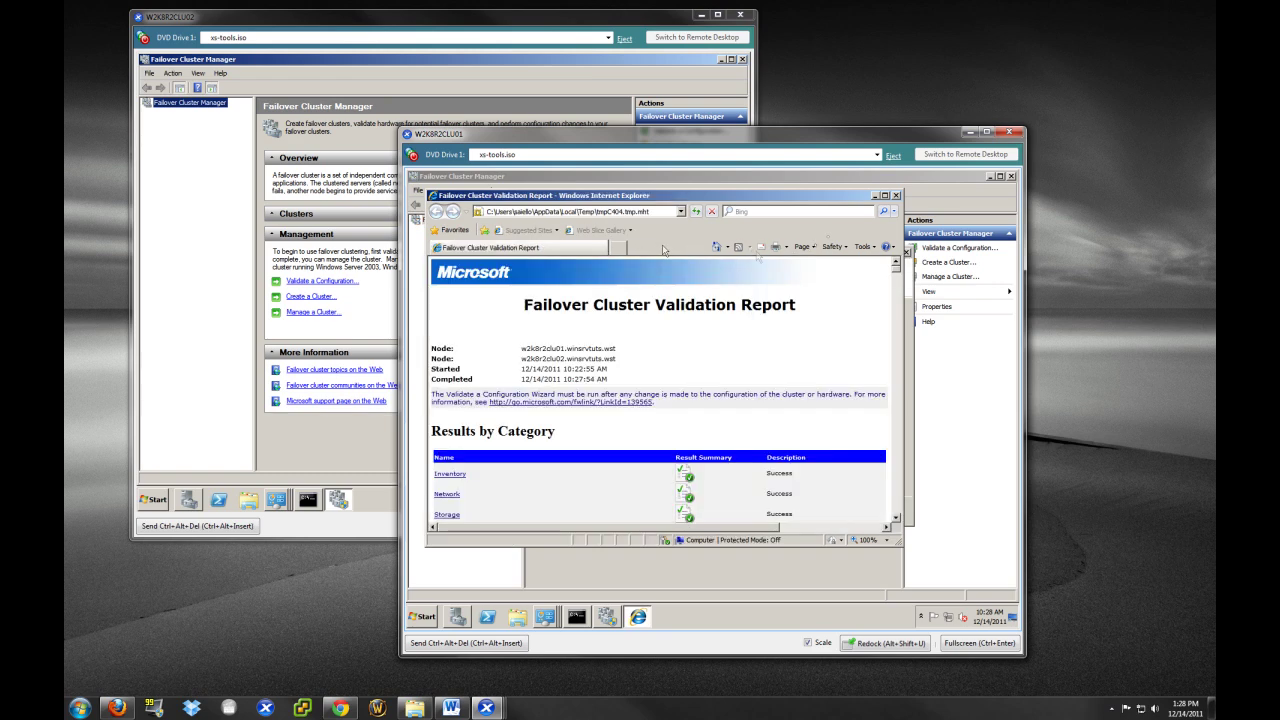
left_click(885, 196)
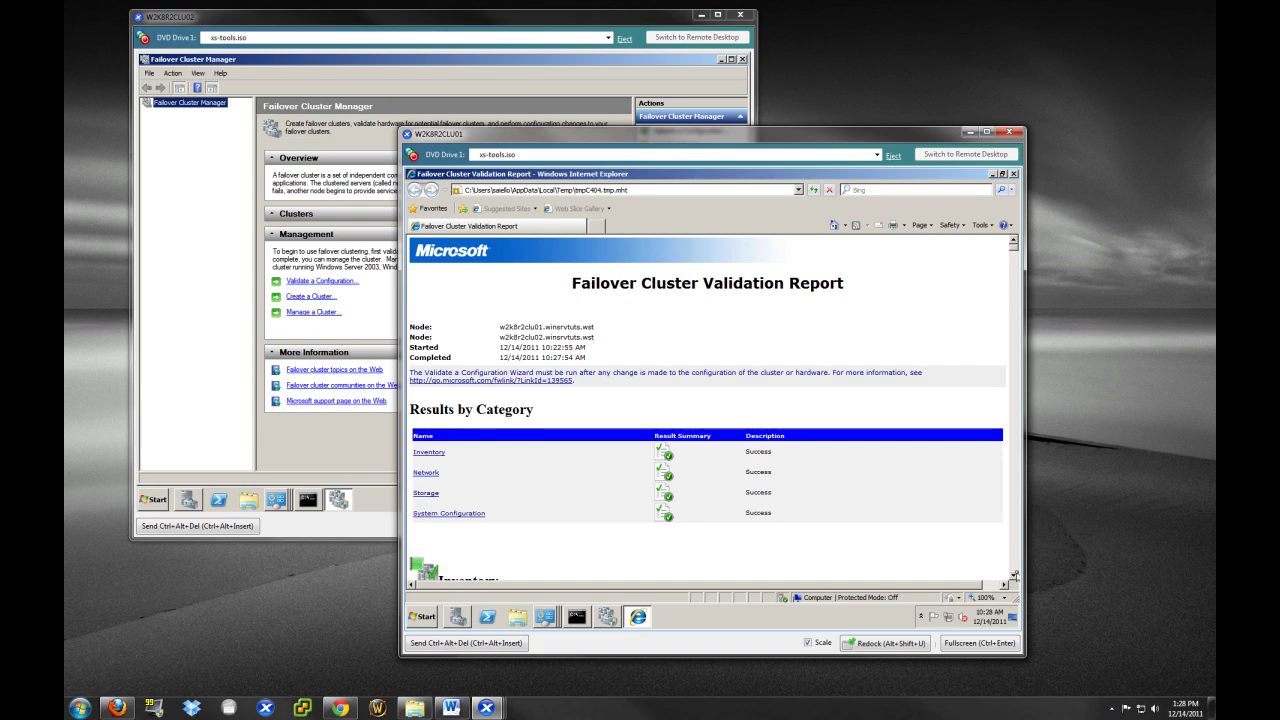
Read through the validation report's category results and inventory details for both nodes, and close the report
left_click(1014, 577)
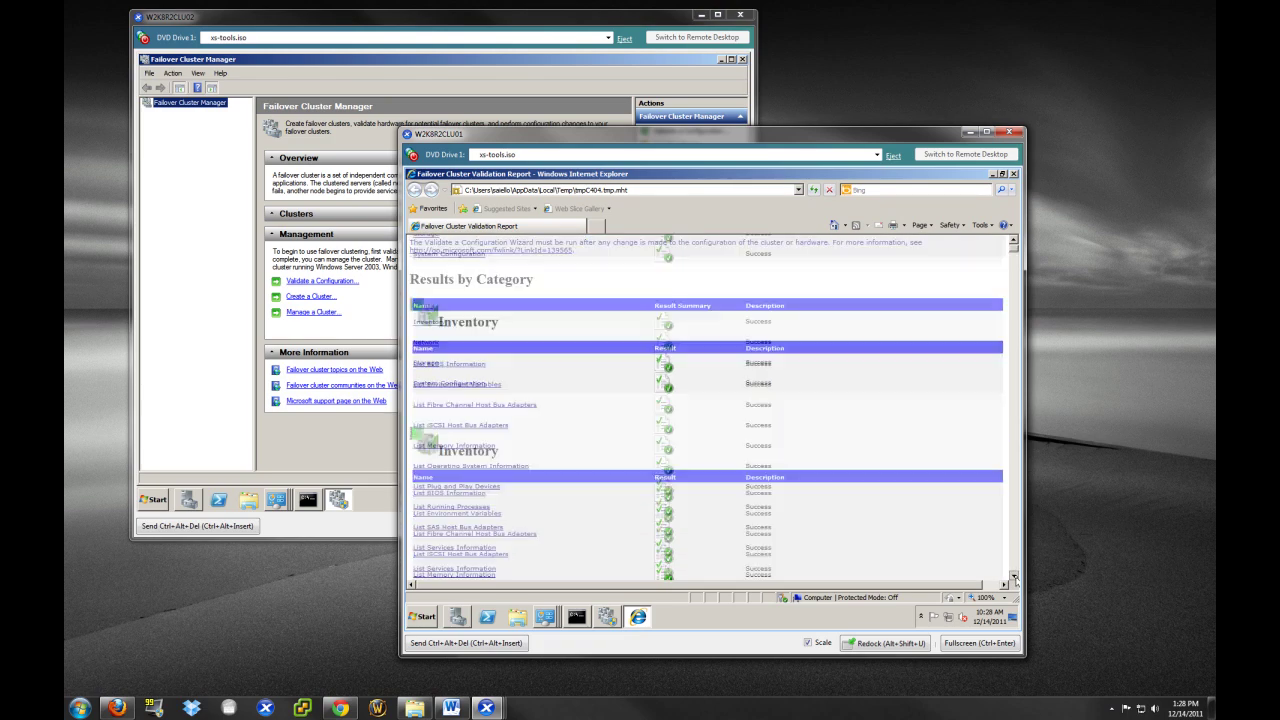
left_click_drag(1014, 577, 1014, 577)
scroll(826, 528, "down", 3)
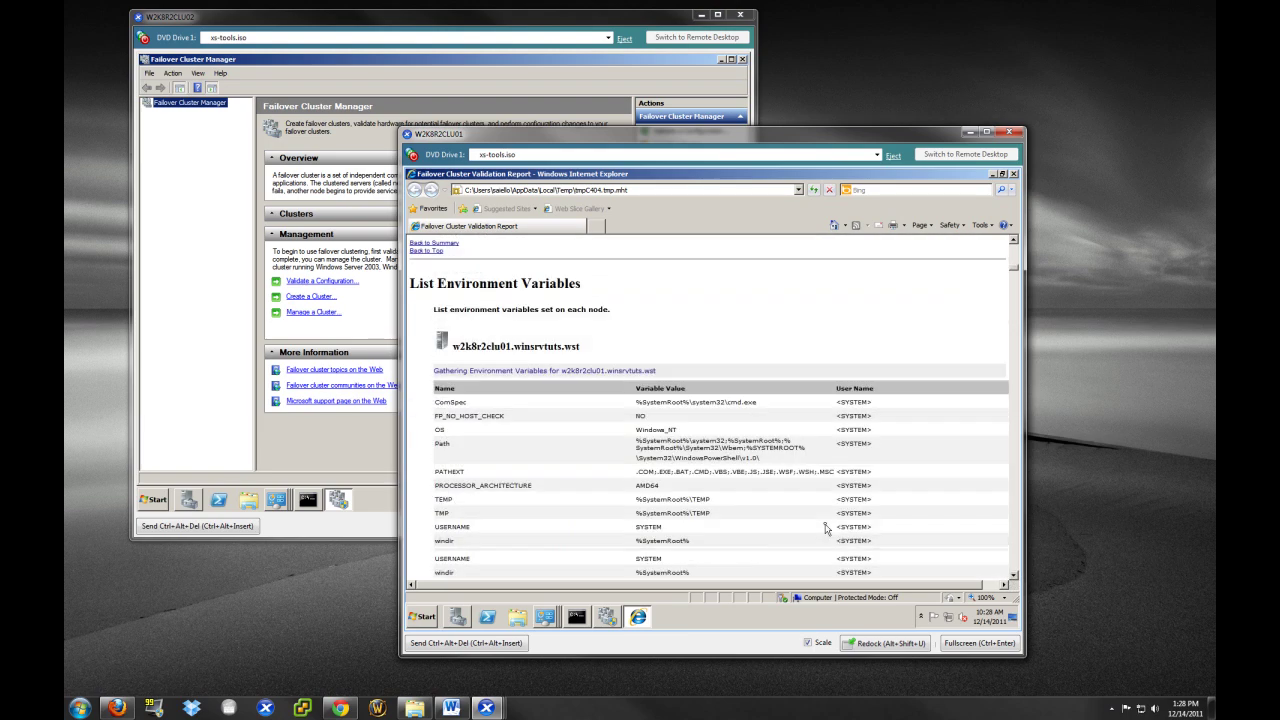
scroll(826, 528, "down", 15)
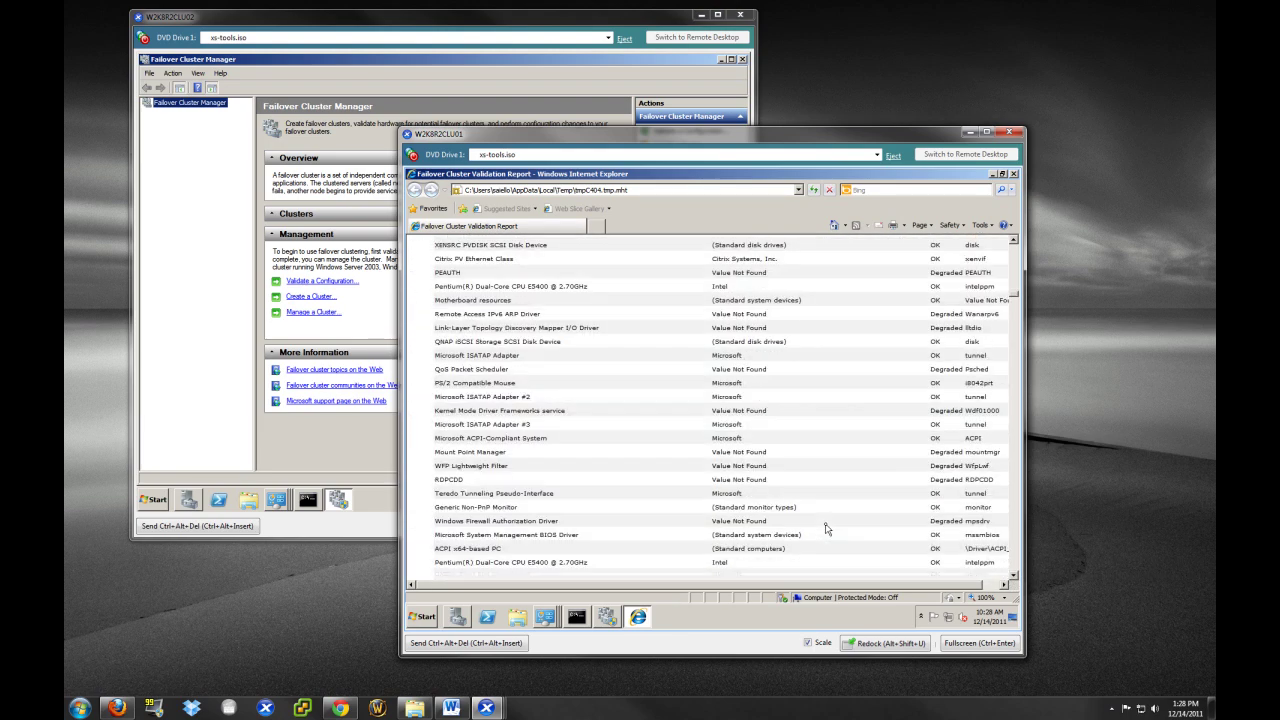
scroll(826, 528, "down", 20)
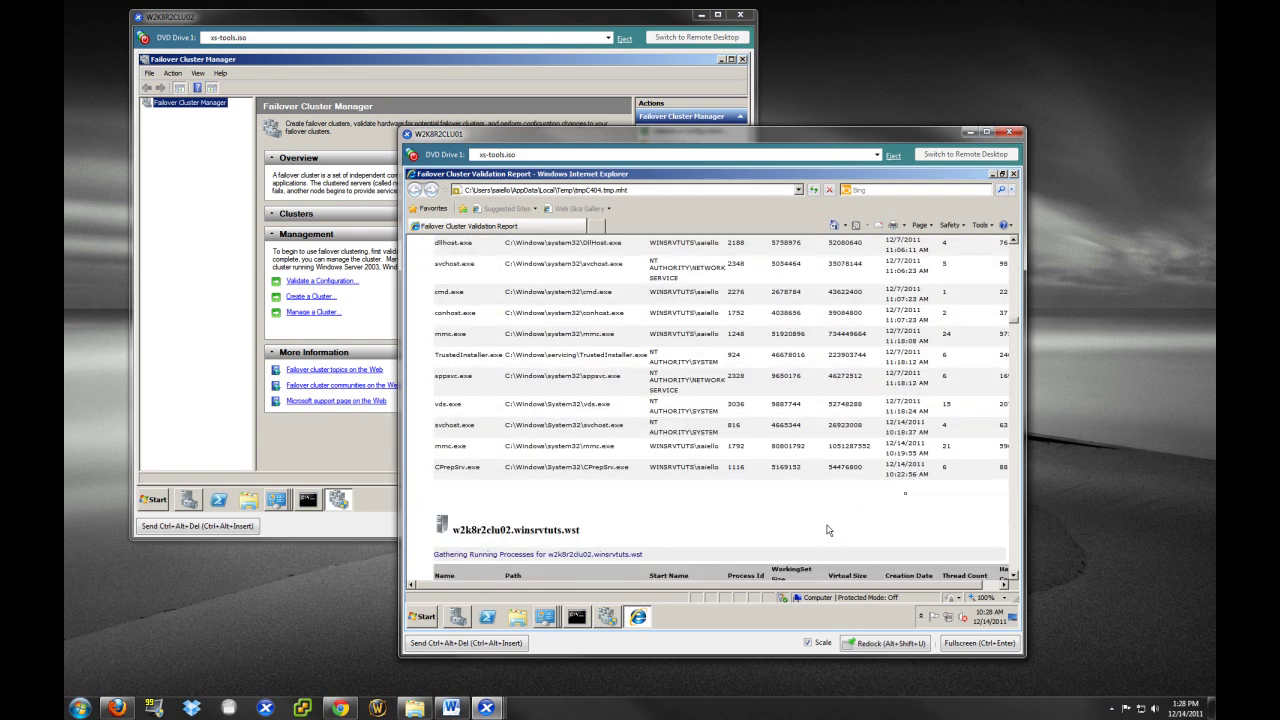
left_click(1013, 175)
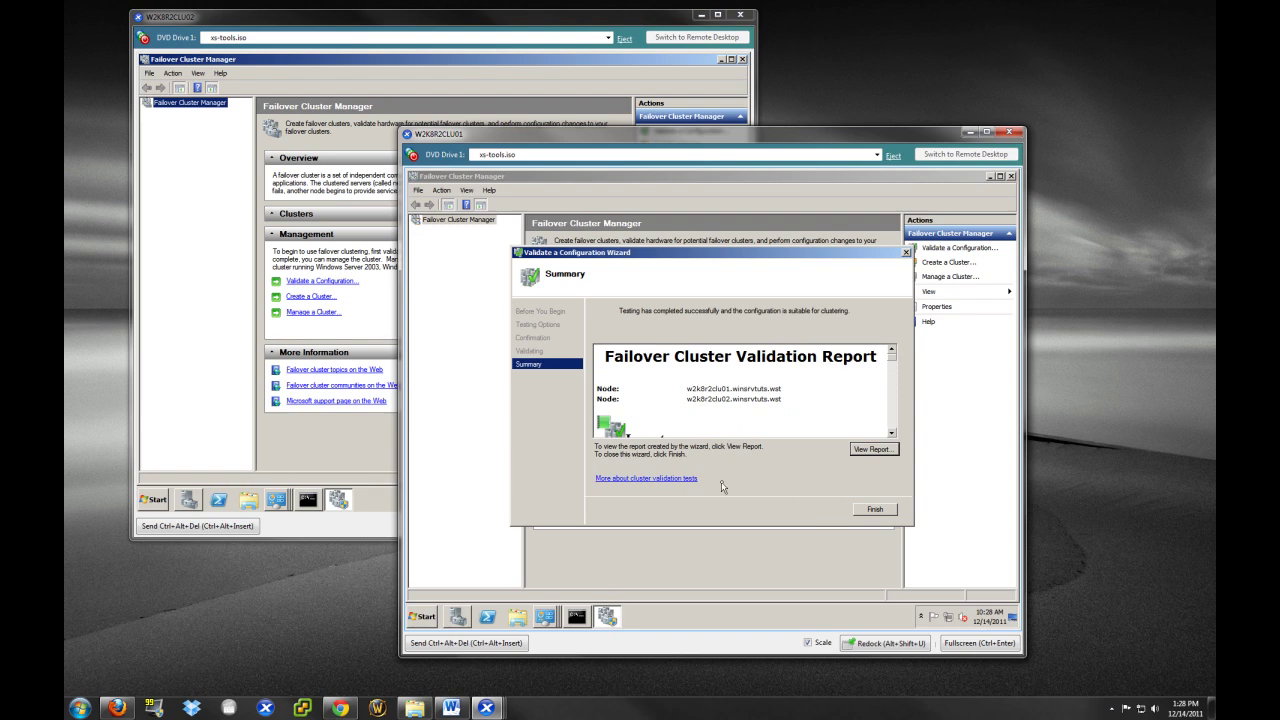
Finish the validation wizard and name the new cluster winsrvtutsclu01
left_click(874, 511)
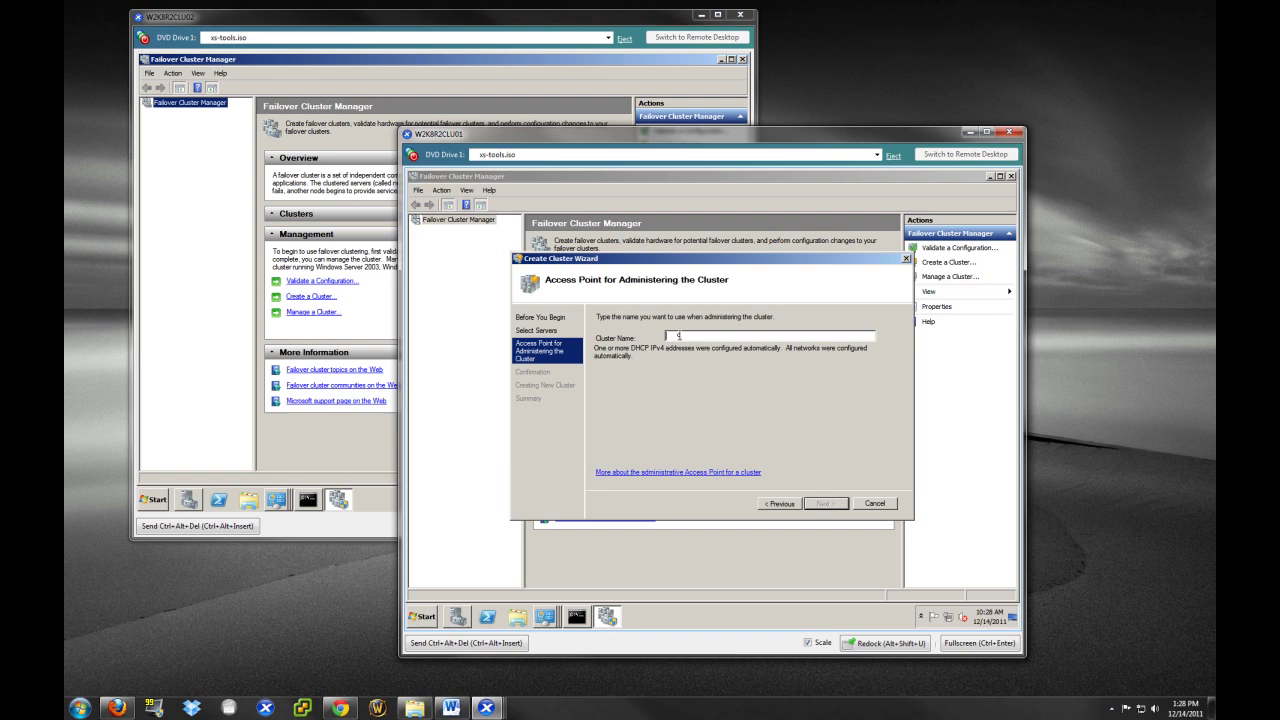
type("winsrvtutsclu01")
left_click(826, 504)
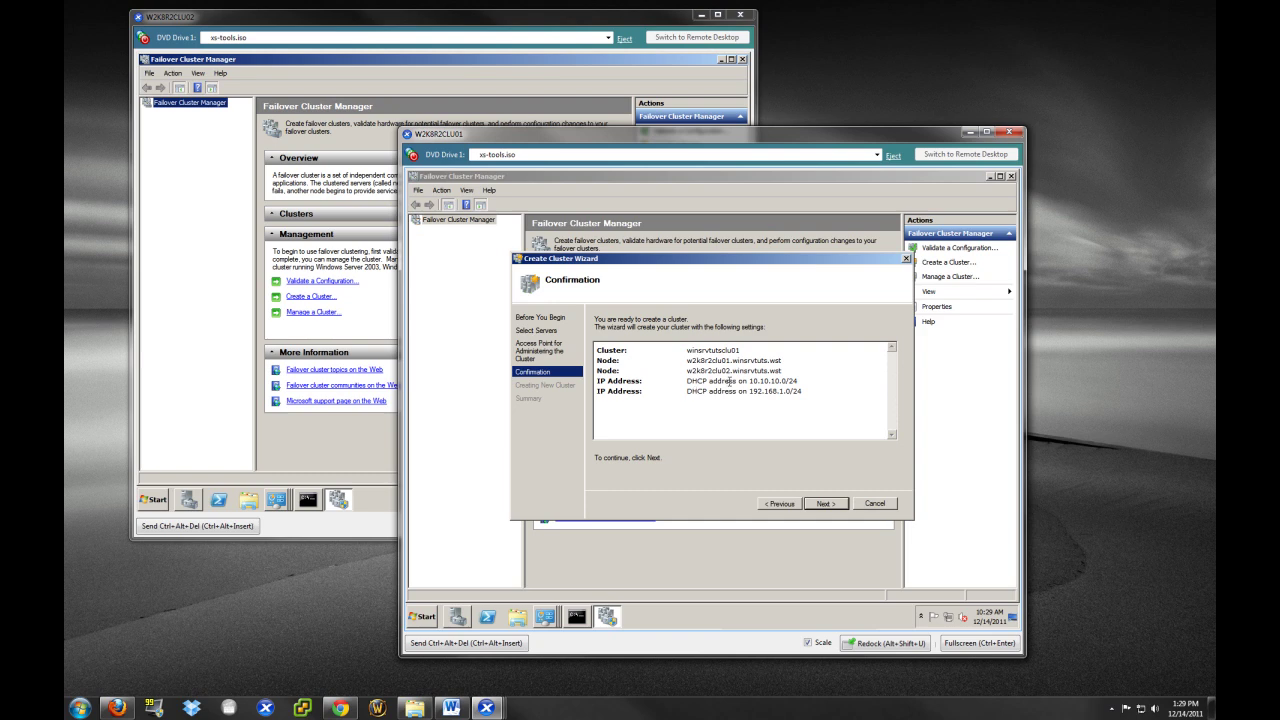
Review the new cluster's IP address settings on the confirmation page, glancing at the W2K8R2CLU02 console
left_click_drag(708, 381, 820, 405)
left_click(820, 405)
left_click(690, 112)
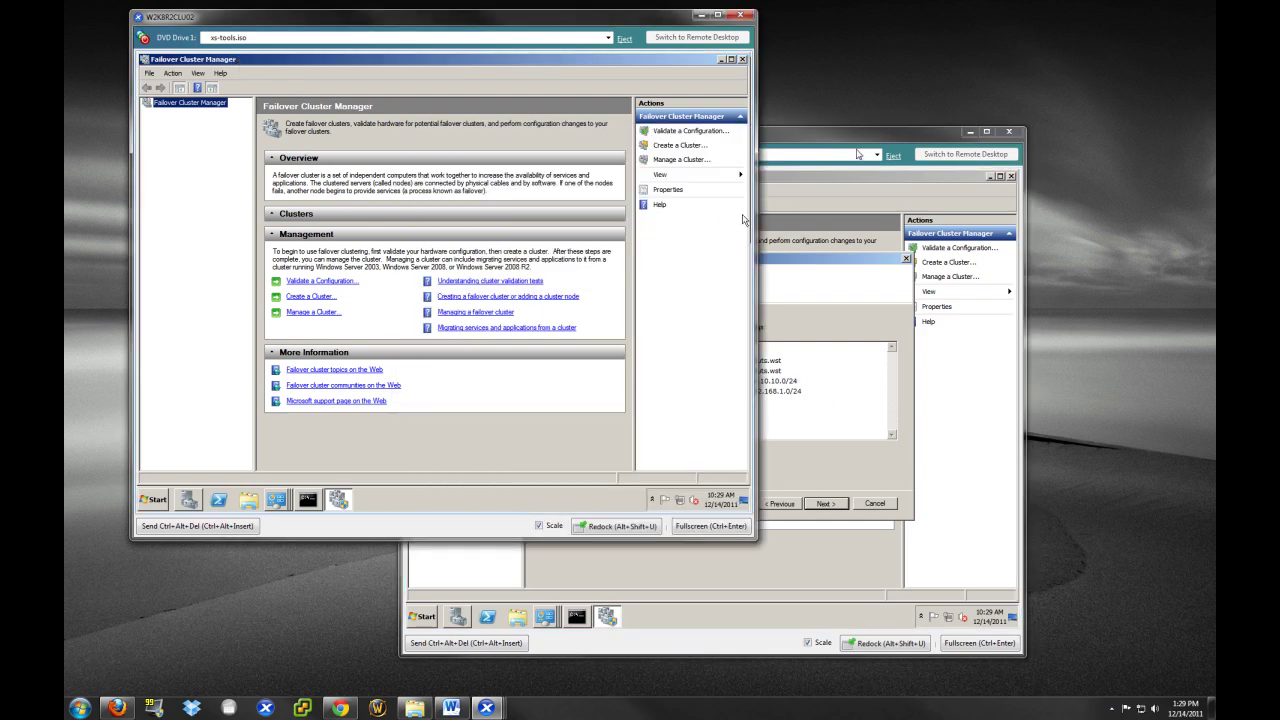
left_click(800, 327)
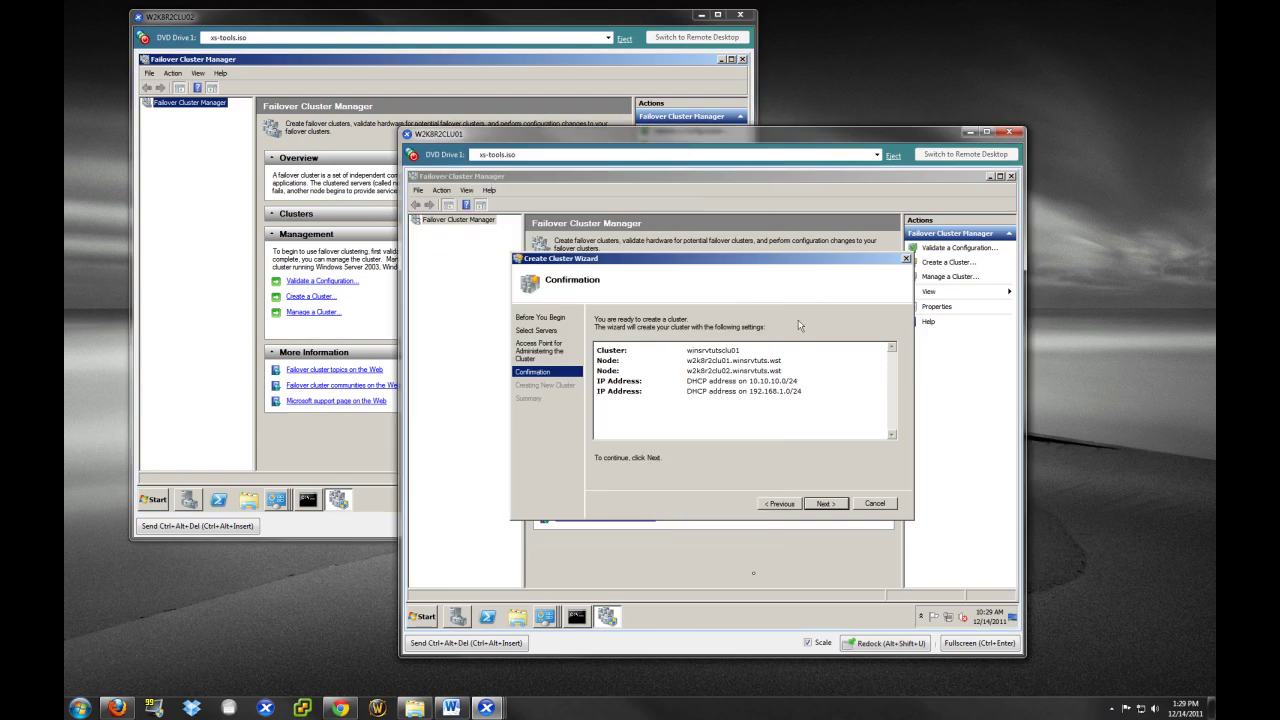
Create the cluster winsrvtutsclu01 with the confirmed settings and open its creation report
left_click(826, 503)
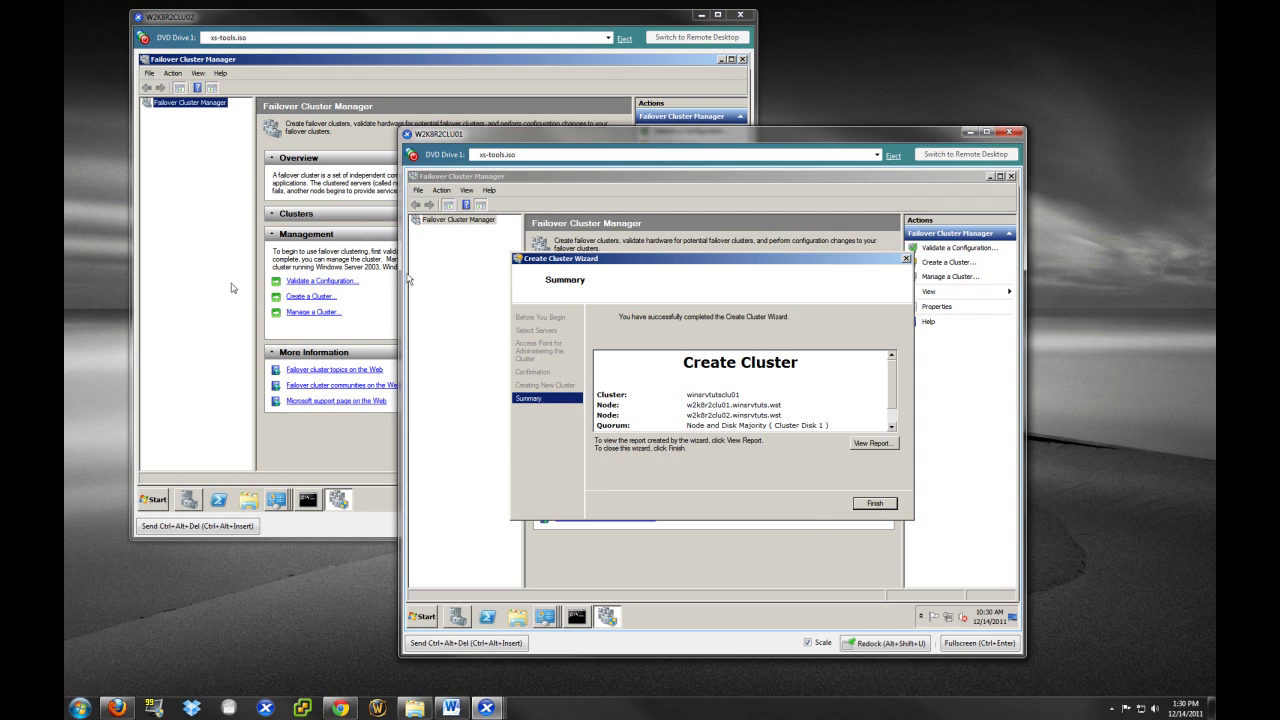
left_click(880, 443)
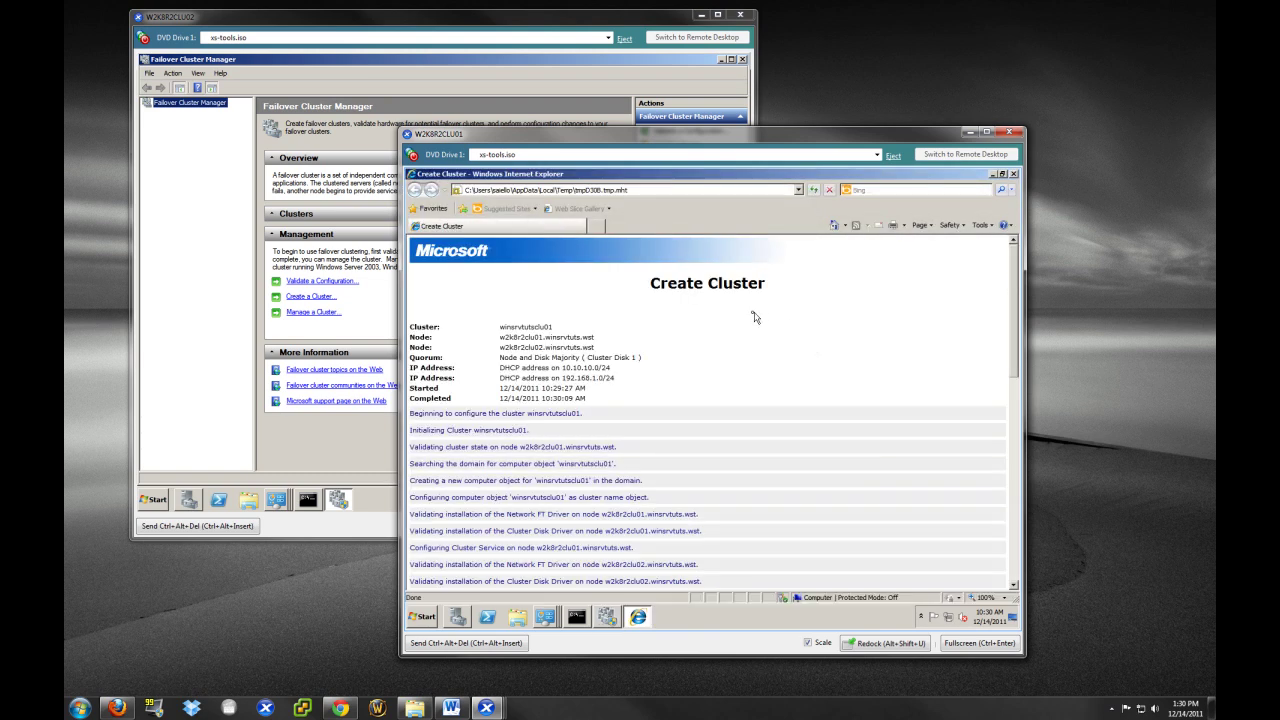
Read through the cluster creation report's quorum, node and disk configuration entries, close the report, and finish the Create Cluster Wizard
scroll(754, 317, "down", 3)
scroll(754, 317, "up", 3)
left_click_drag(590, 348, 500, 337)
left_click(604, 357)
left_click_drag(597, 348, 413, 344)
left_click(690, 358)
scroll(688, 356, "down", 1)
scroll(688, 356, "down", 10)
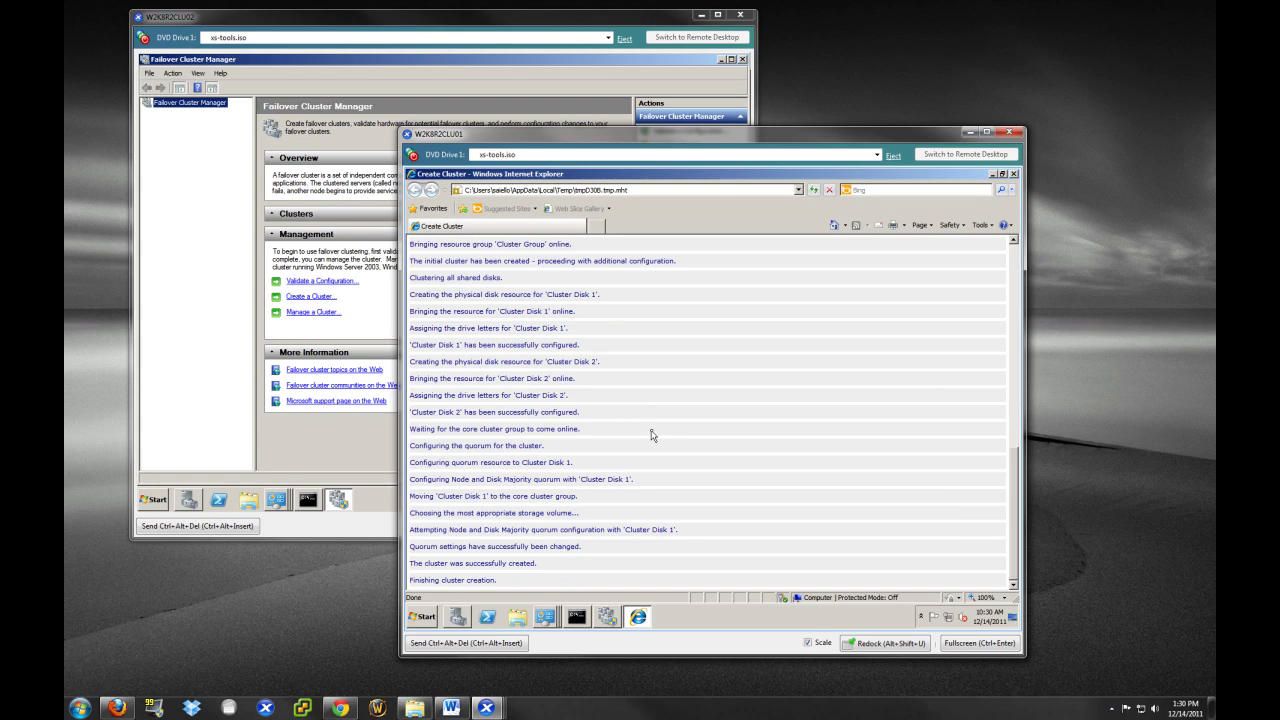
scroll(653, 435, "up", 10)
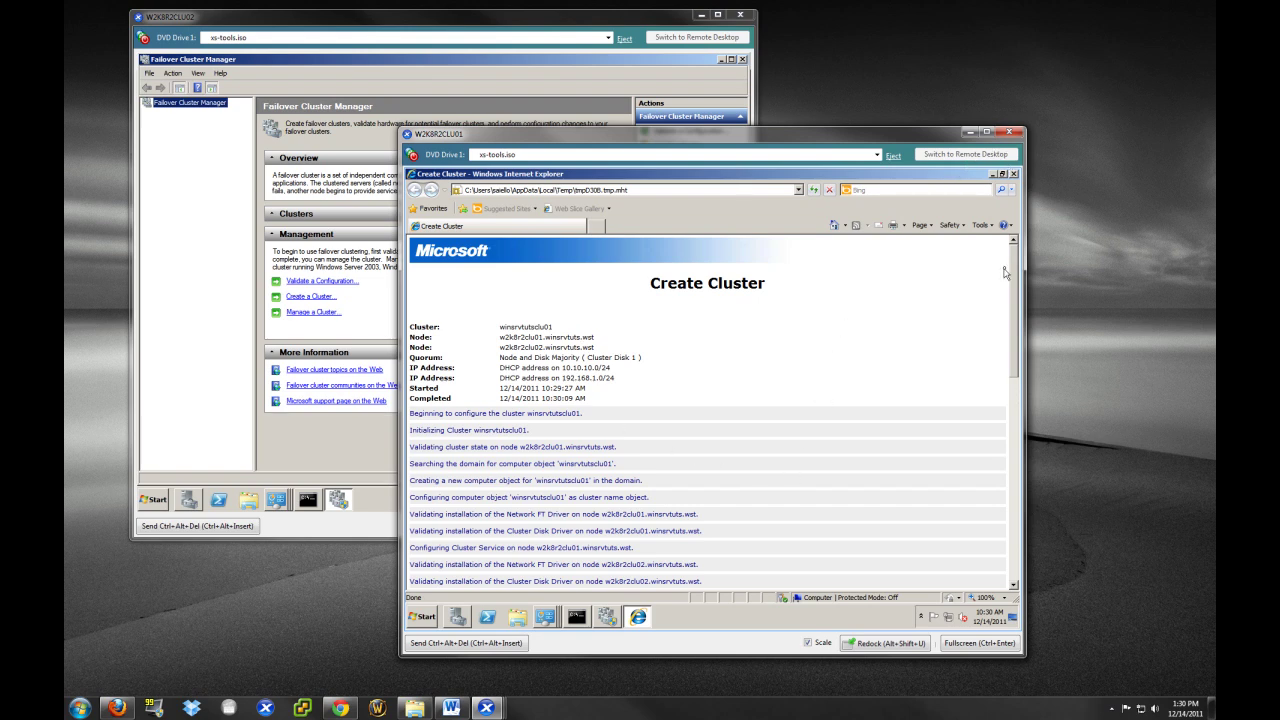
mouse_move(1016, 264)
left_mouse_down()
mouse_move(1015, 364)
mouse_move(1013, 240)
left_mouse_up()
key("alt+F4")
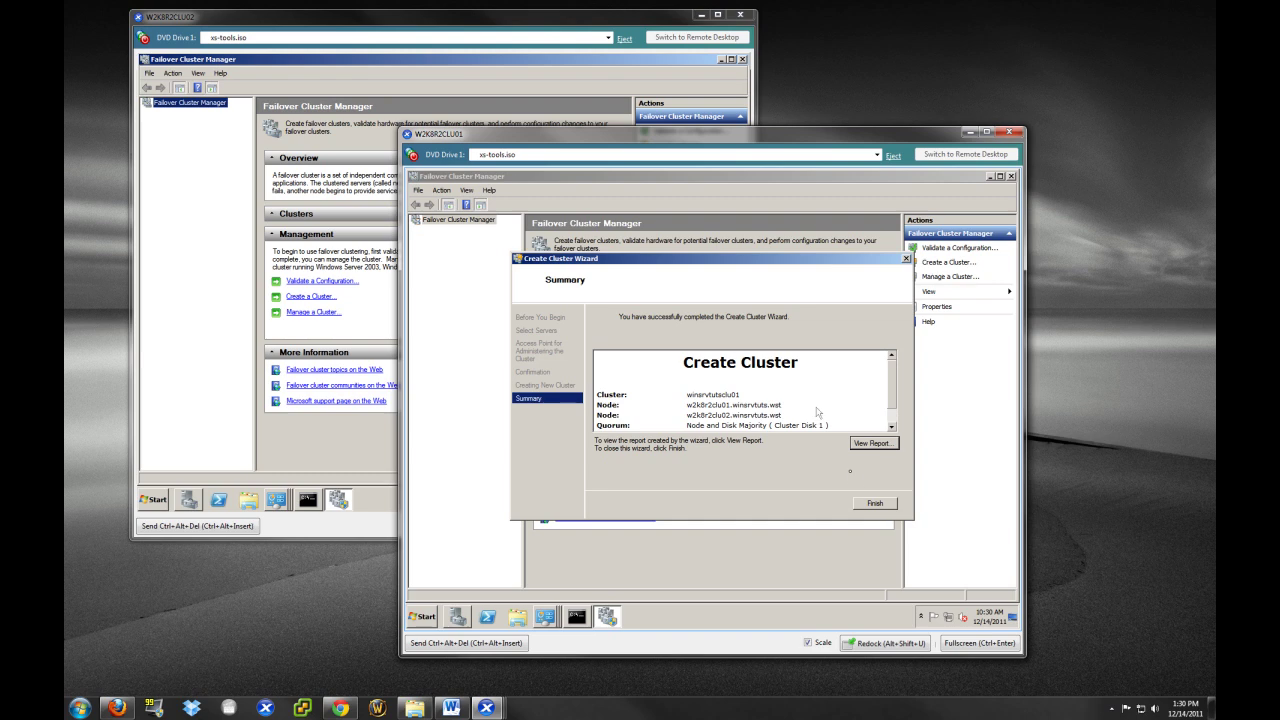
left_click(875, 503)
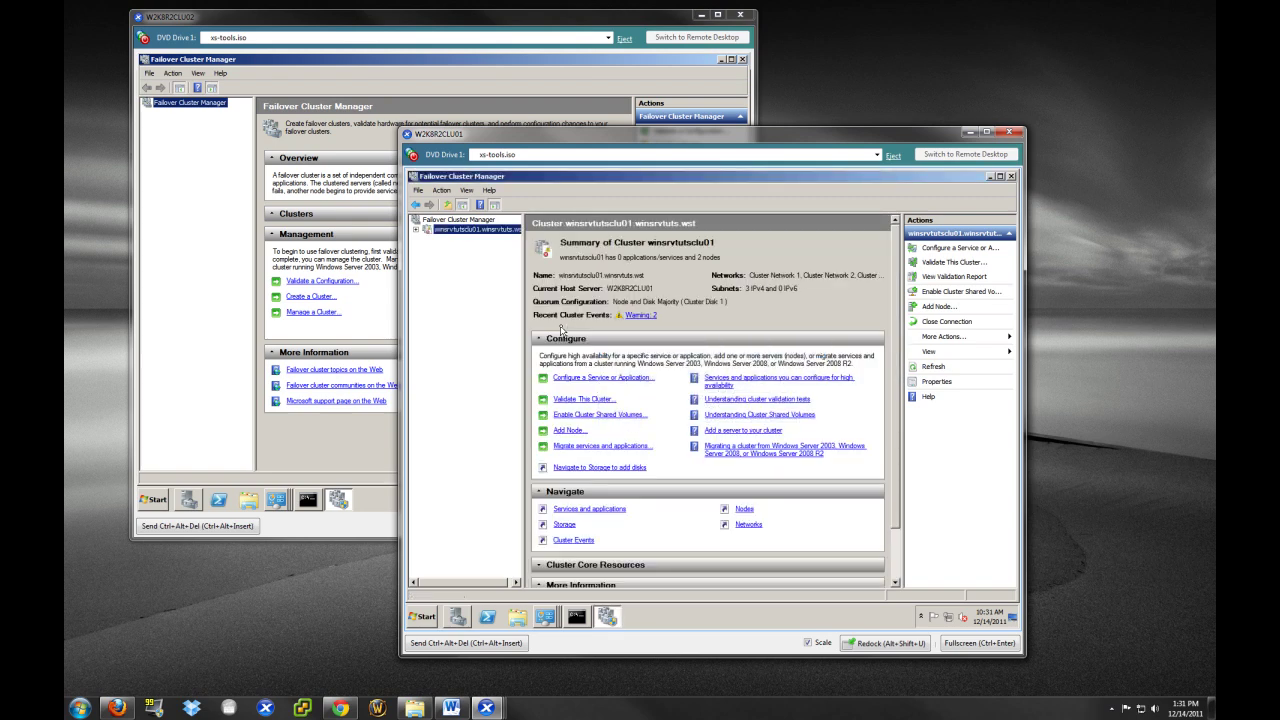
Inspect the recent cluster warning events with the Node and Date and Time columns widened, and view the cluster's Services and applications
left_click(643, 315)
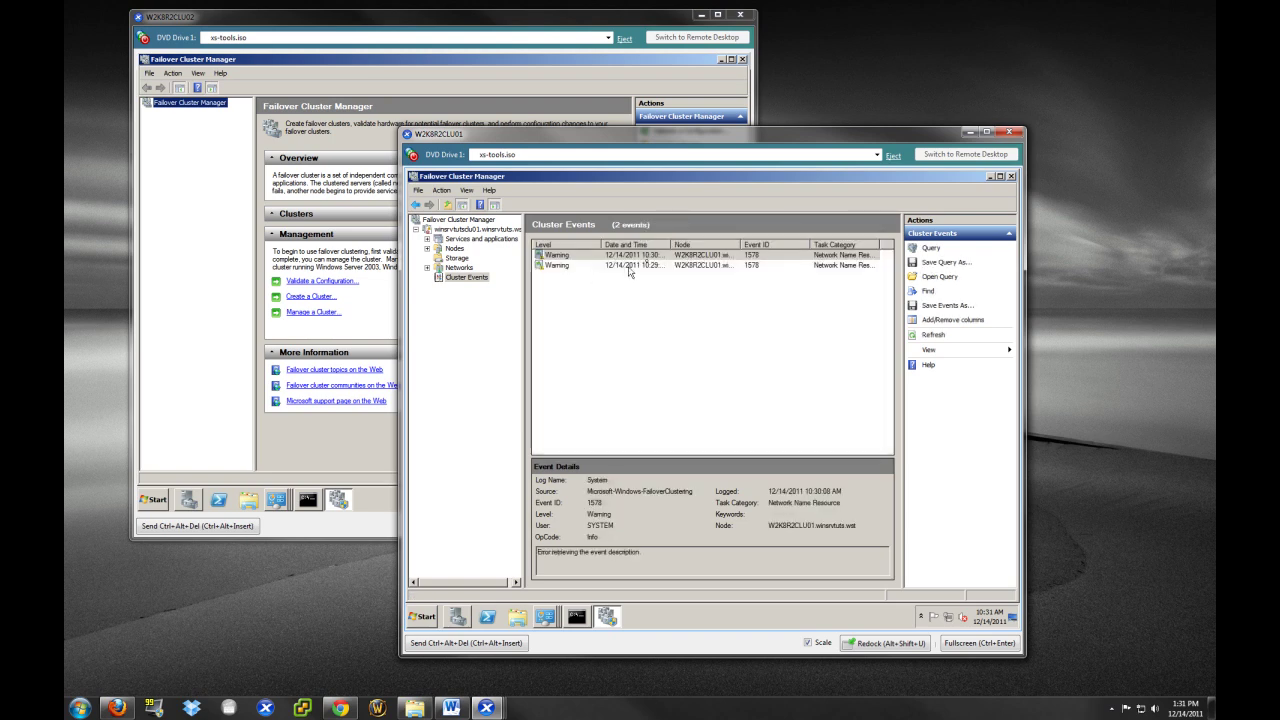
left_click(681, 256)
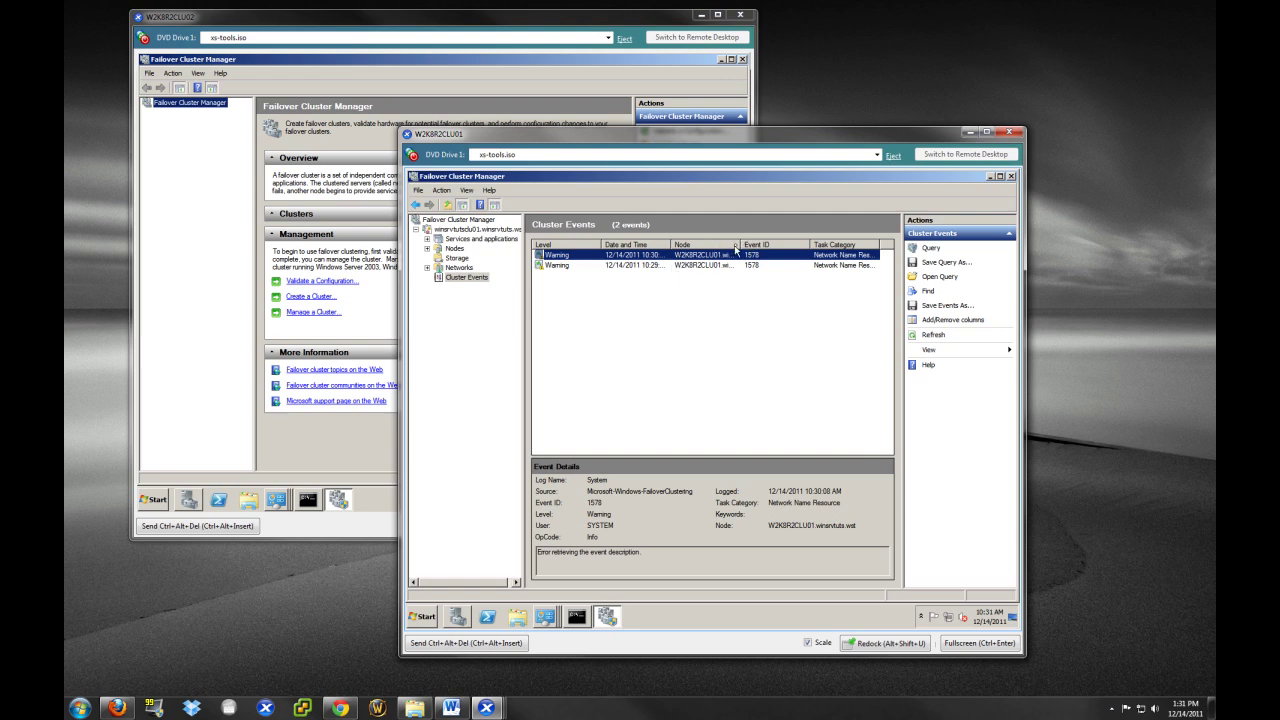
left_click_drag(742, 244, 778, 244)
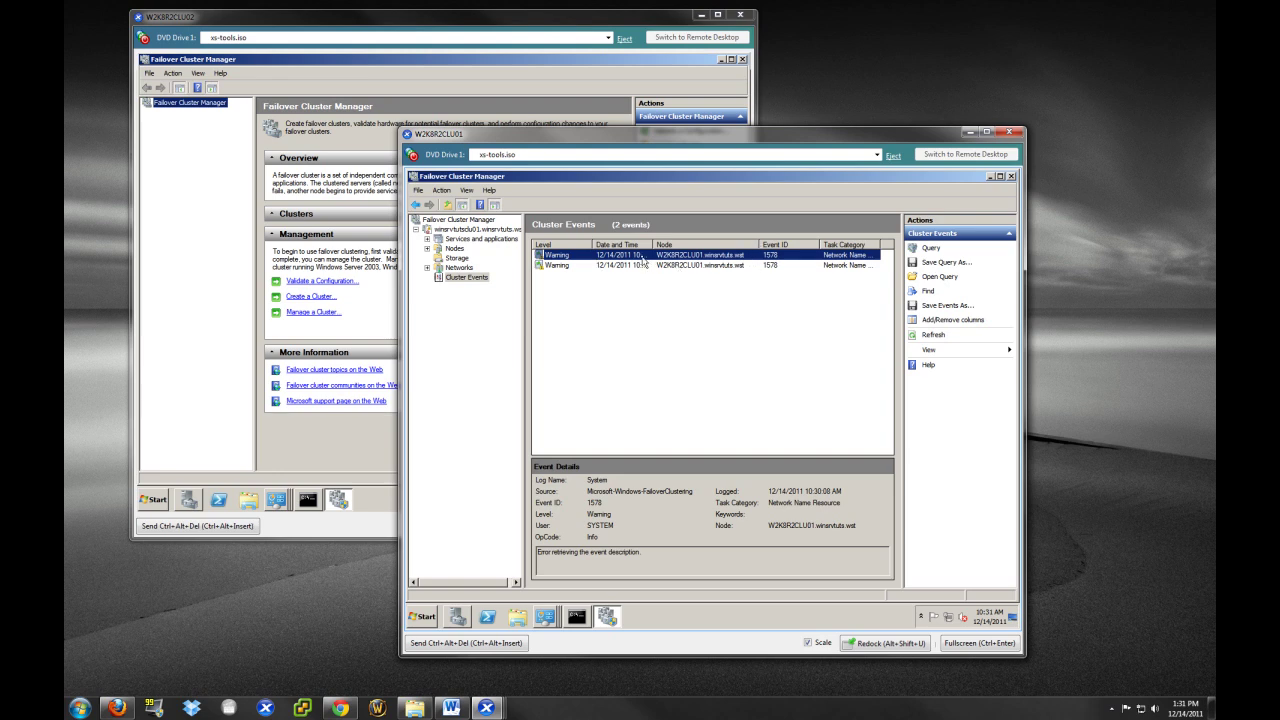
left_click_drag(651, 244, 669, 244)
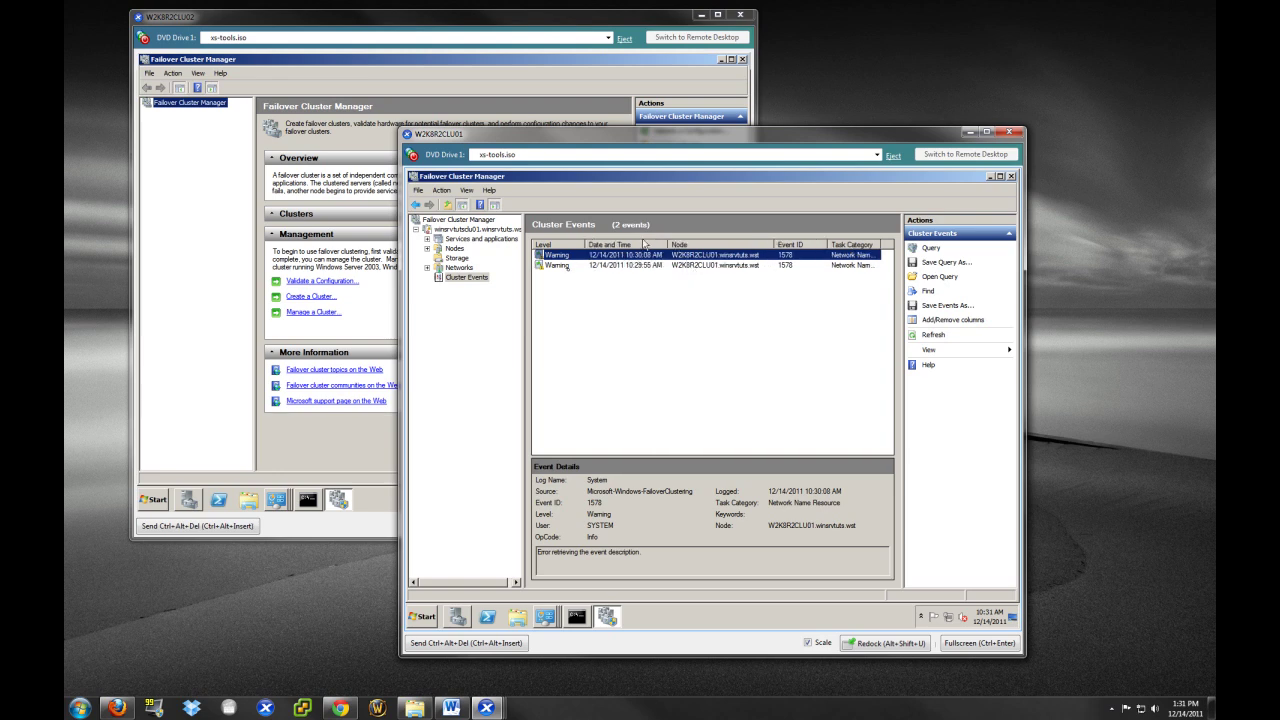
left_click(585, 265)
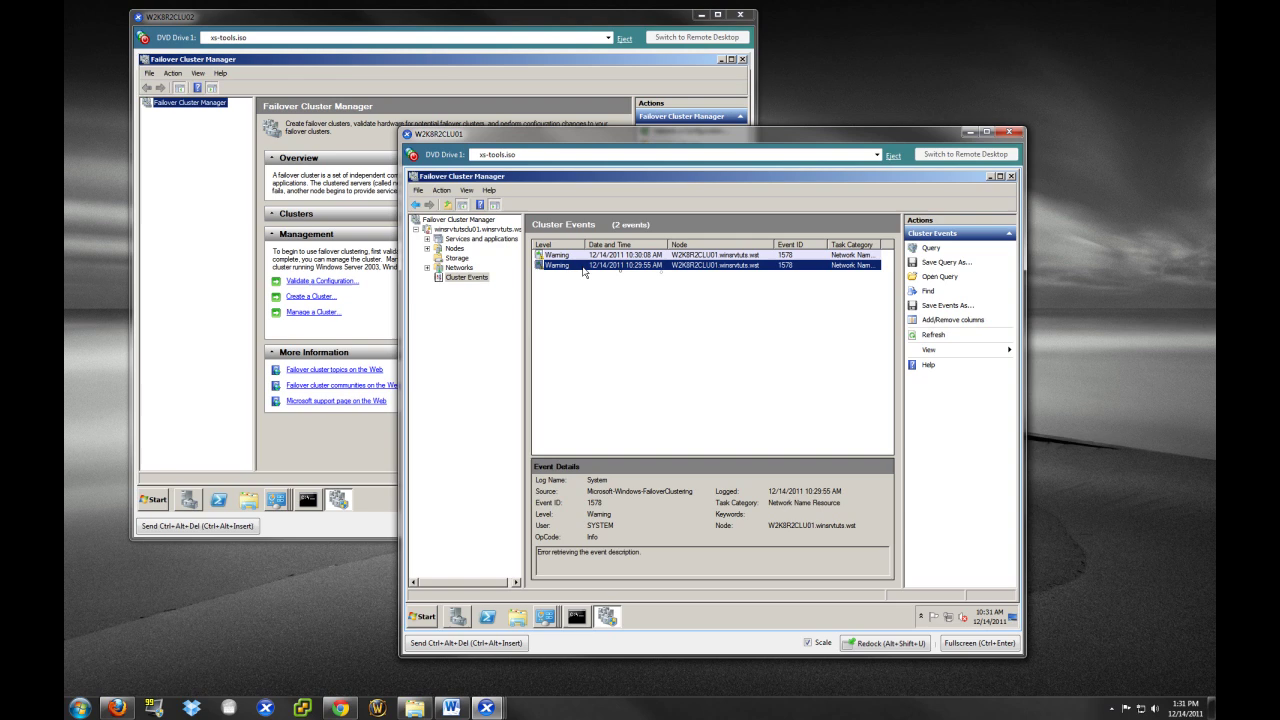
left_click(690, 256)
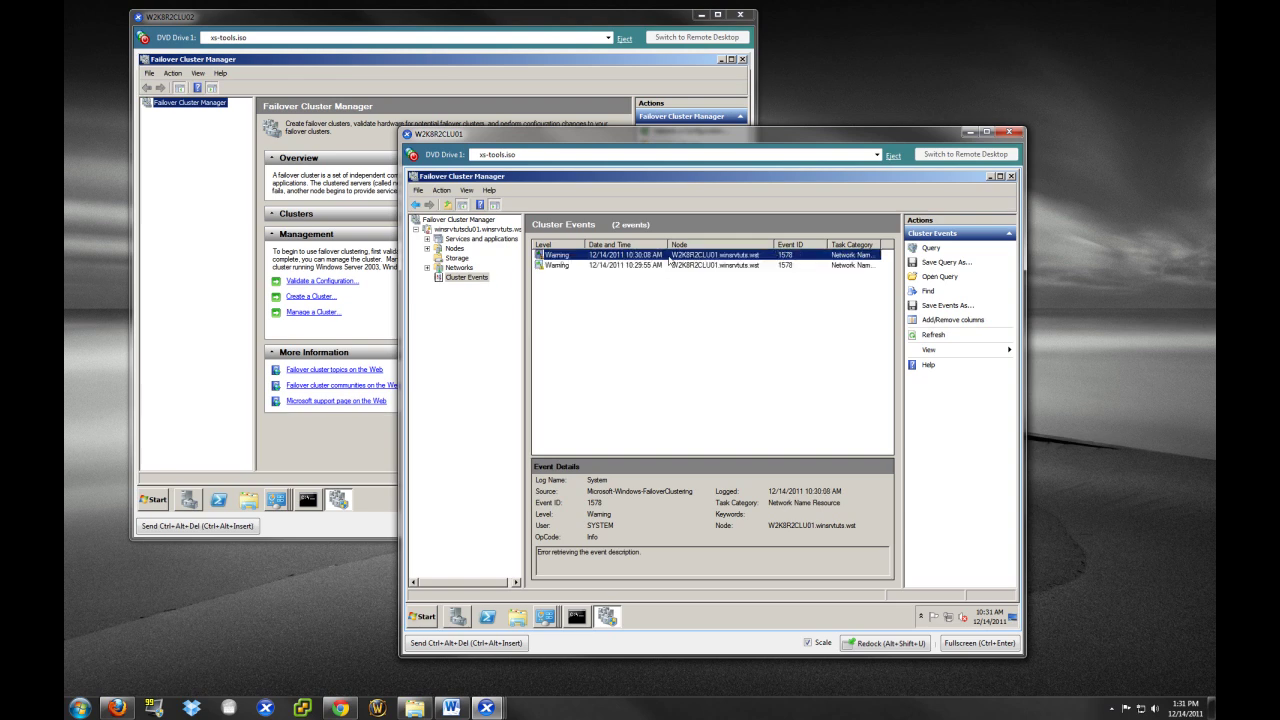
left_click(470, 230)
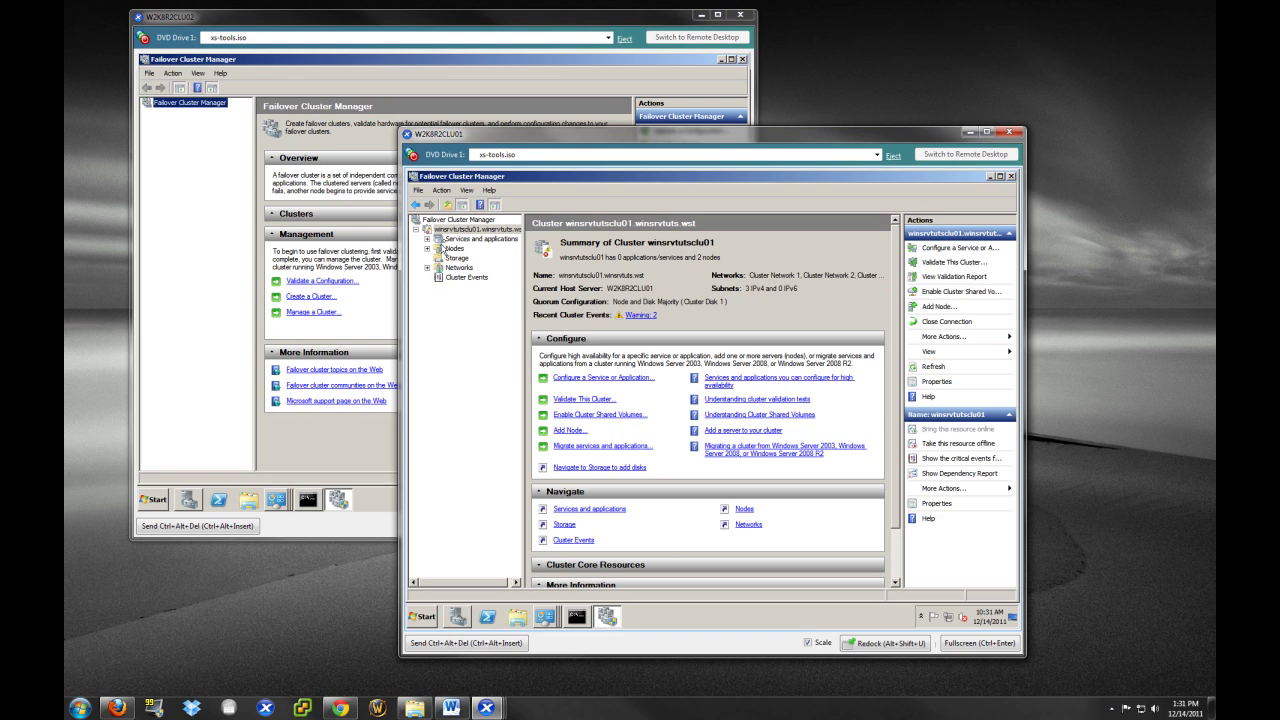
left_click(444, 240)
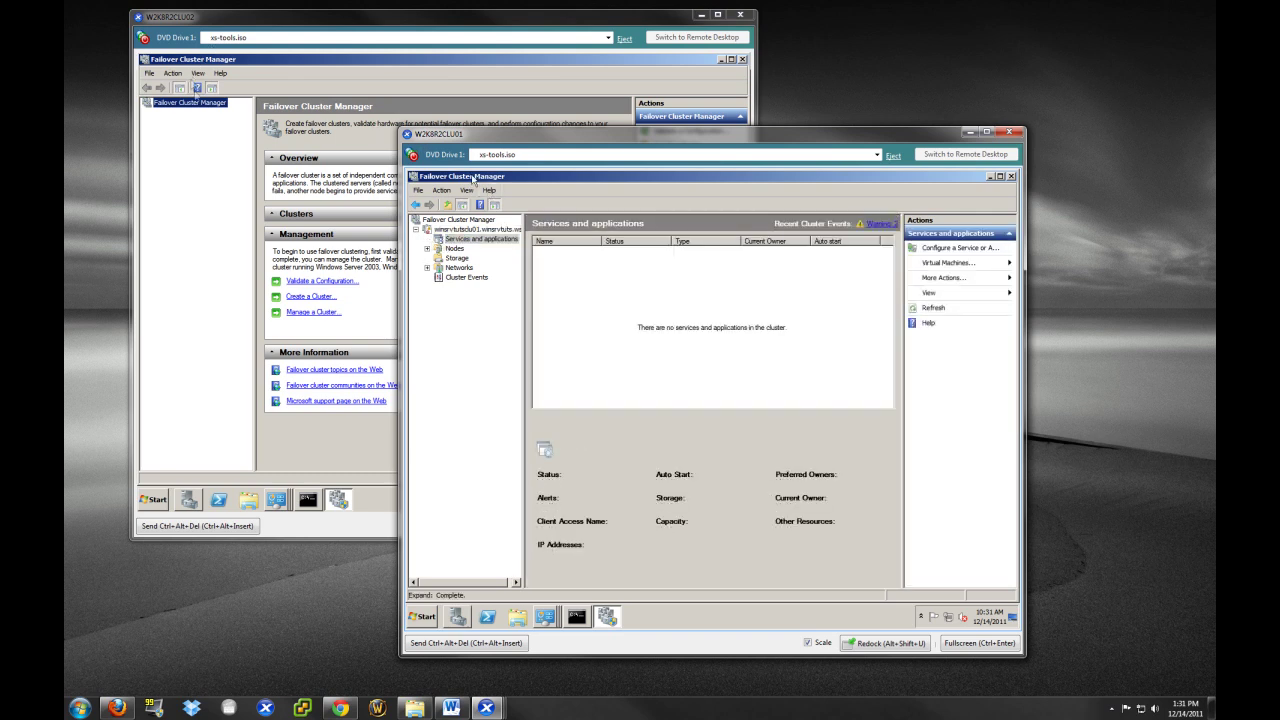
Switch to the W2K8R2CLU02 console, connect Failover Cluster Manager to the cluster on this server, and widen the tree pane
left_click(220, 106)
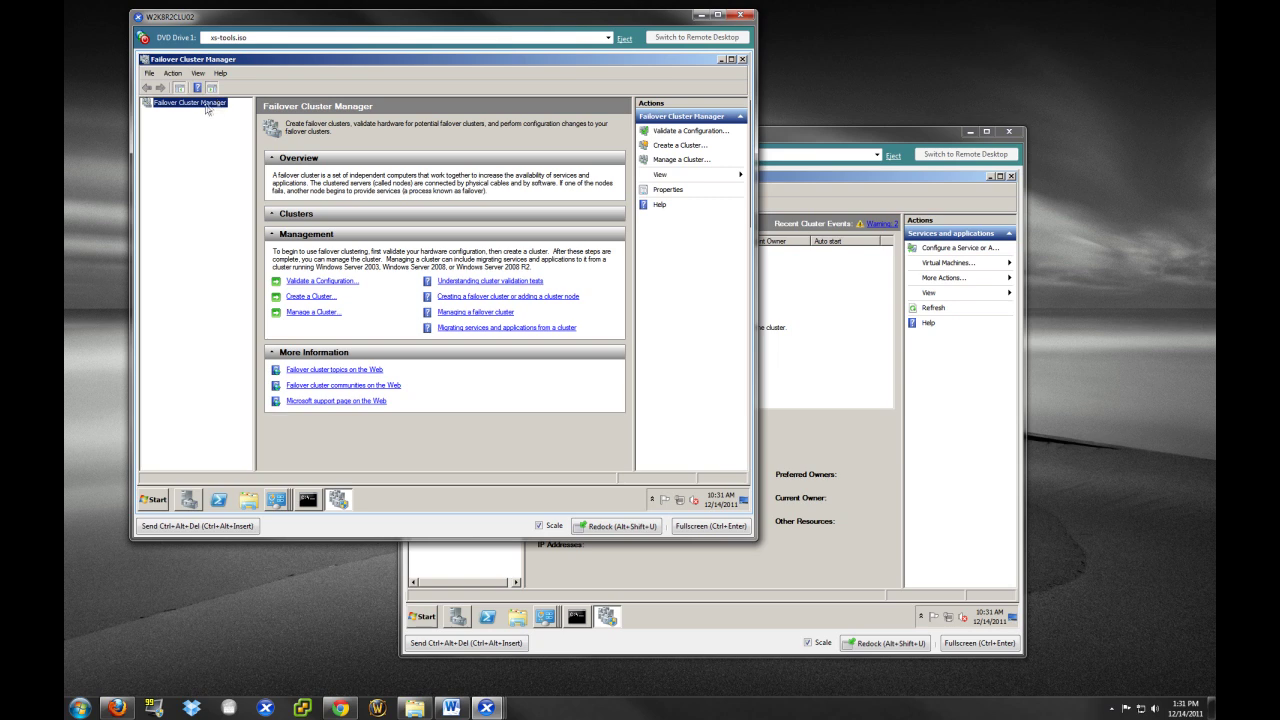
right_click(206, 107)
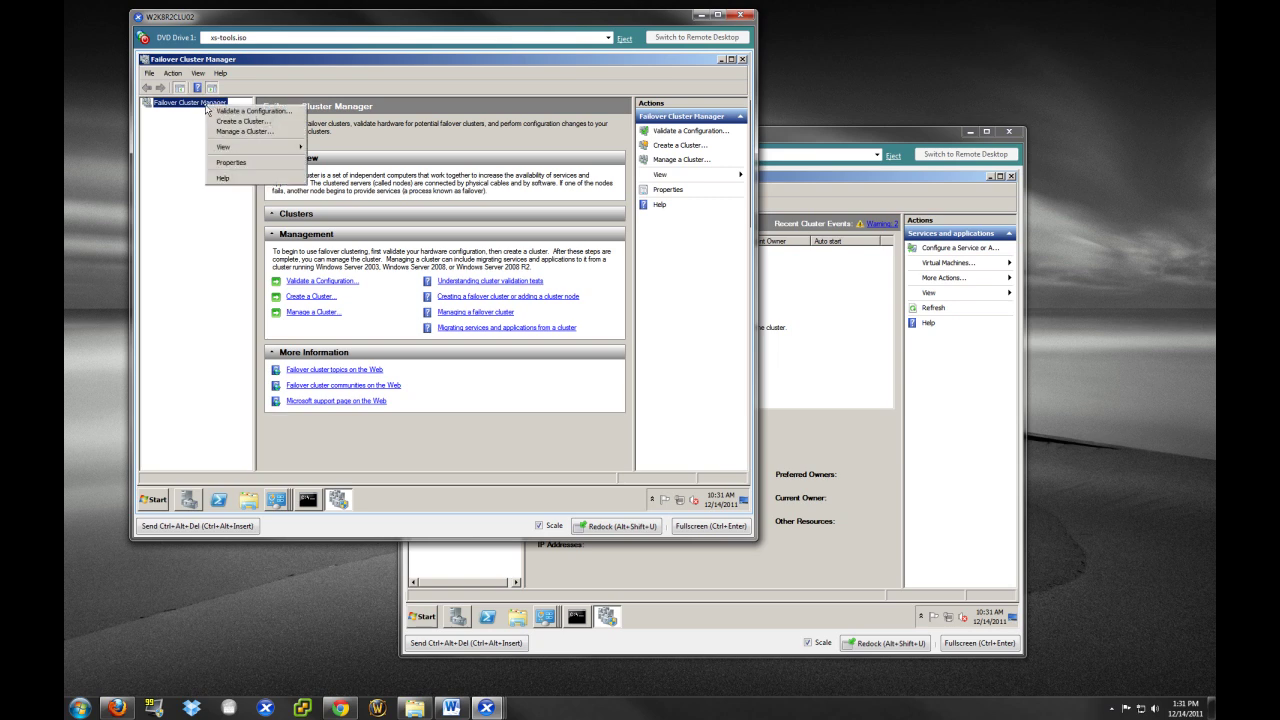
left_click(252, 131)
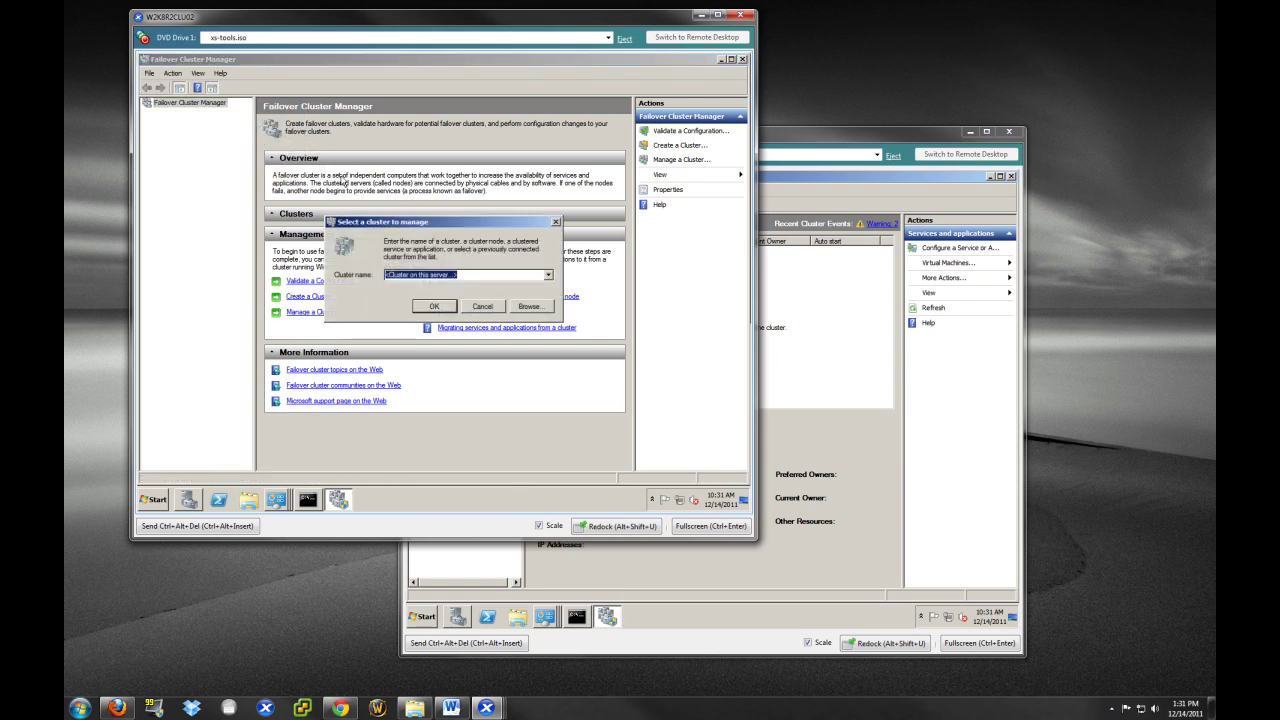
left_click(434, 306)
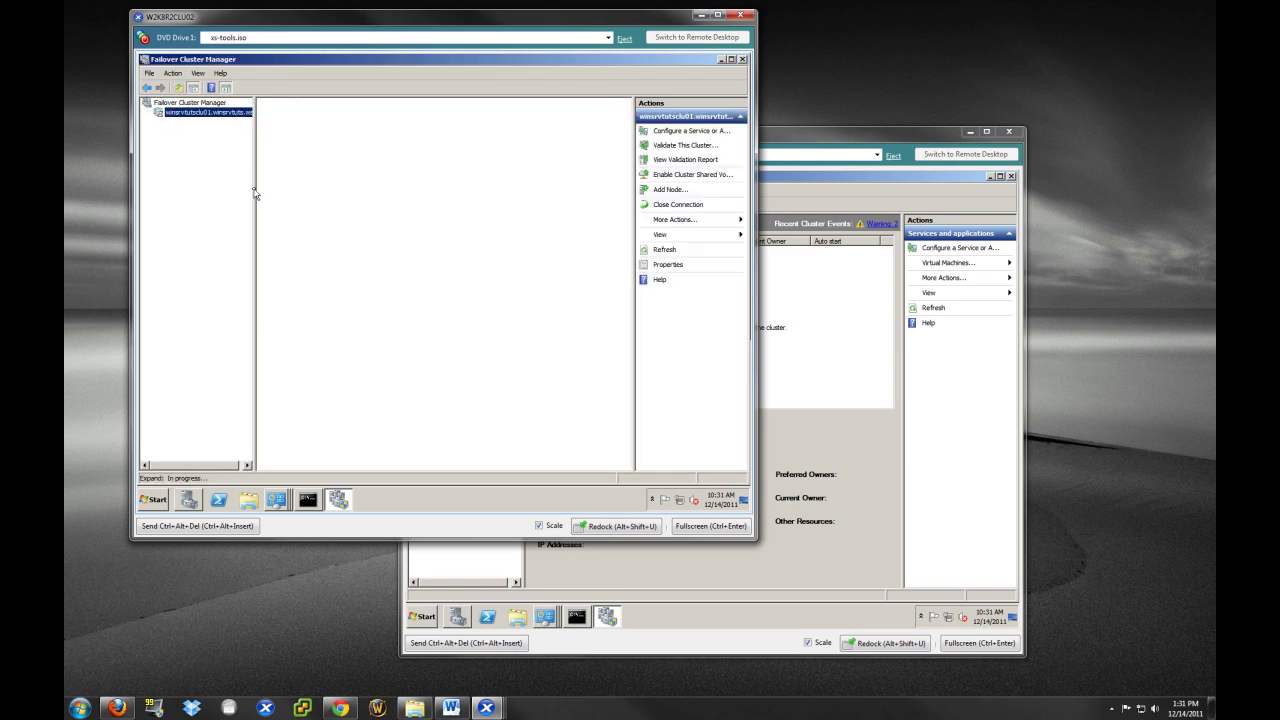
left_click_drag(255, 187, 284, 187)
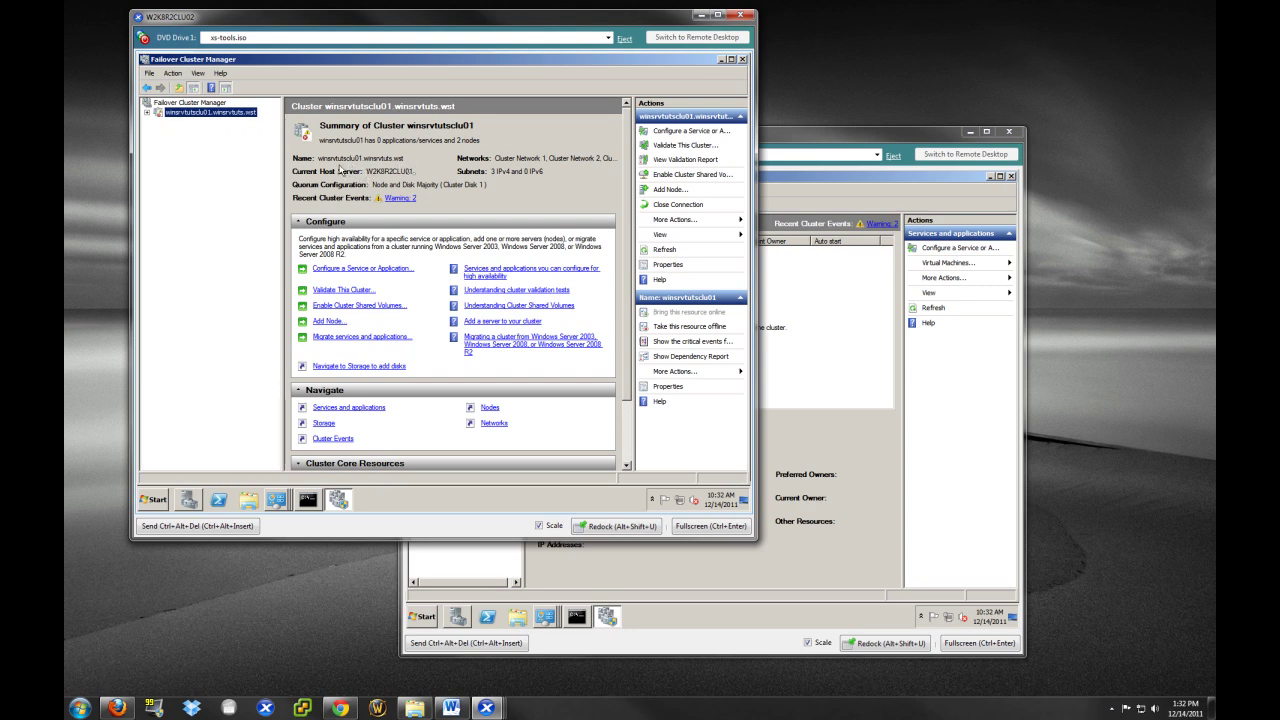
Expand winsrvtutsclu01 on W2K8R2CLU02 and examine its nodes and storage, glancing at the W2K8R2CLU01 console in between
left_click(148, 114)
left_click(185, 131)
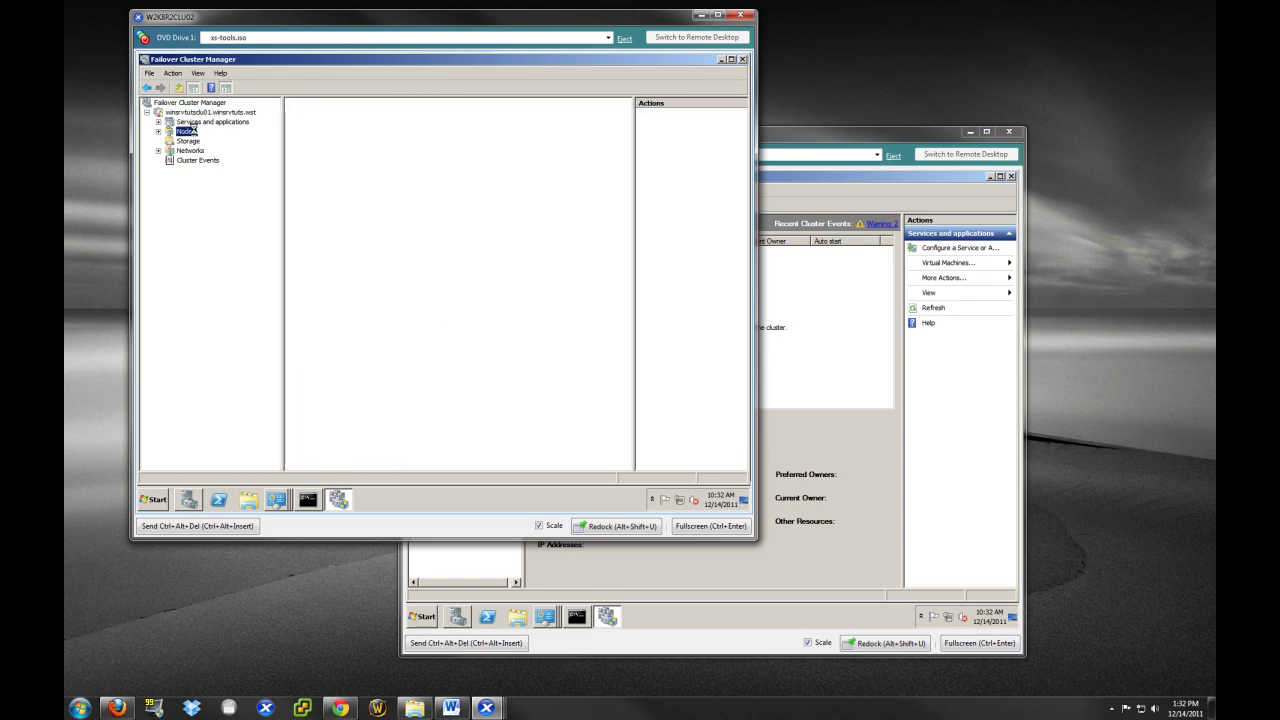
left_click(176, 122)
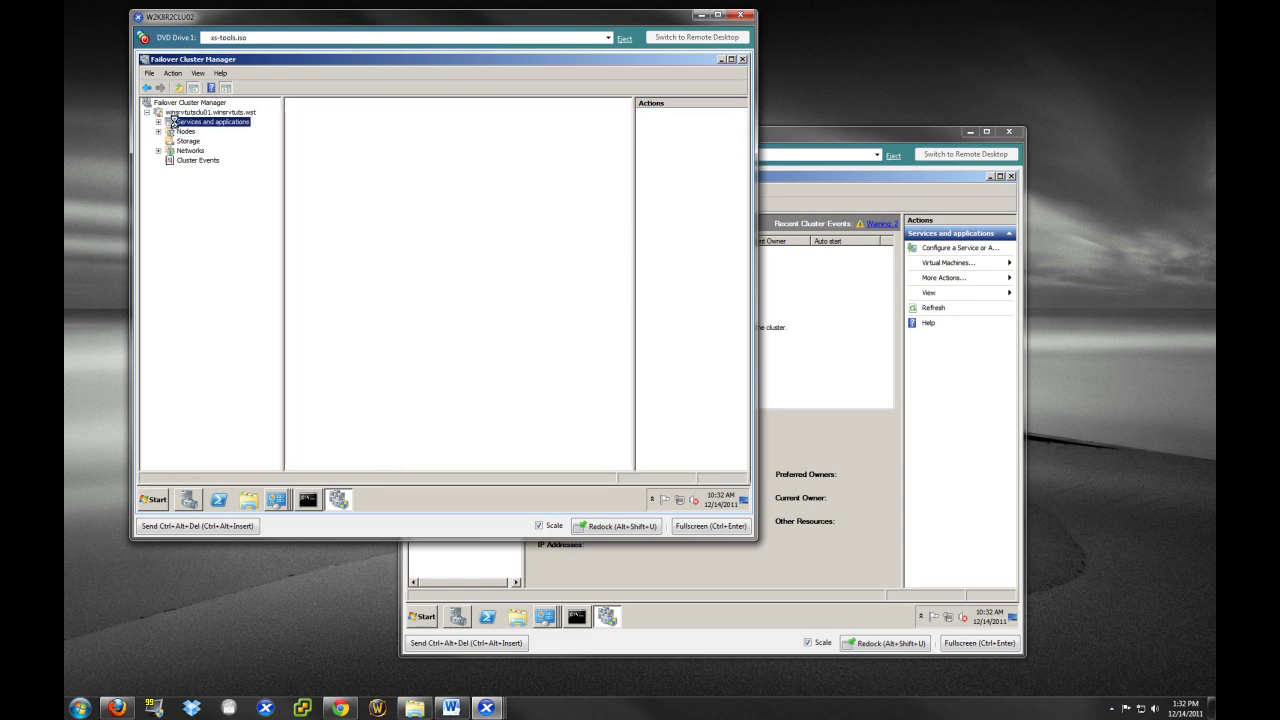
left_click(186, 131)
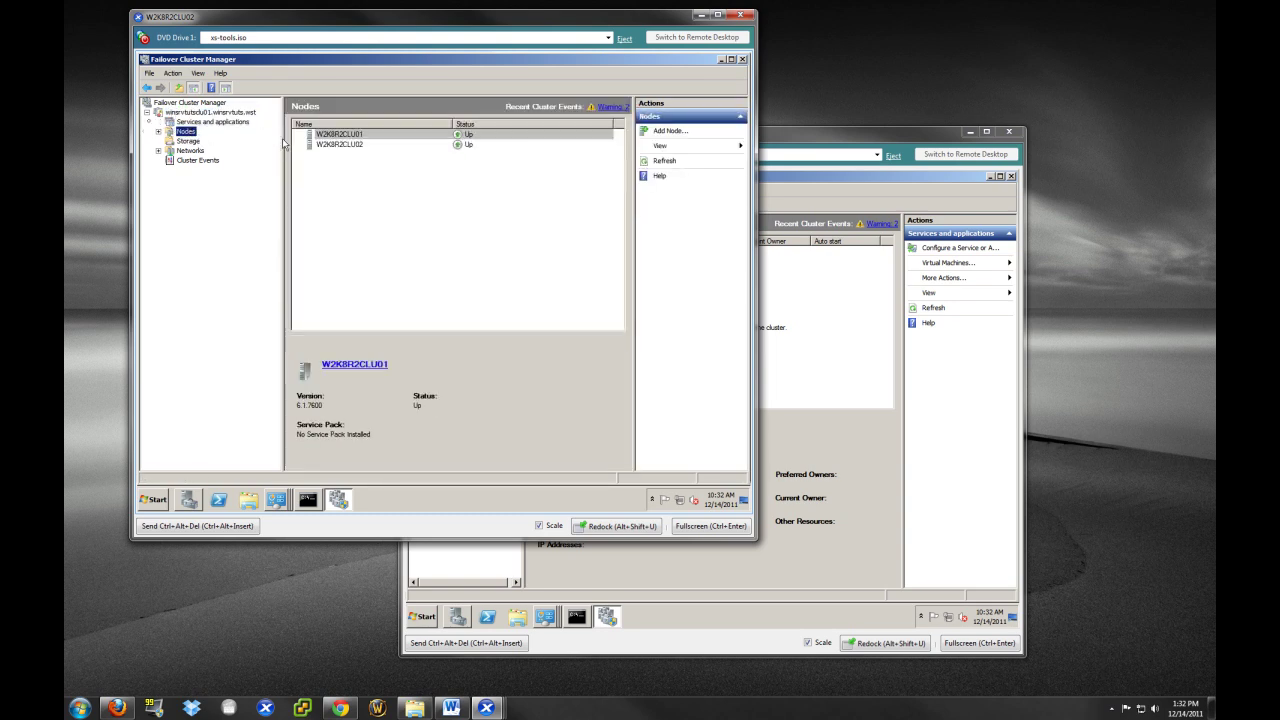
left_click(788, 134)
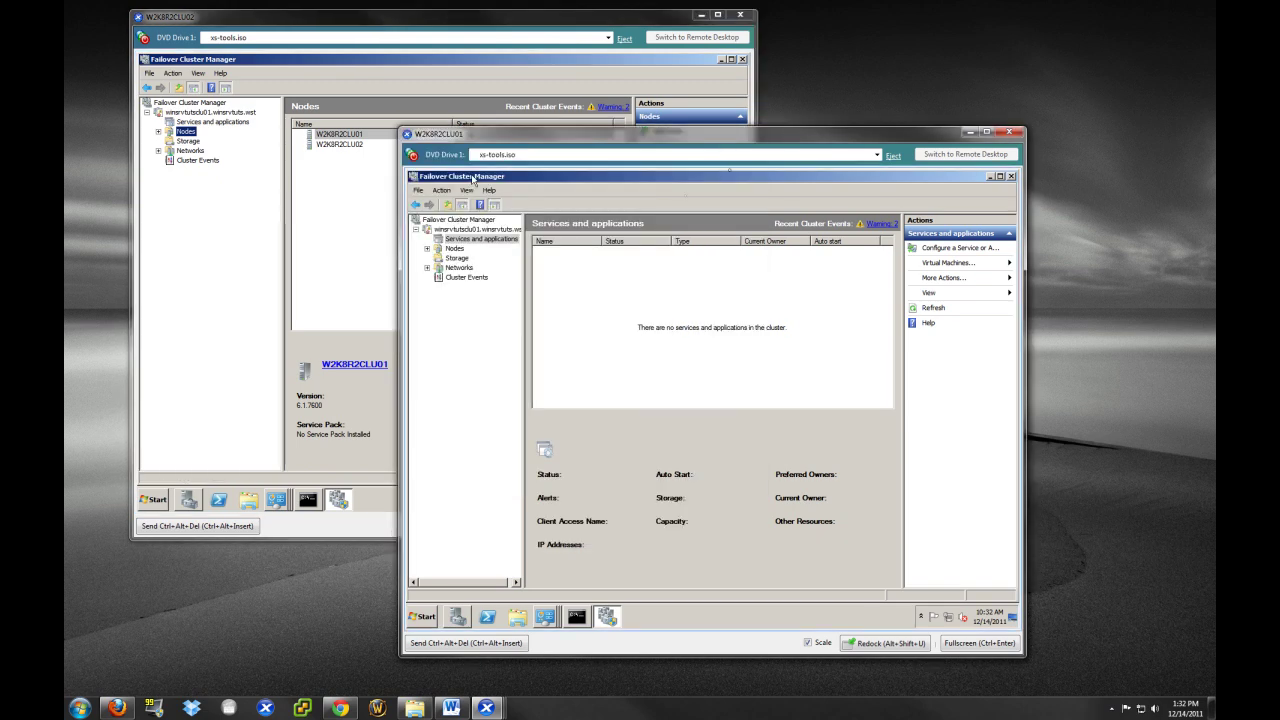
left_click(219, 224)
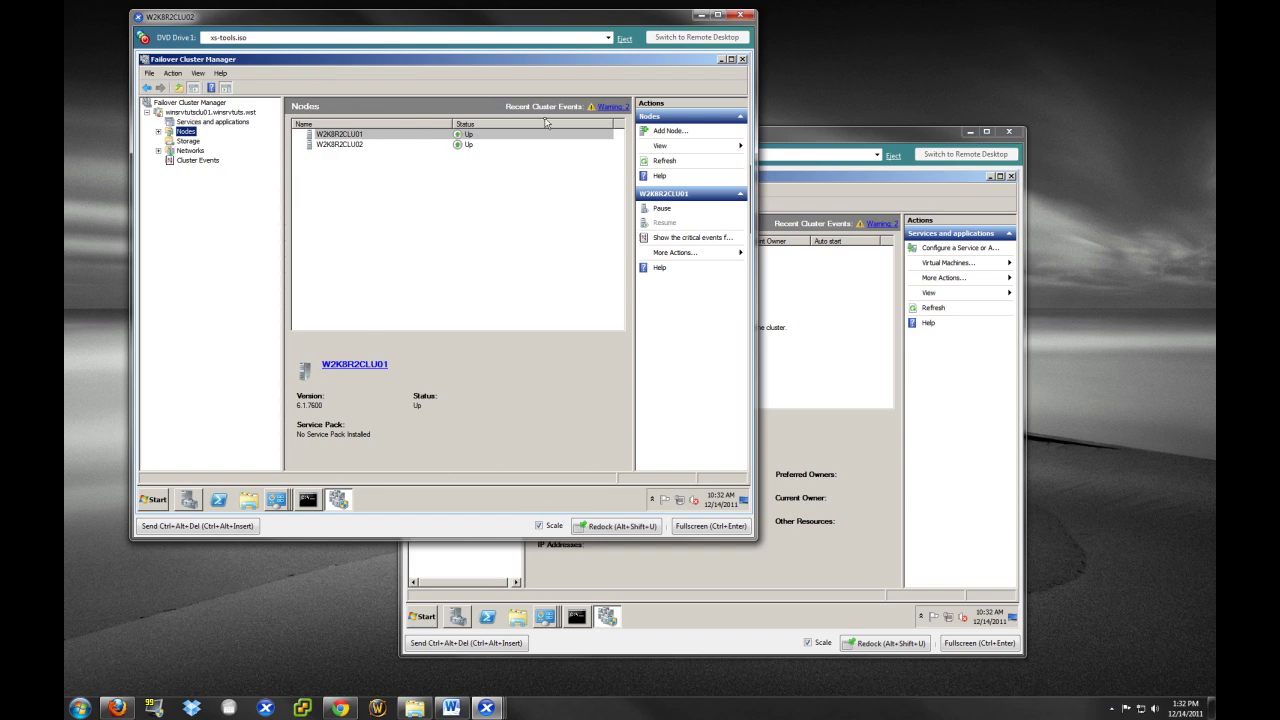
left_click(374, 136)
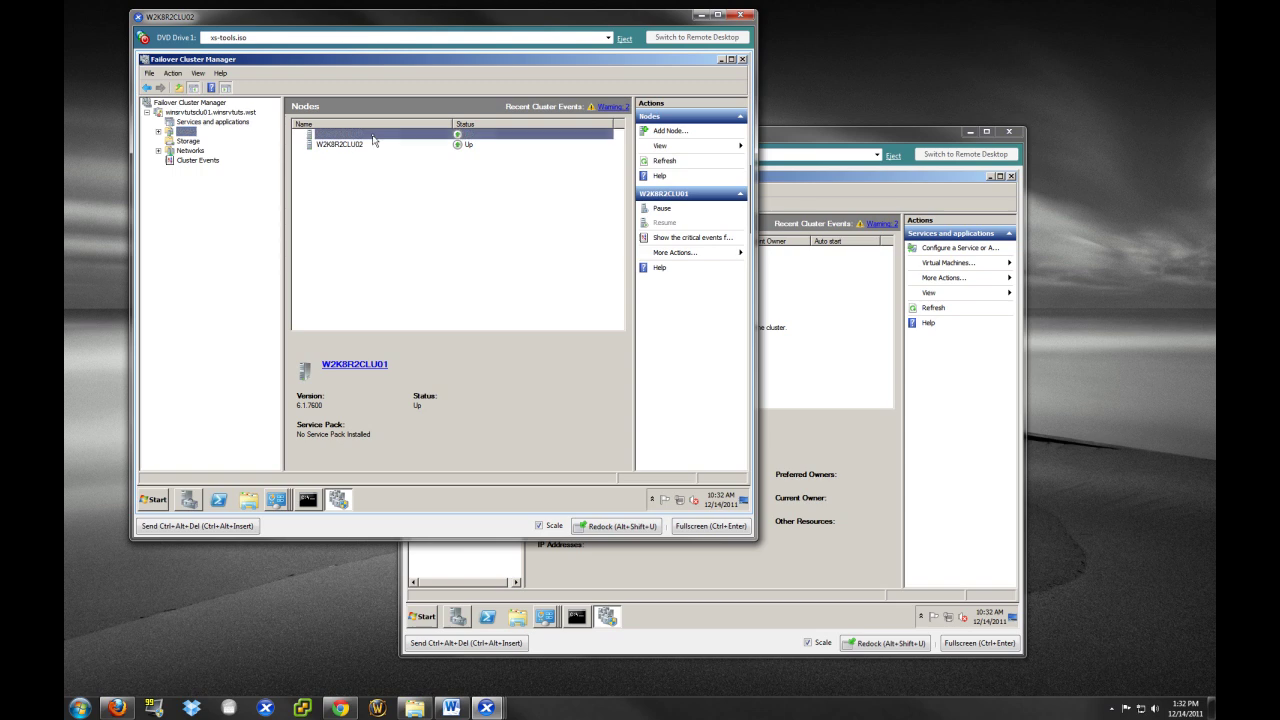
left_click(366, 146)
left_click(369, 136)
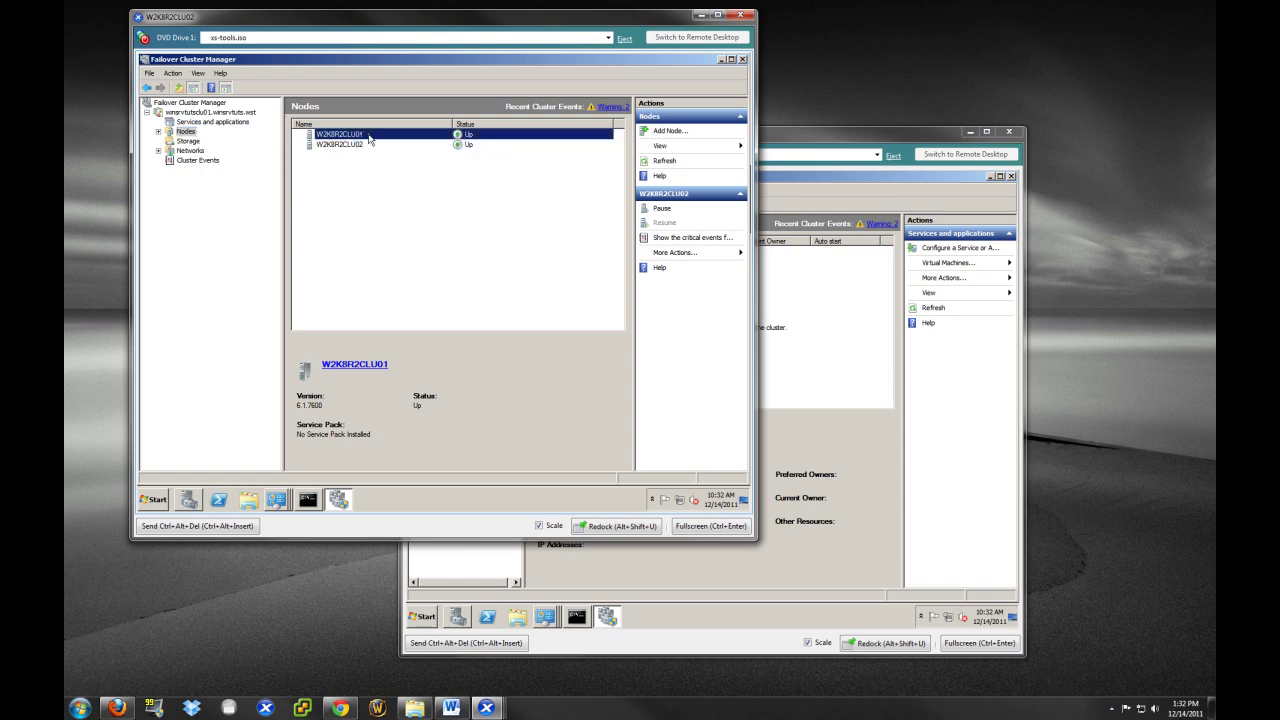
left_click(199, 144)
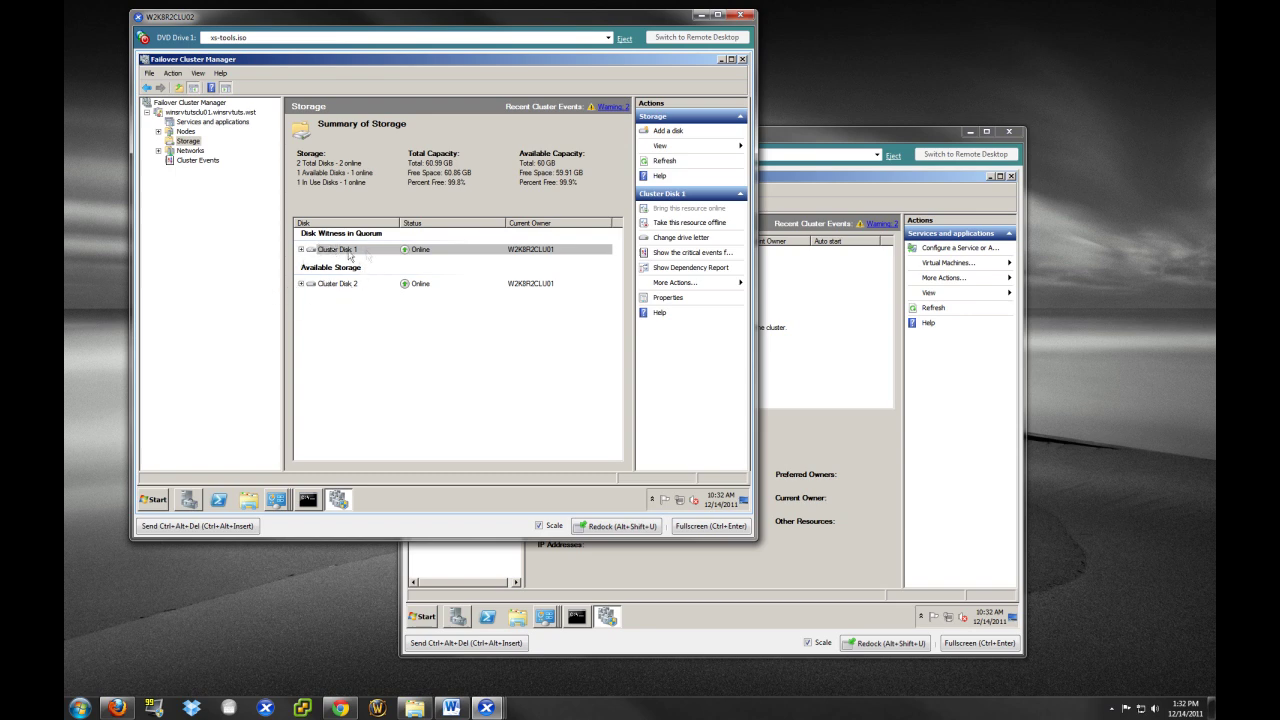
Switch to the W2K8R2CLU01 console, expand Nodes and Networks, and examine each network's cluster use and the Cluster Network 1 summary
left_click(799, 178)
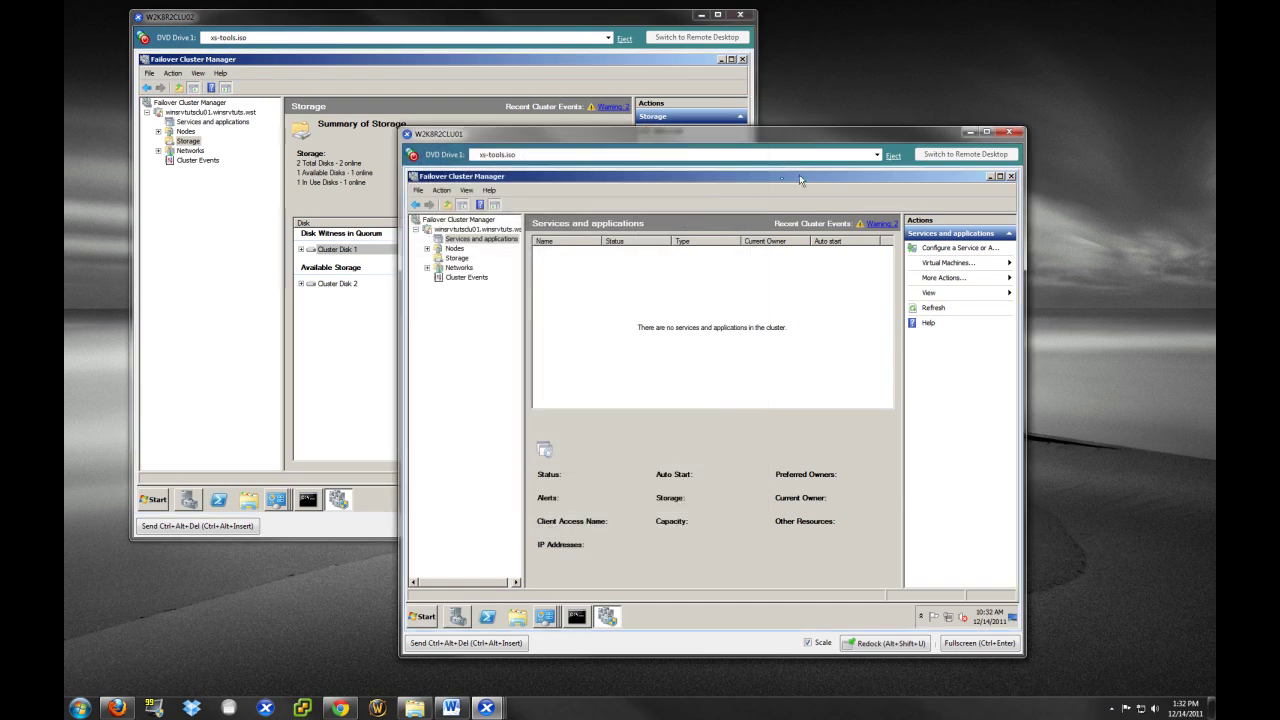
left_click(428, 249)
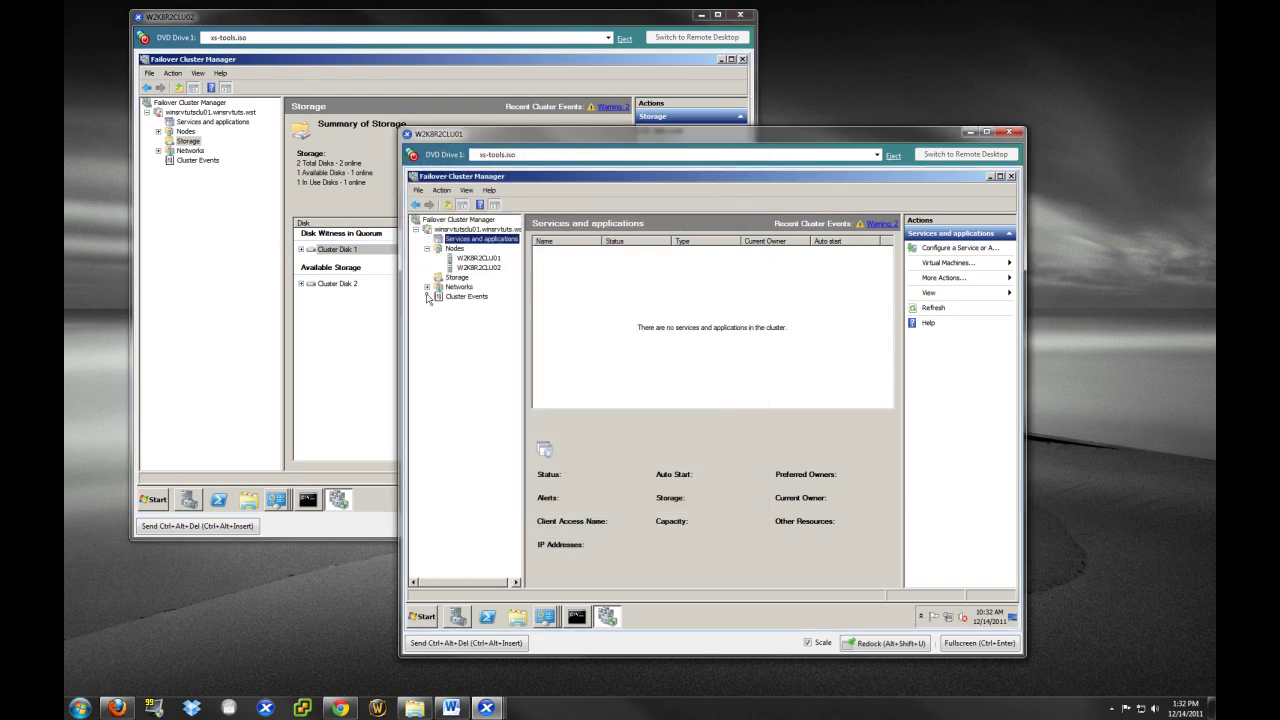
left_click(428, 287)
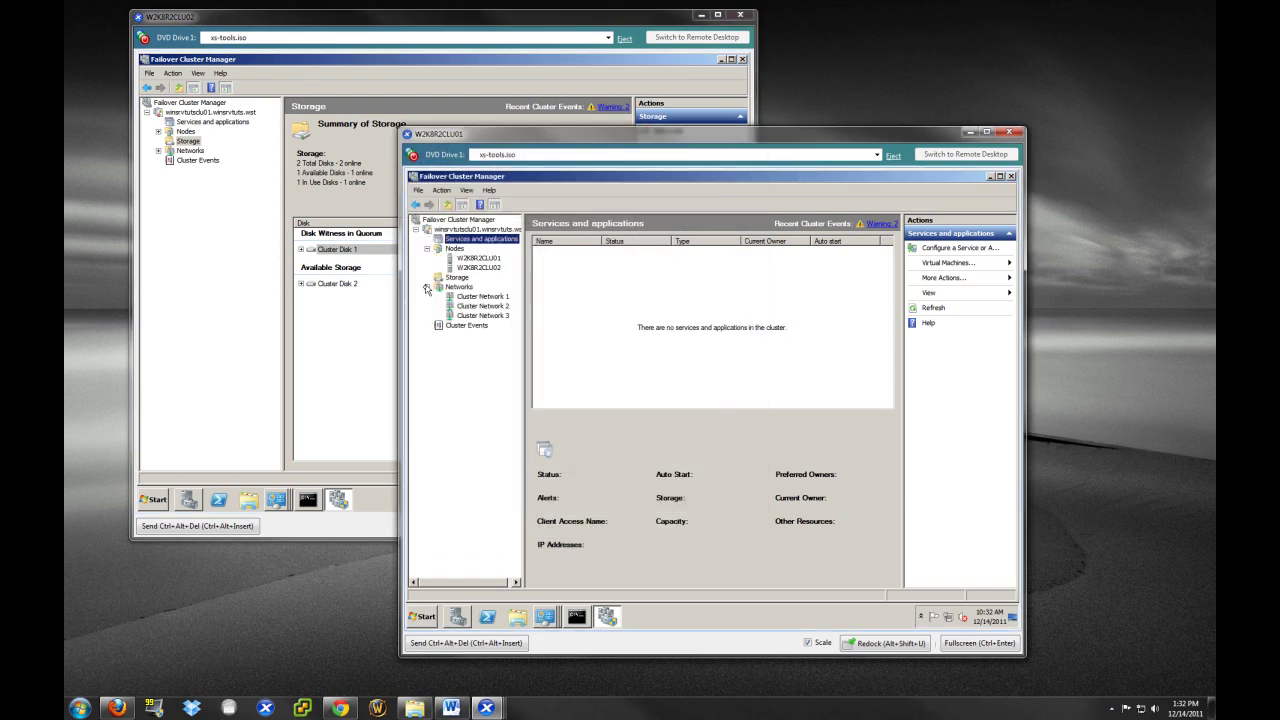
left_click(488, 298)
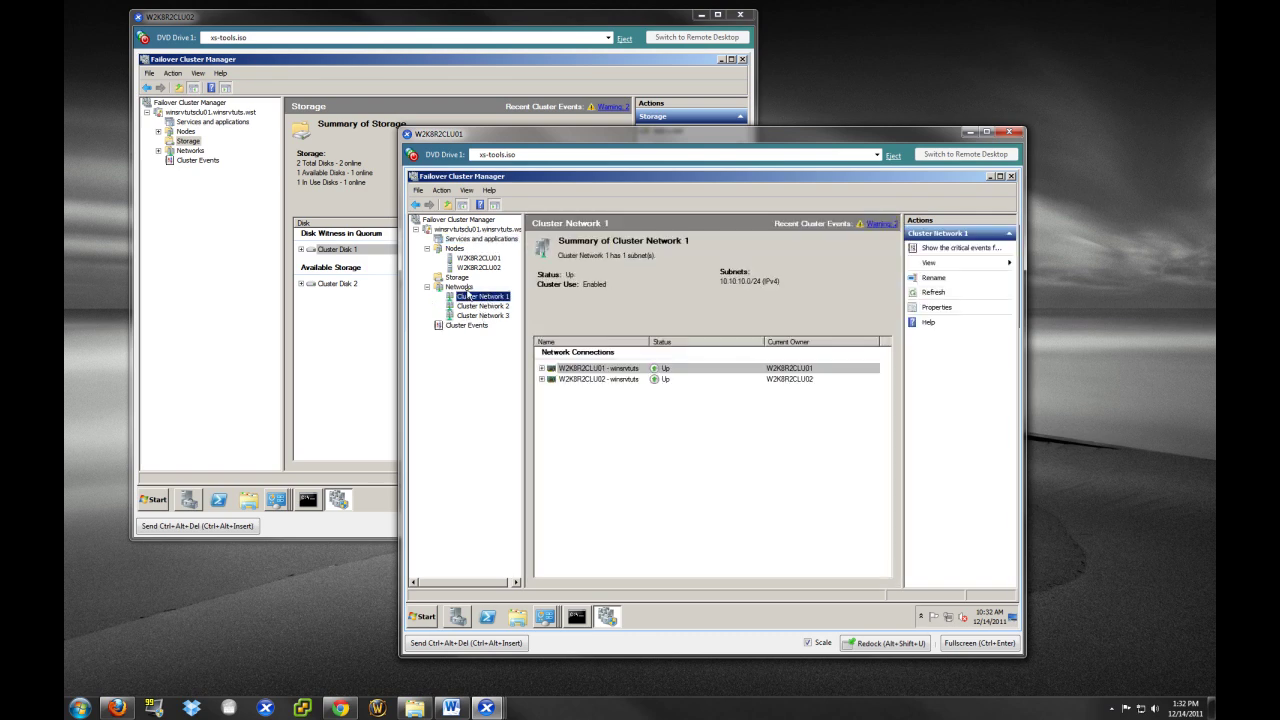
left_click(460, 287)
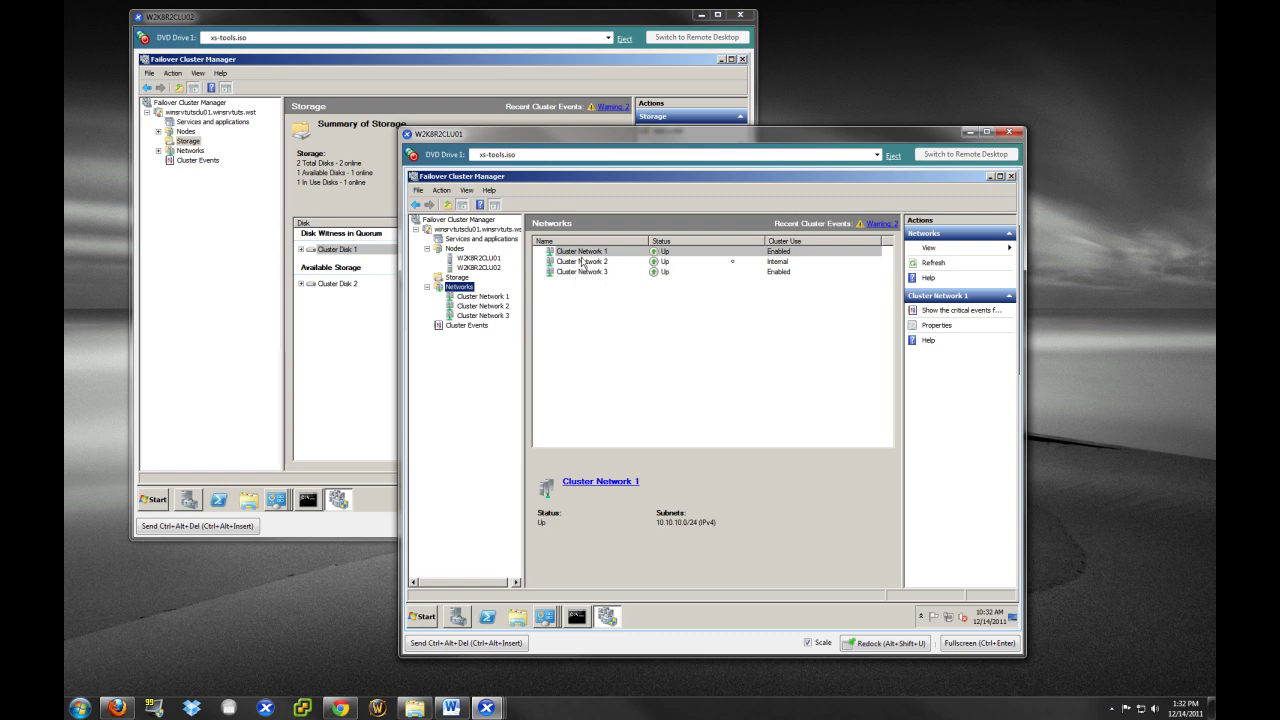
left_click(782, 273)
left_click(785, 252)
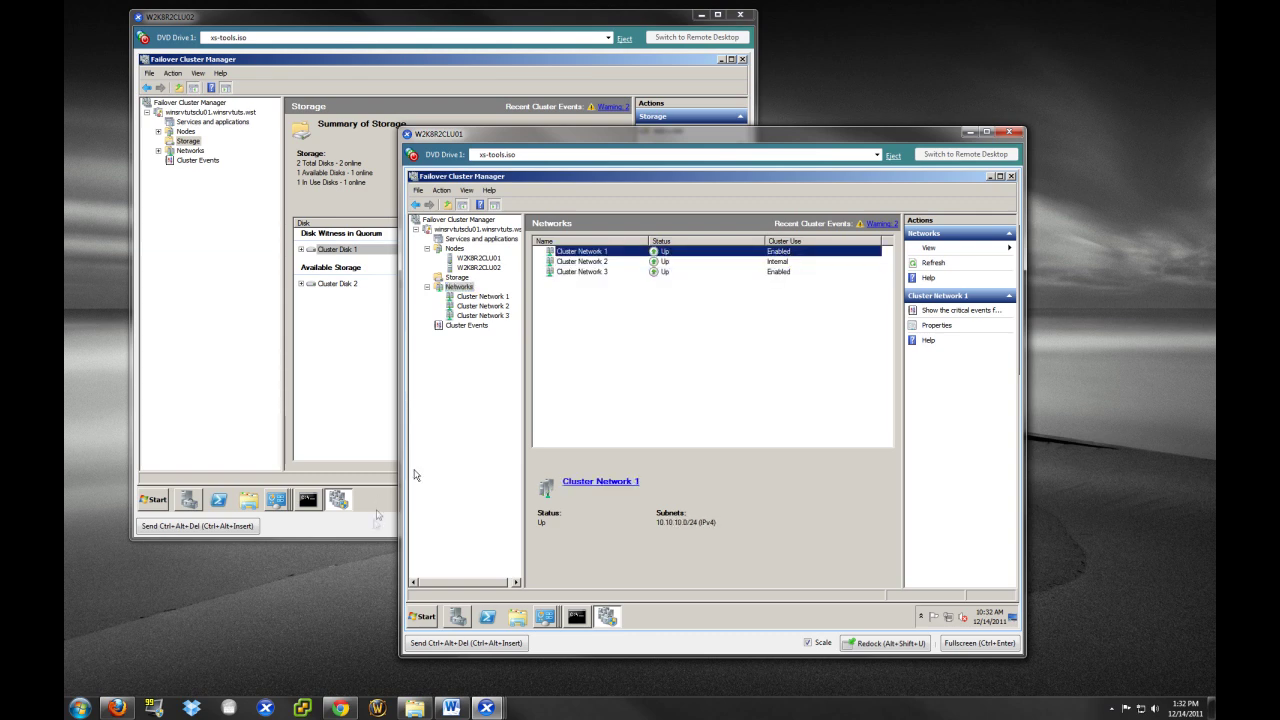
left_click(317, 587)
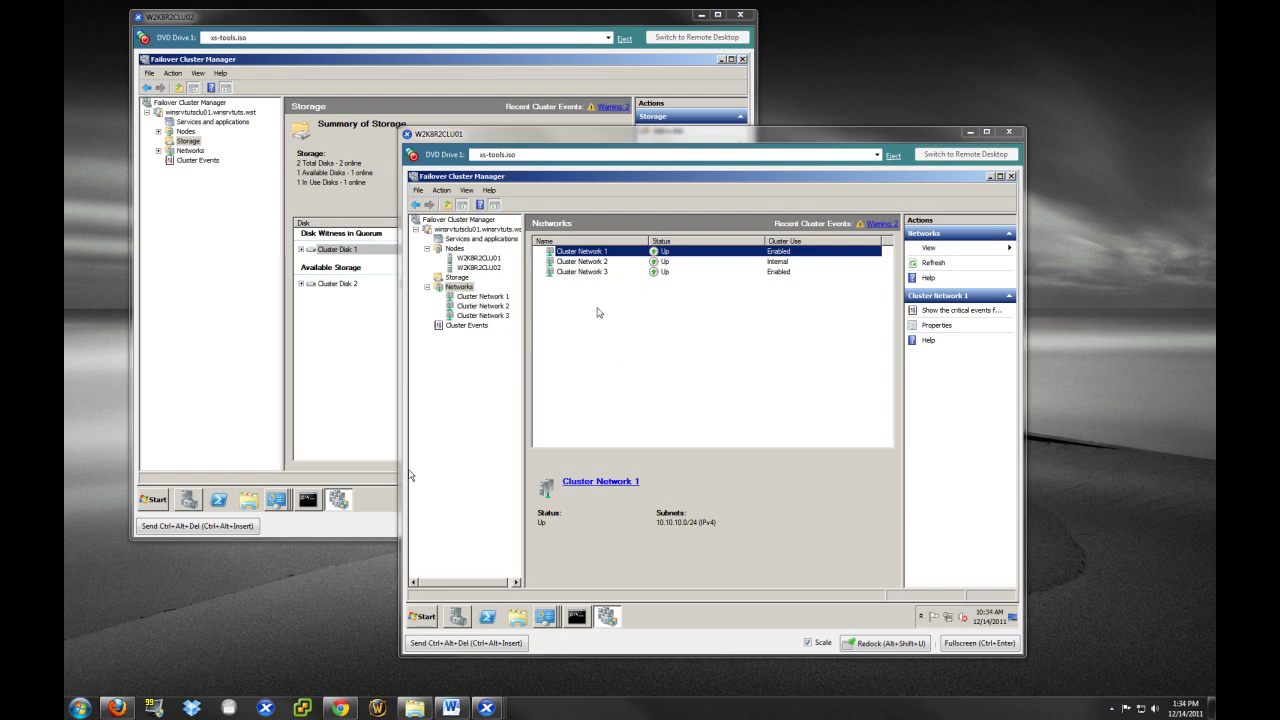
left_click(484, 298)
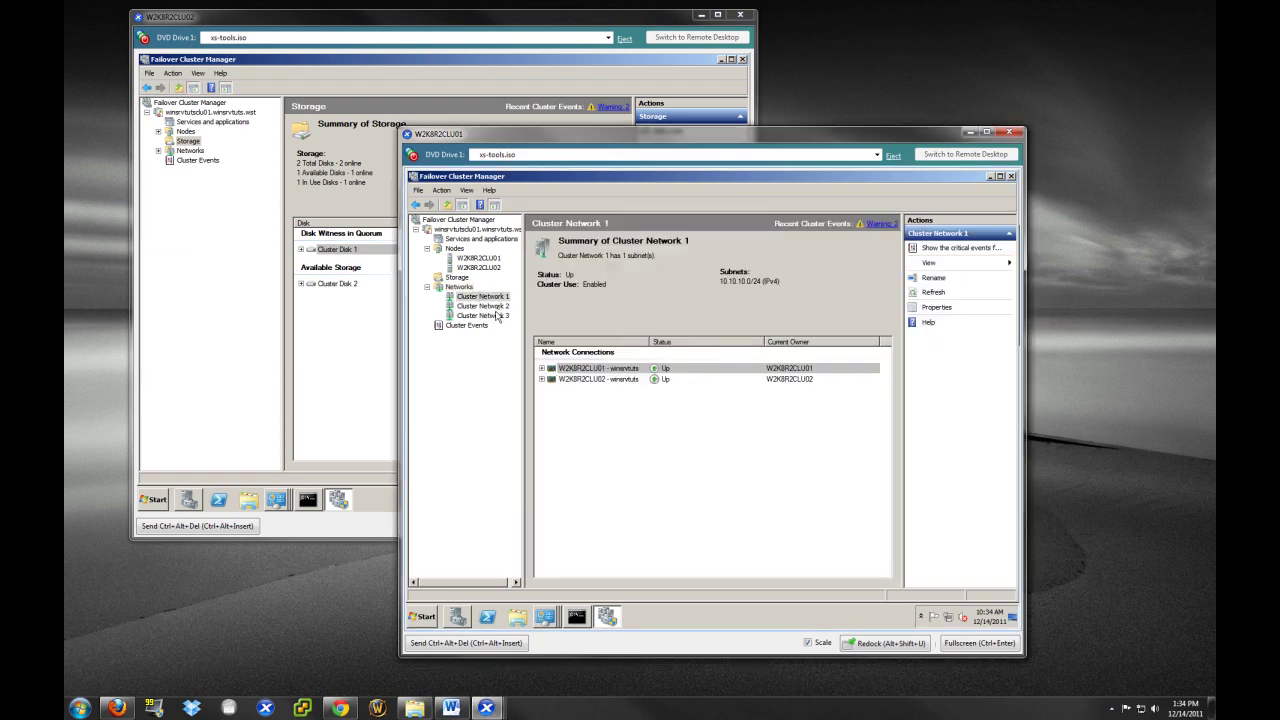
Examine Cluster Networks 3 and 1, and review the heartbeat, iSCSI and winsrvtuts adapters in Windows Network Connections using the Details view
left_click(497, 315)
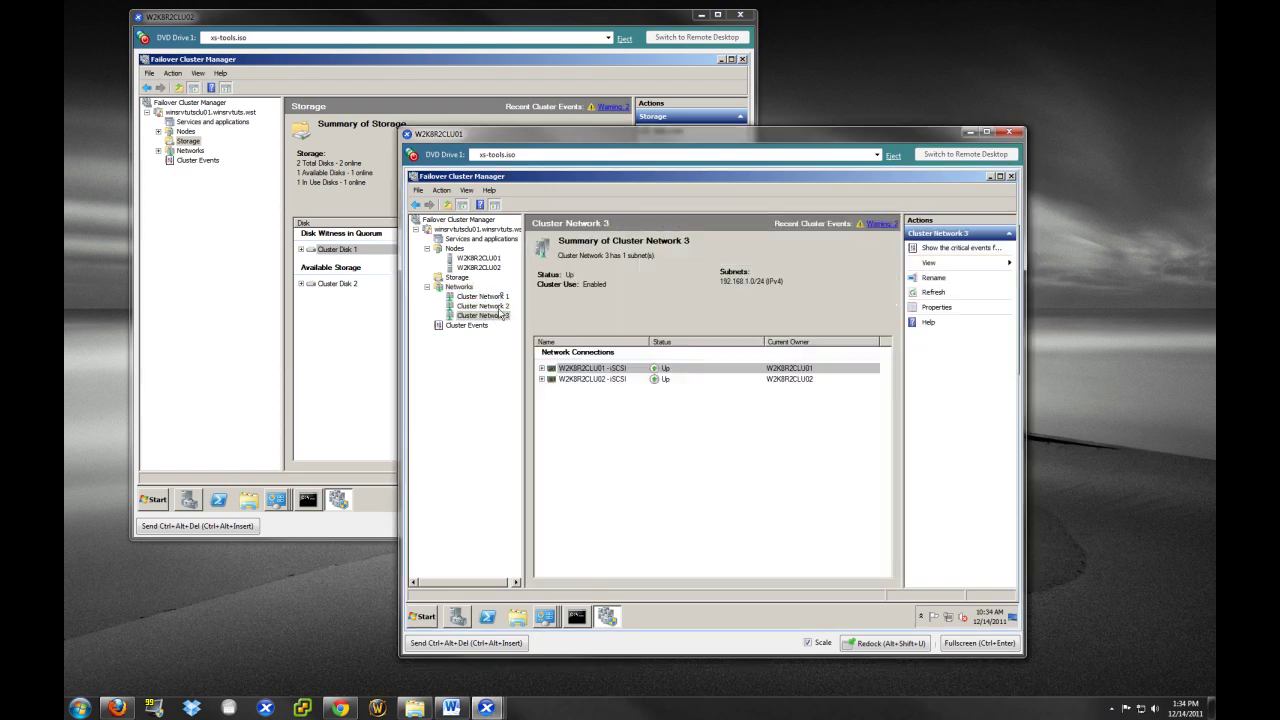
left_click(484, 297)
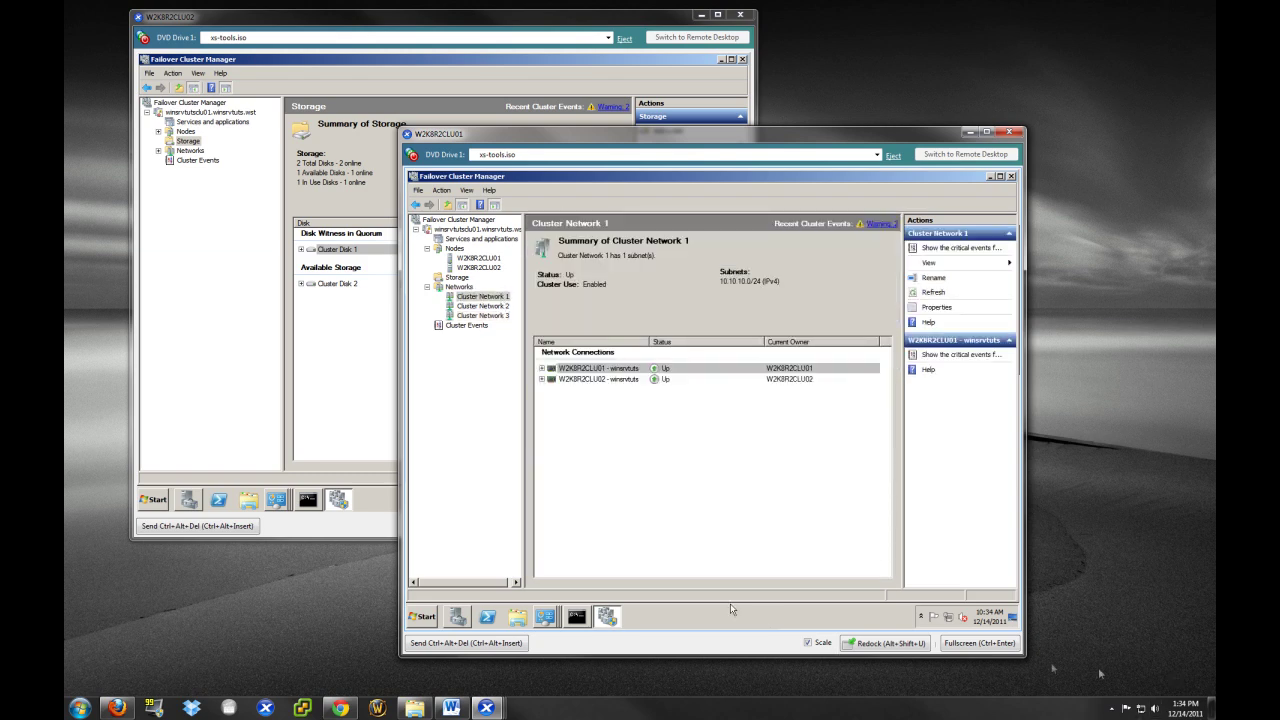
left_click(950, 619)
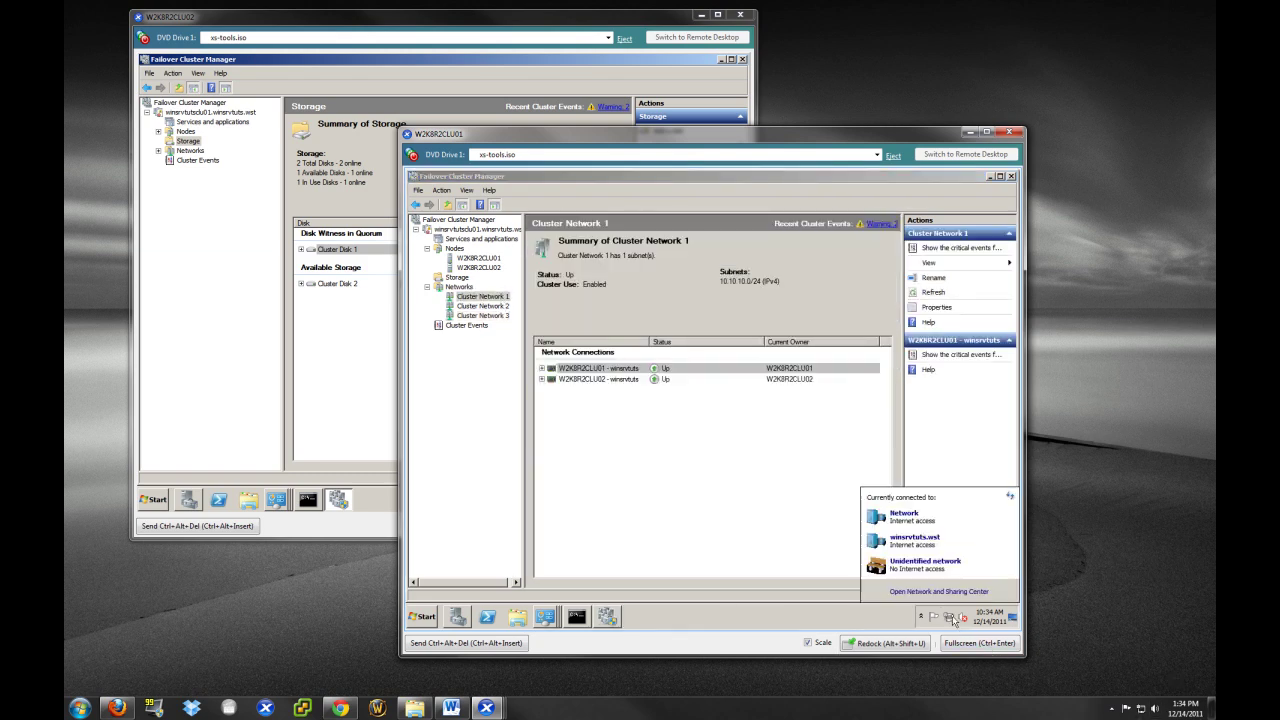
left_click(940, 592)
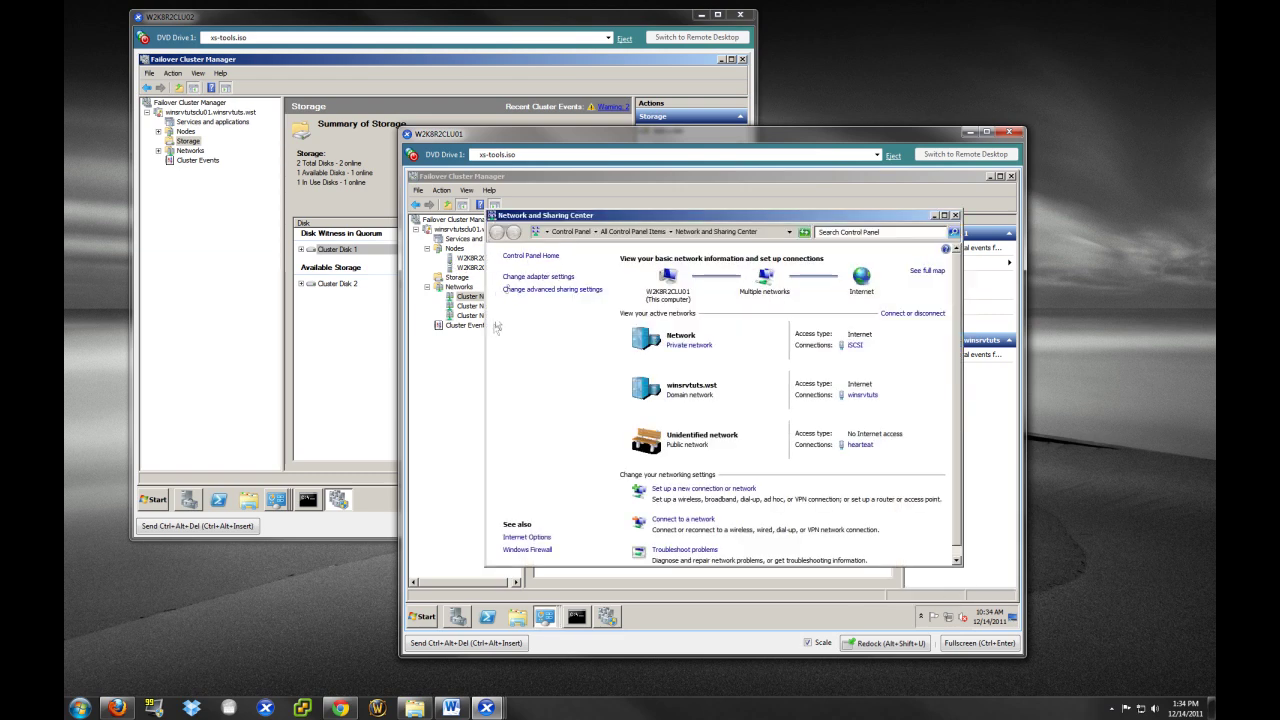
left_click(538, 276)
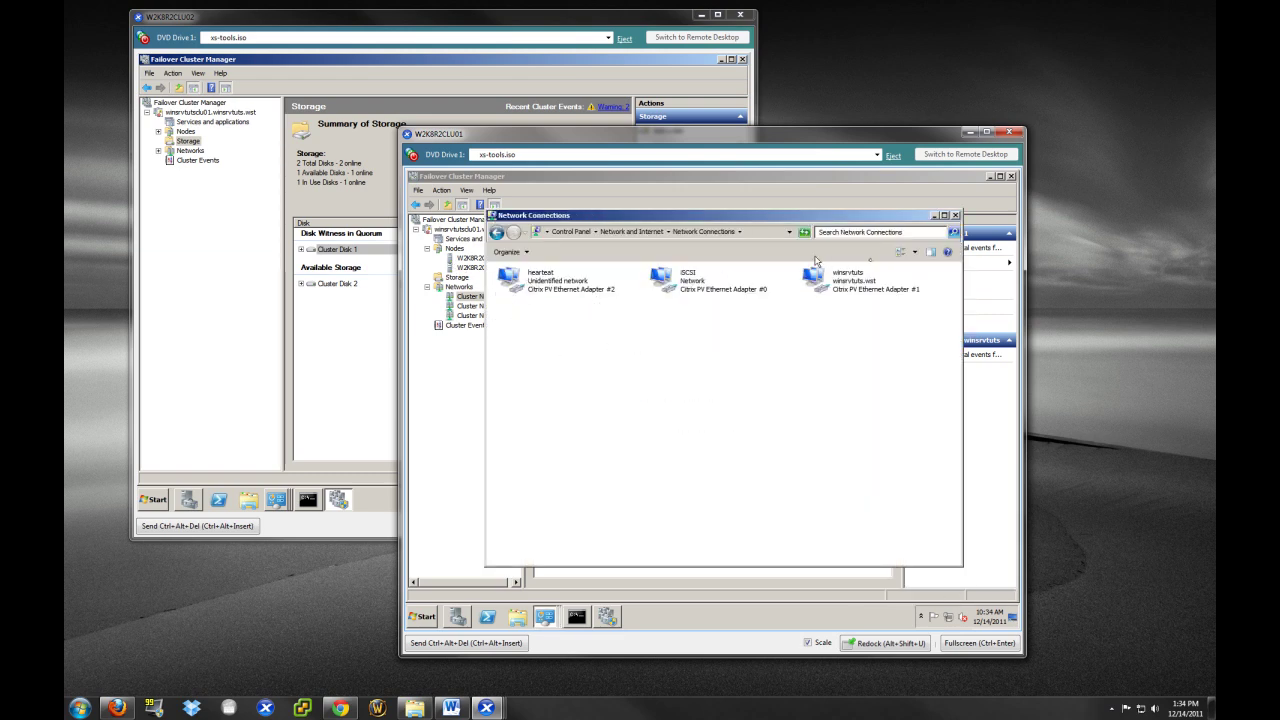
left_click(914, 251)
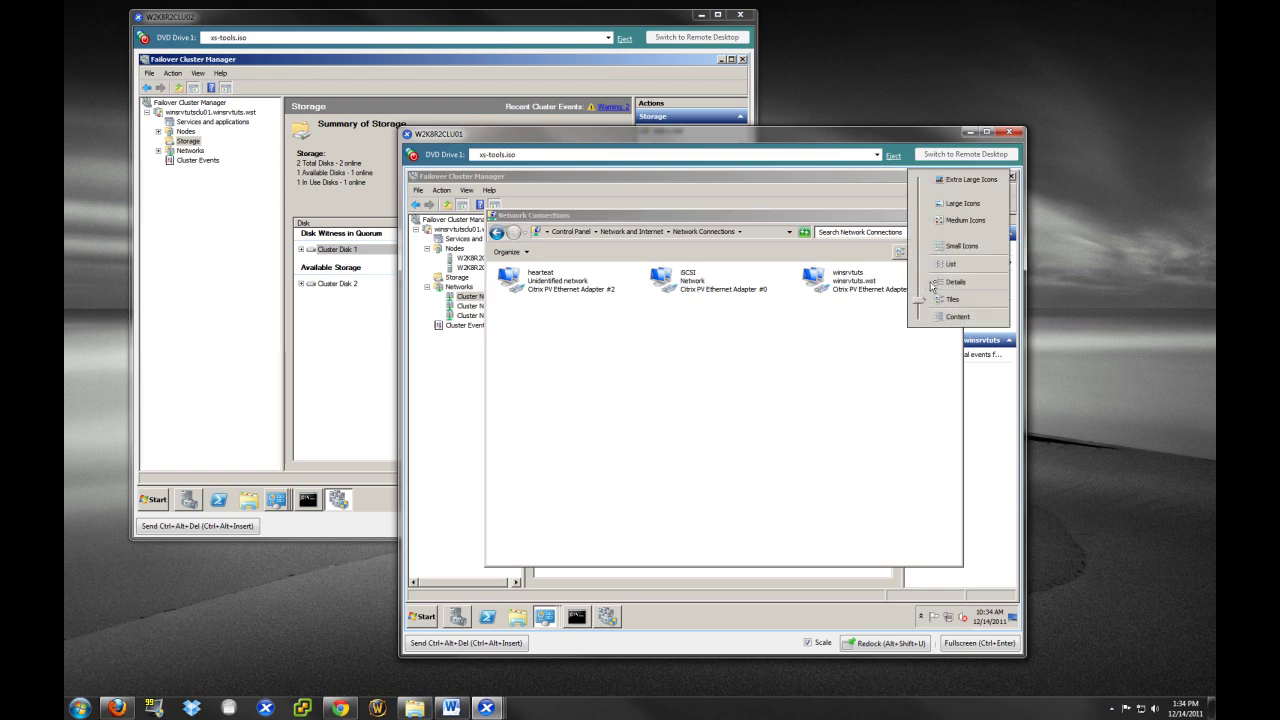
left_click(933, 284)
left_click(541, 288)
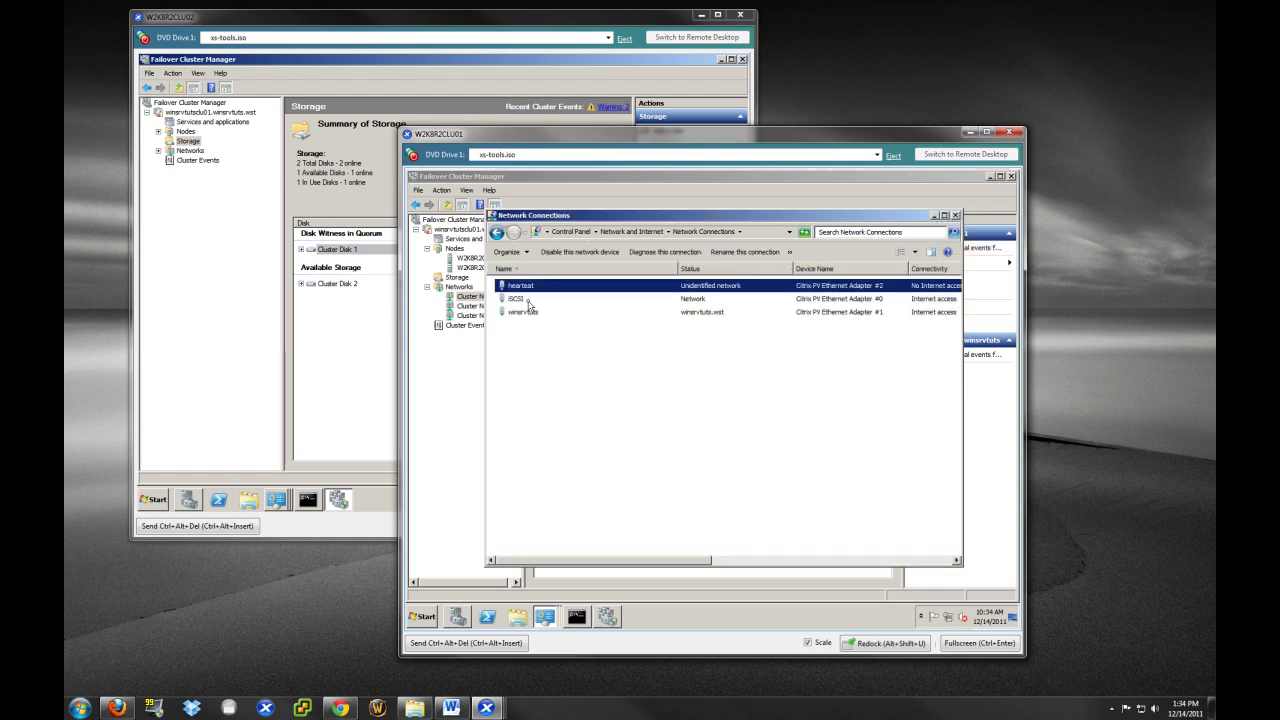
left_click(524, 299)
left_click(524, 312)
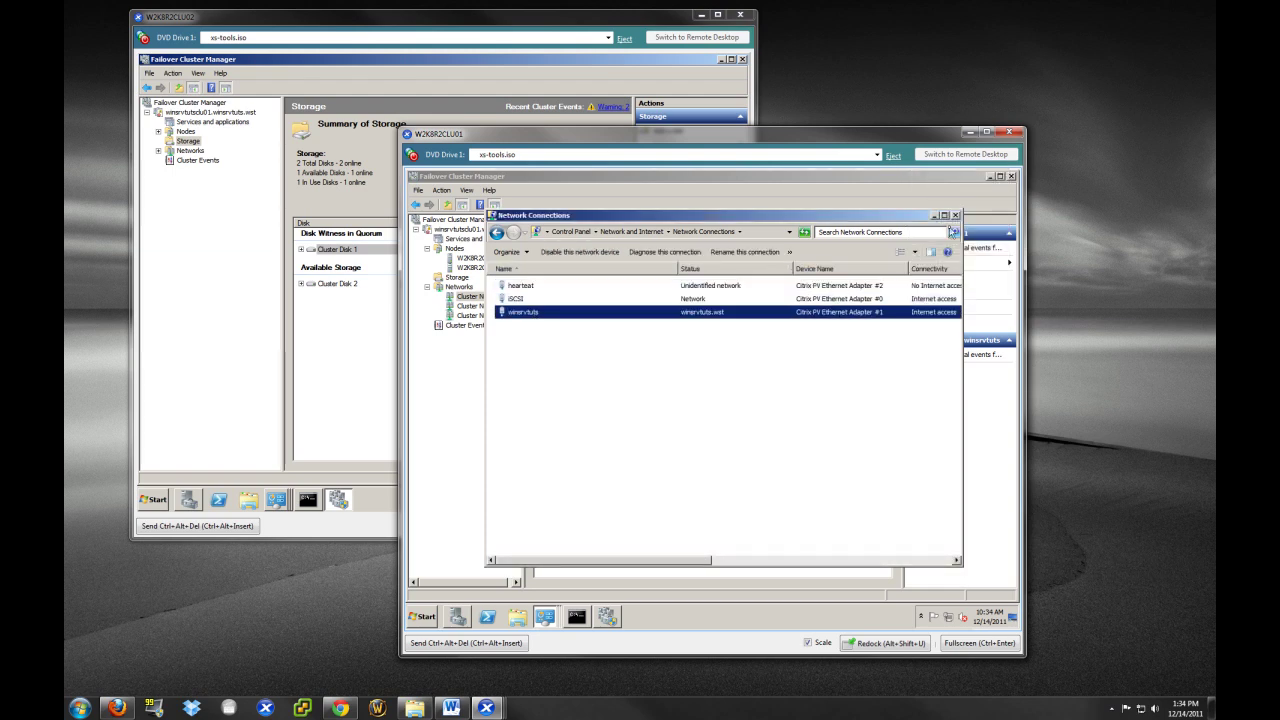
left_click(935, 216)
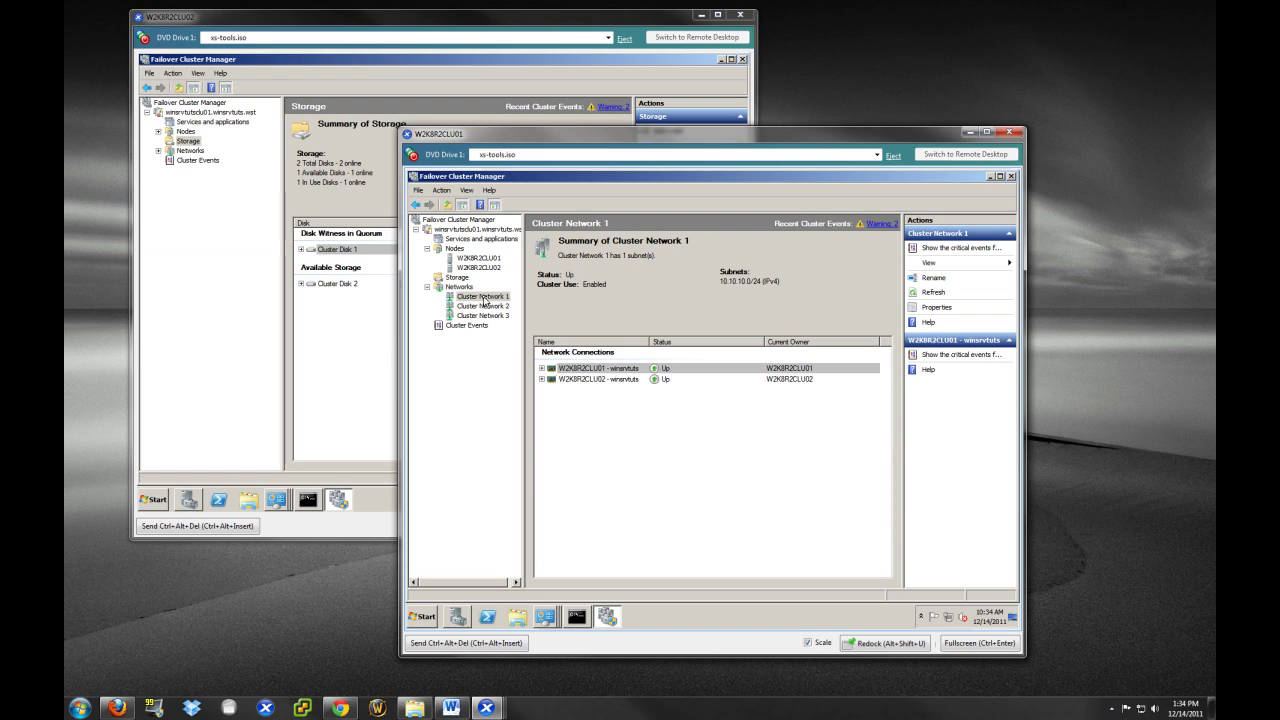
Rename Cluster Network 1 as winsrvtuts to match its network connections
left_click(484, 298)
left_click(716, 302)
right_click(485, 299)
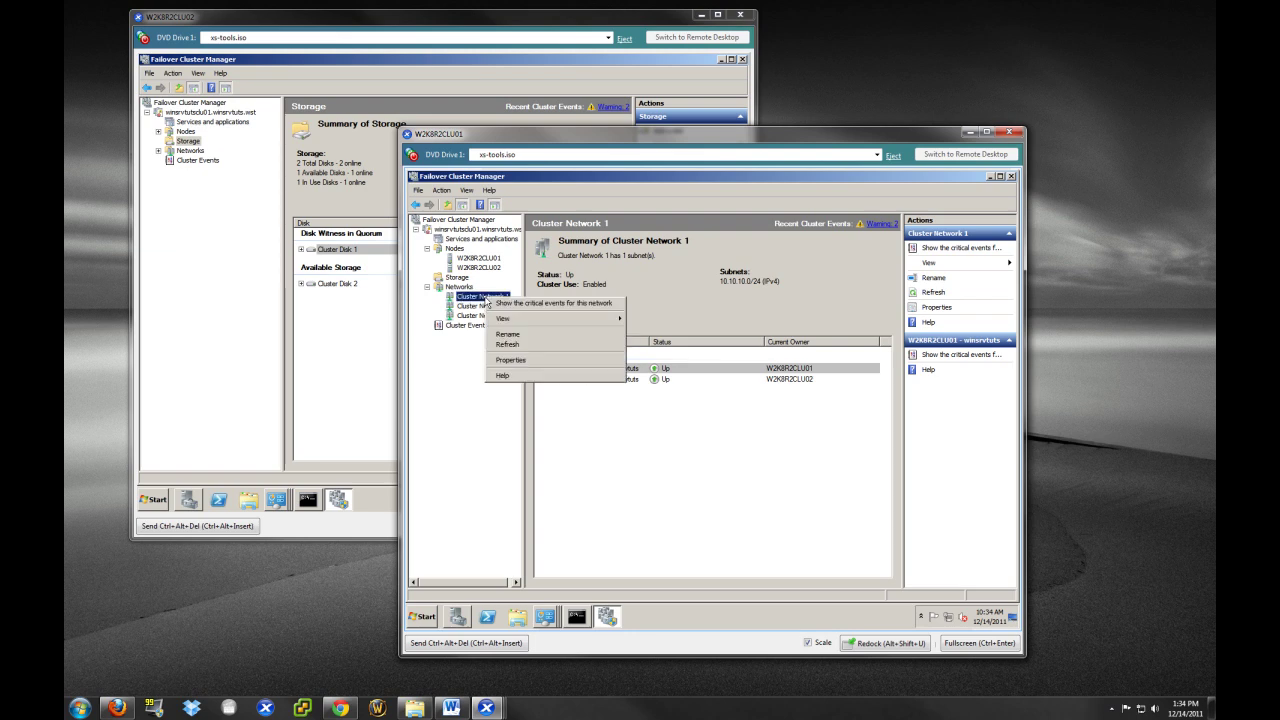
left_click(521, 337)
type("winsrv")
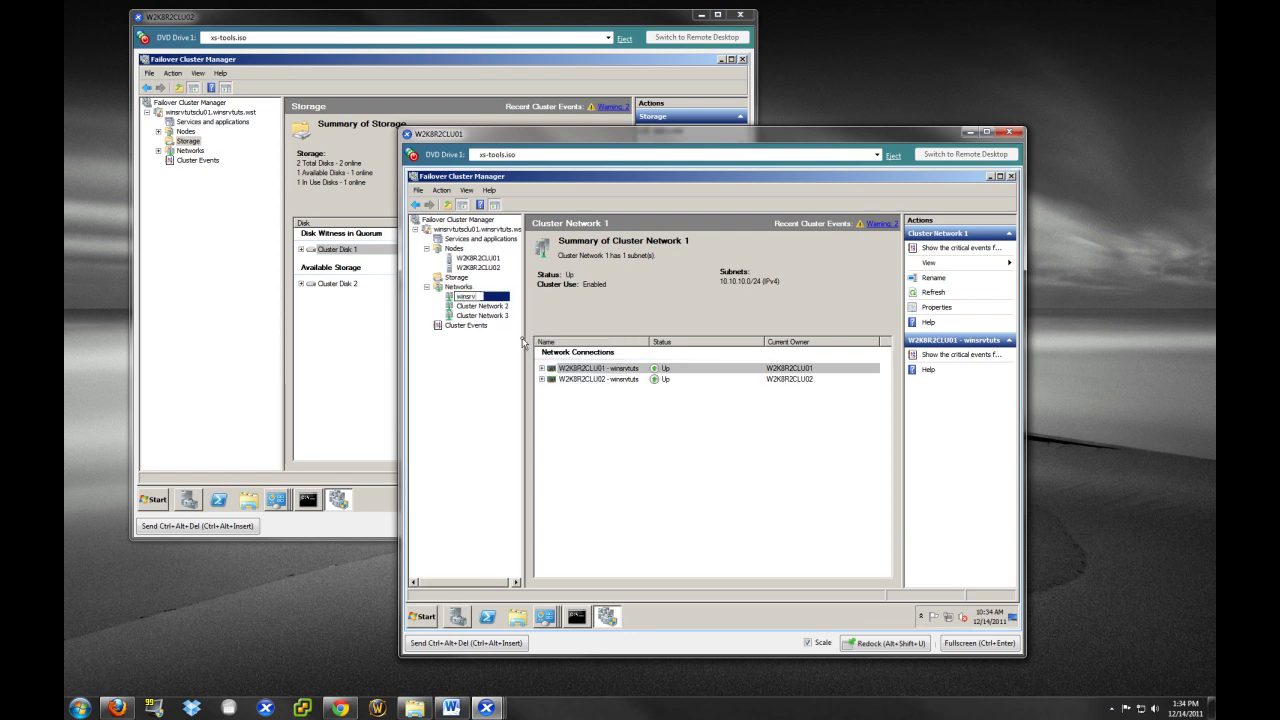
type("tuts")
key("Return")
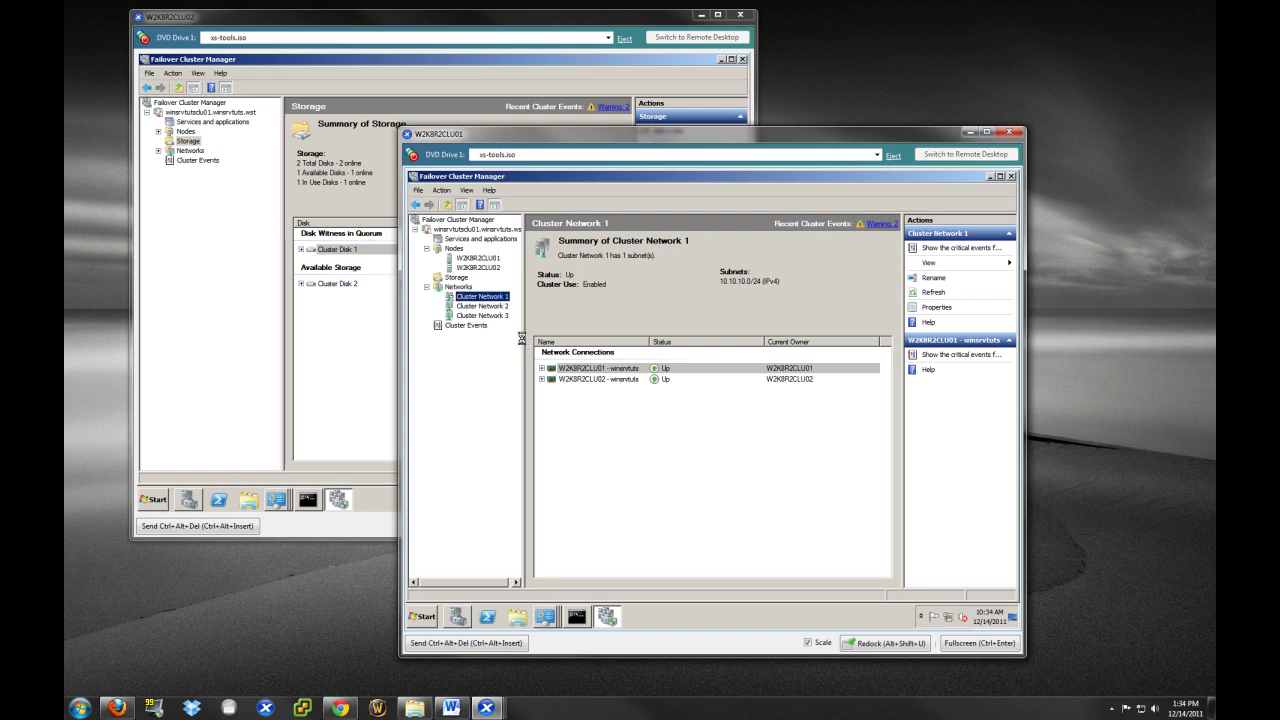
Rename Cluster Network 2, the internal 10.10.11.0/24 network, as heartbeat
left_click(482, 305)
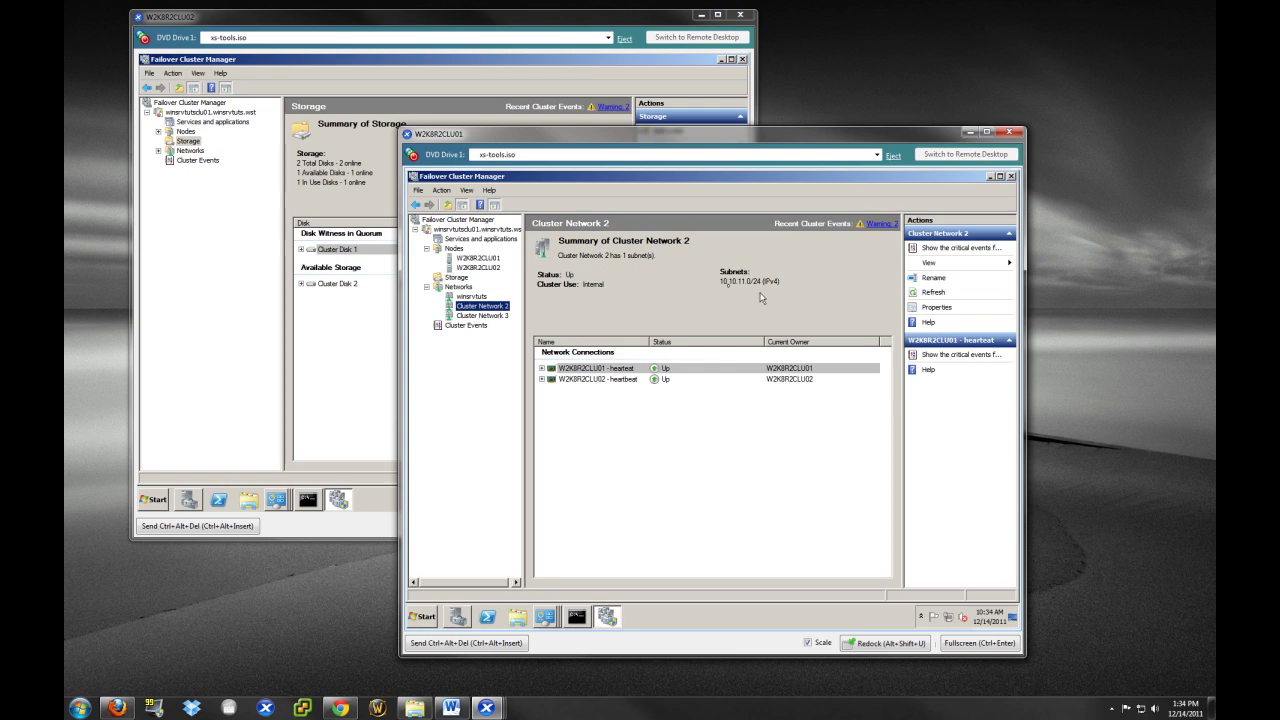
right_click(483, 308)
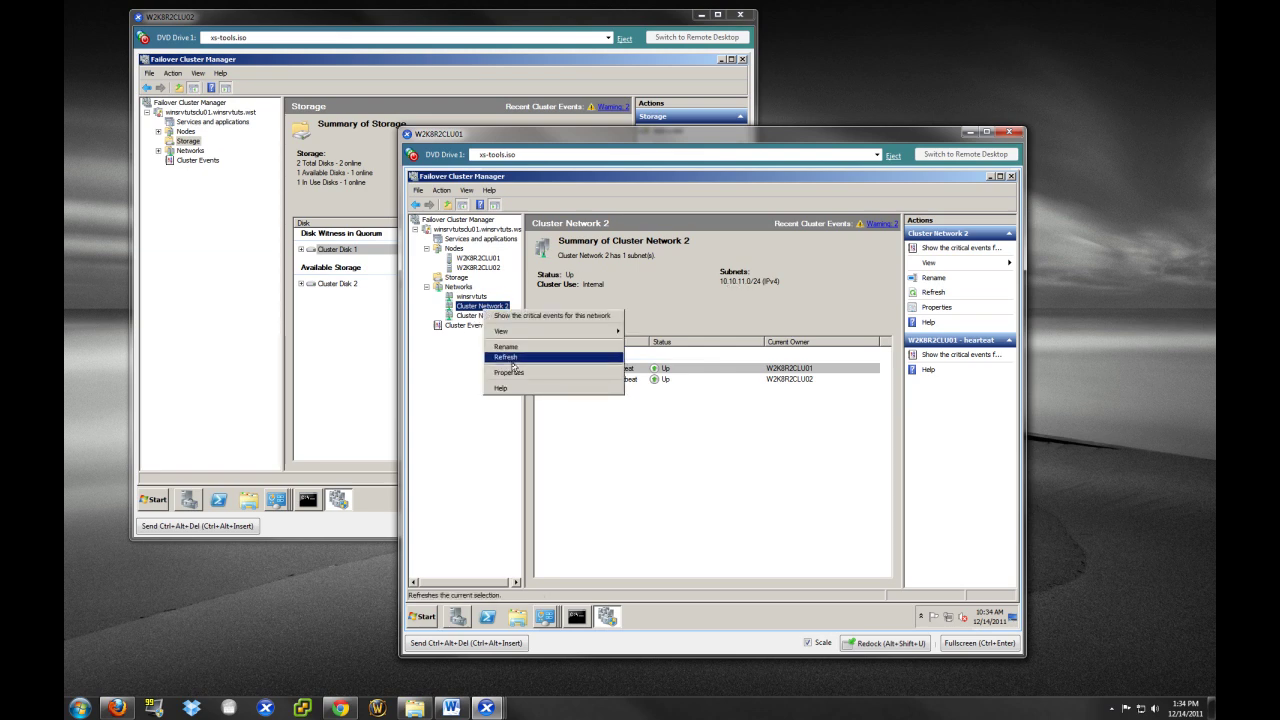
left_click(518, 347)
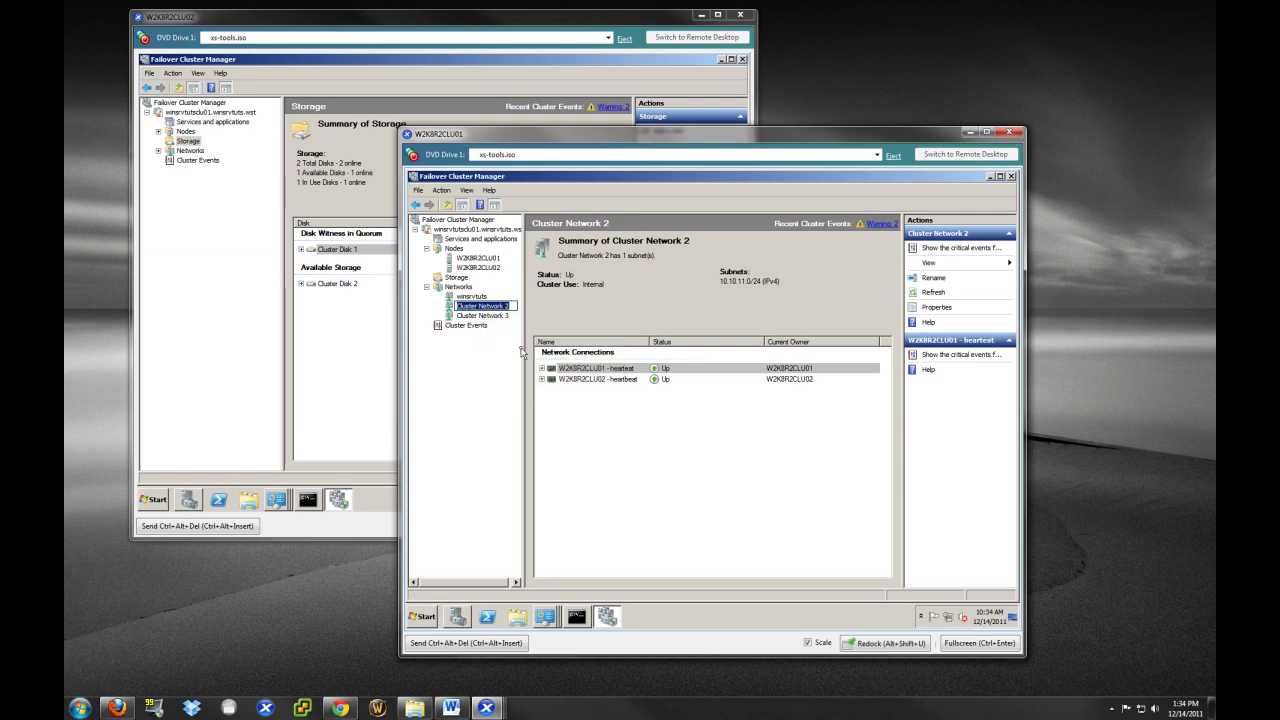
type("heartbeat")
key("Return")
Refresh Cluster Network 3 on the 192.168.1.0/24 subnet and rename it as iSCSI
left_click(505, 316)
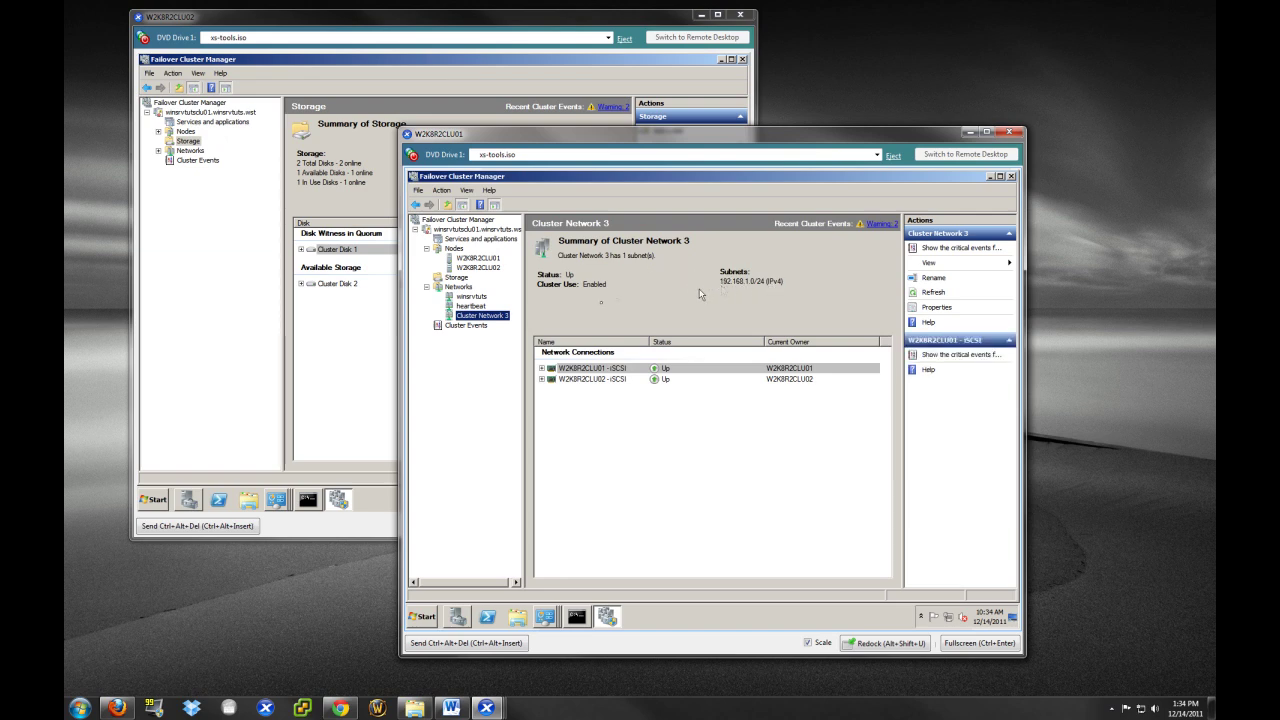
right_click(489, 318)
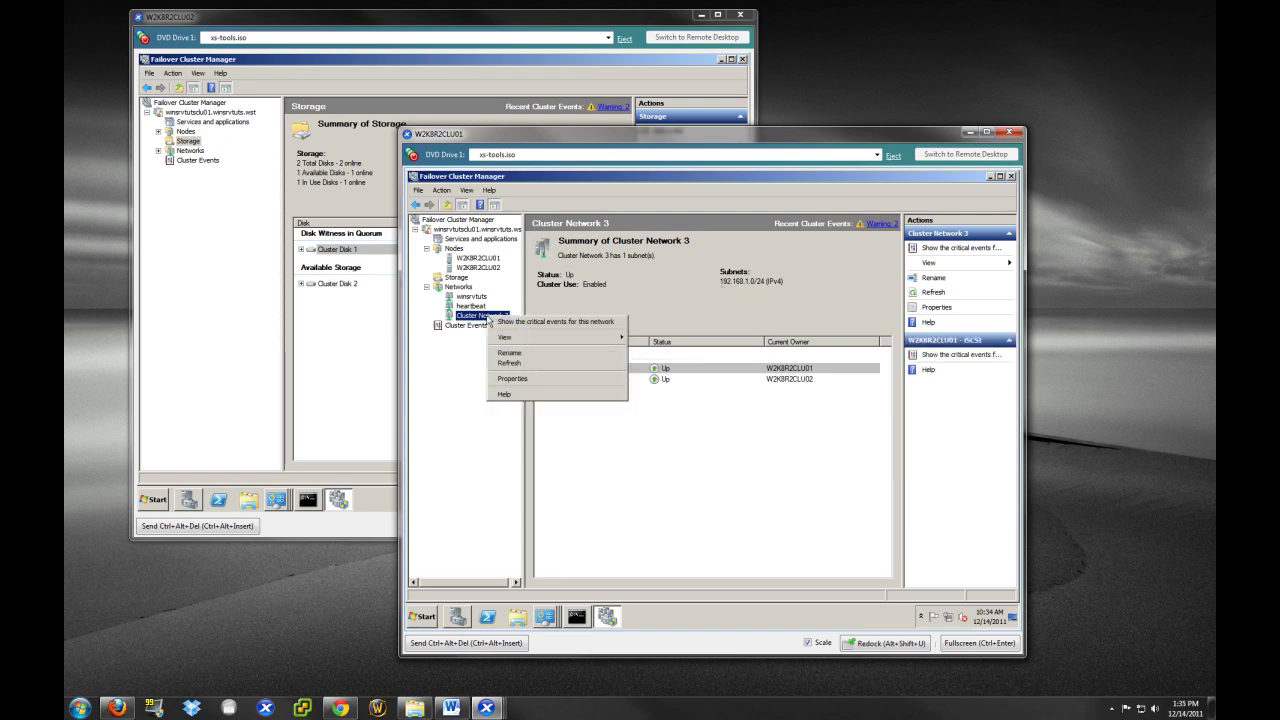
left_click(512, 362)
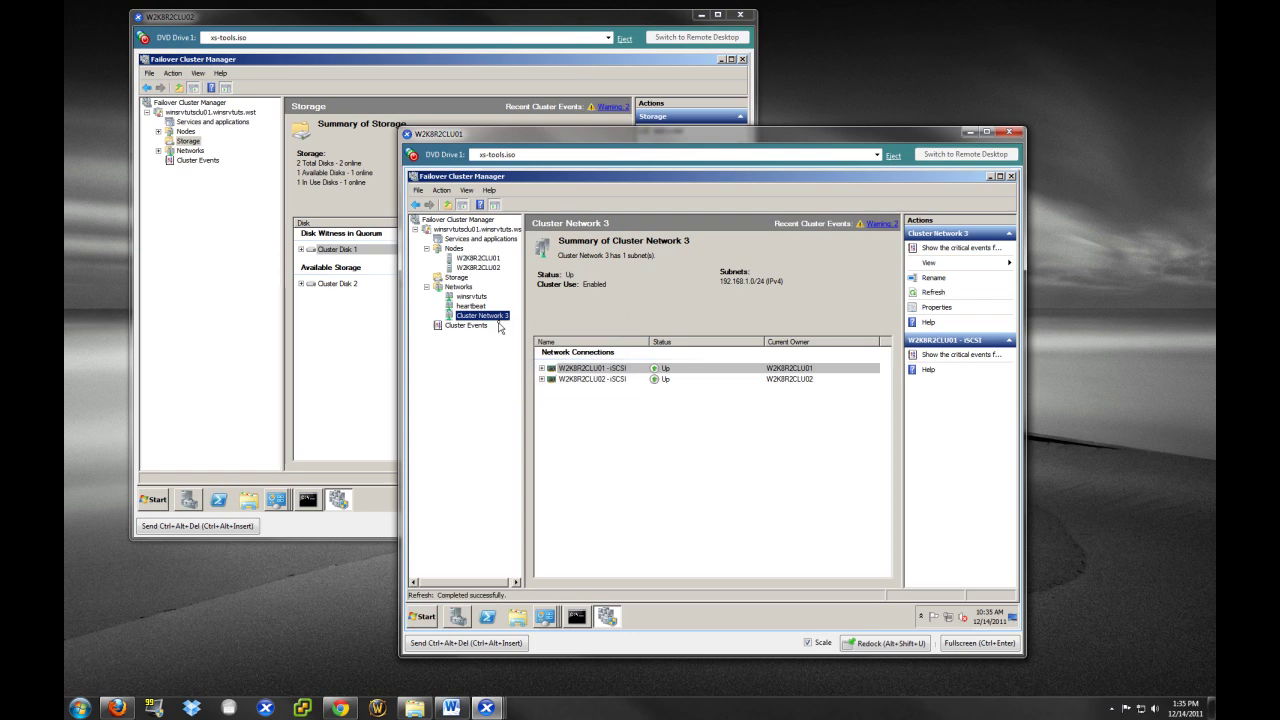
right_click(503, 317)
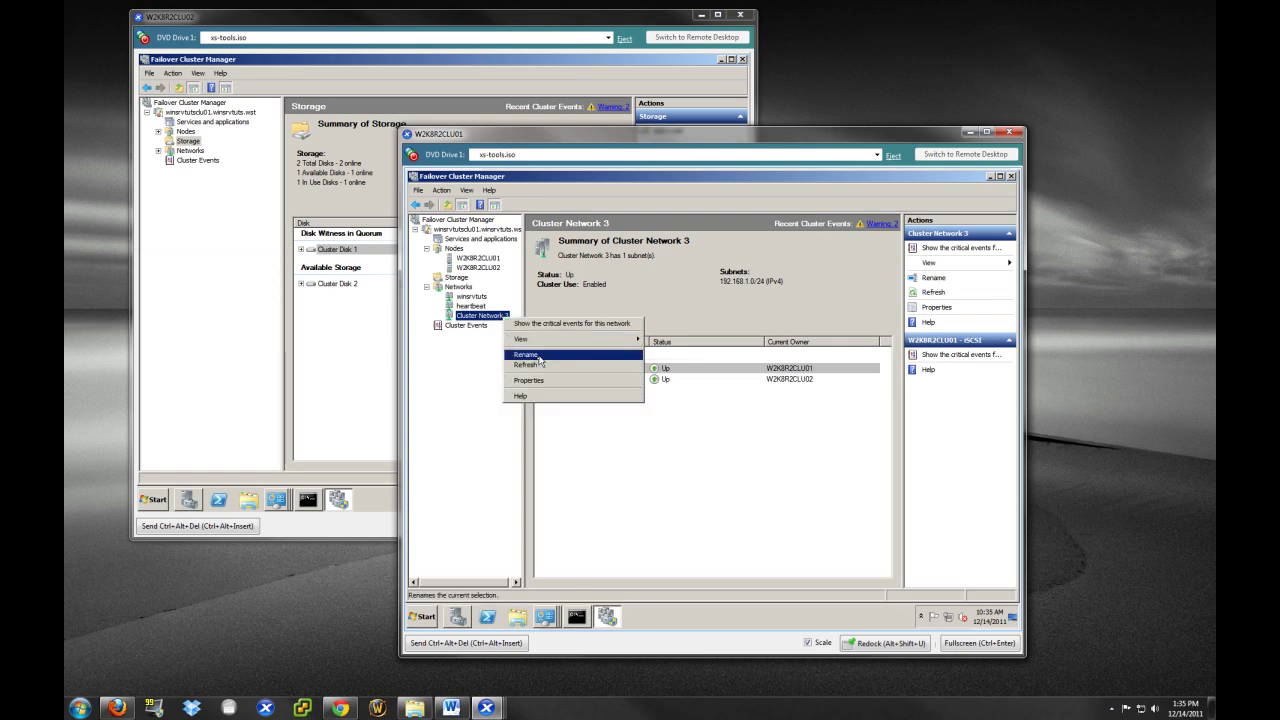
left_click(540, 355)
type("iSCSI")
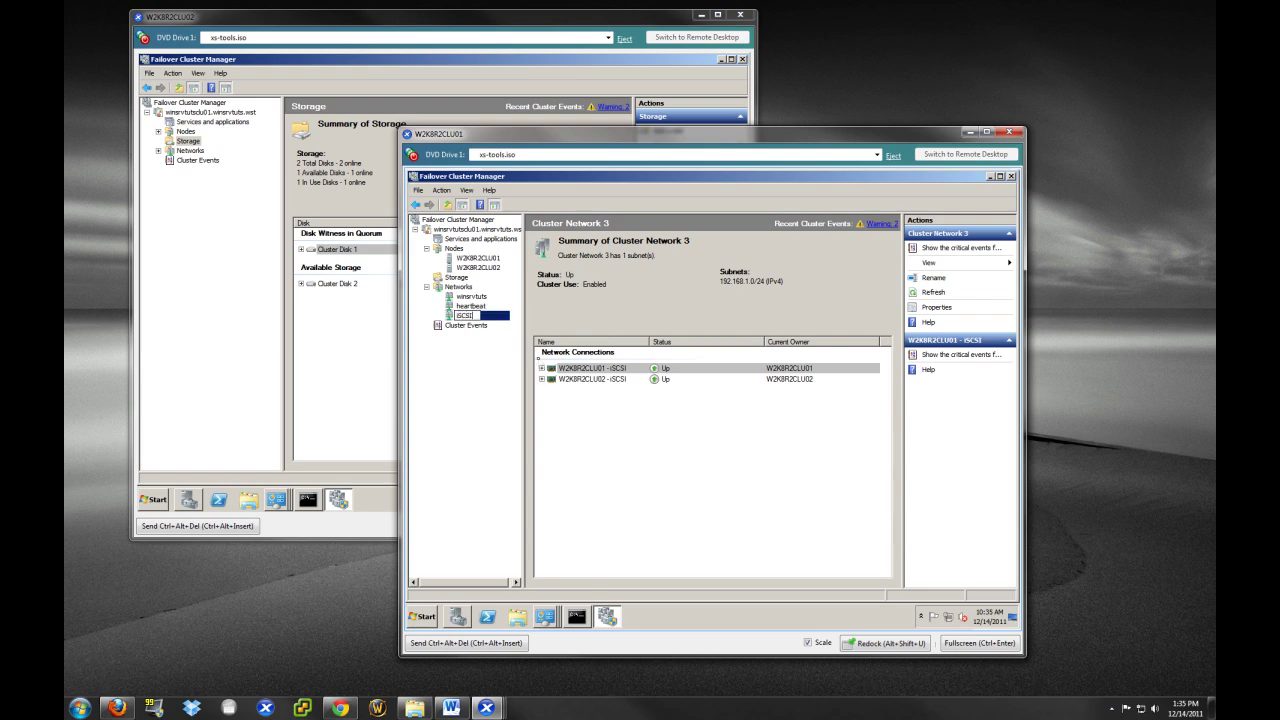
key("Return")
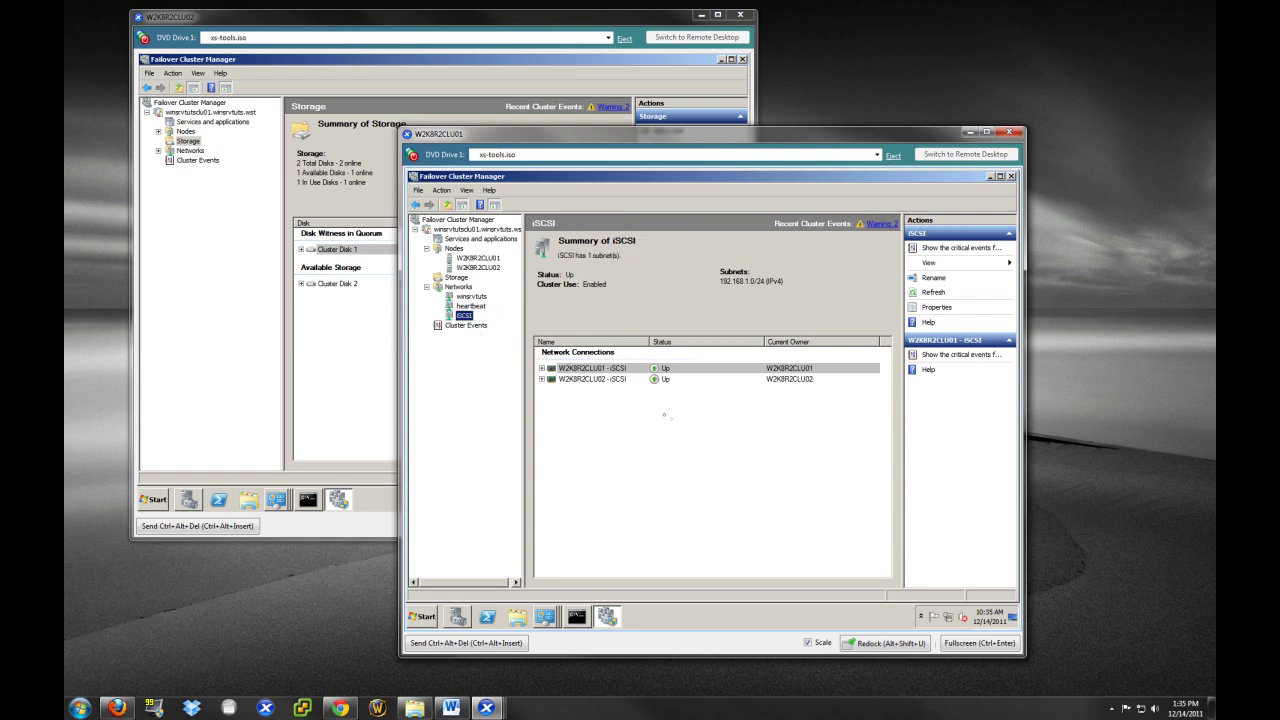
Check the W2K8R2CLU01 iSCSI connection, and switch to the W2K8R2CLU02 console to check the network names under Networks
left_click(542, 369)
left_click(542, 369)
left_click(295, 225)
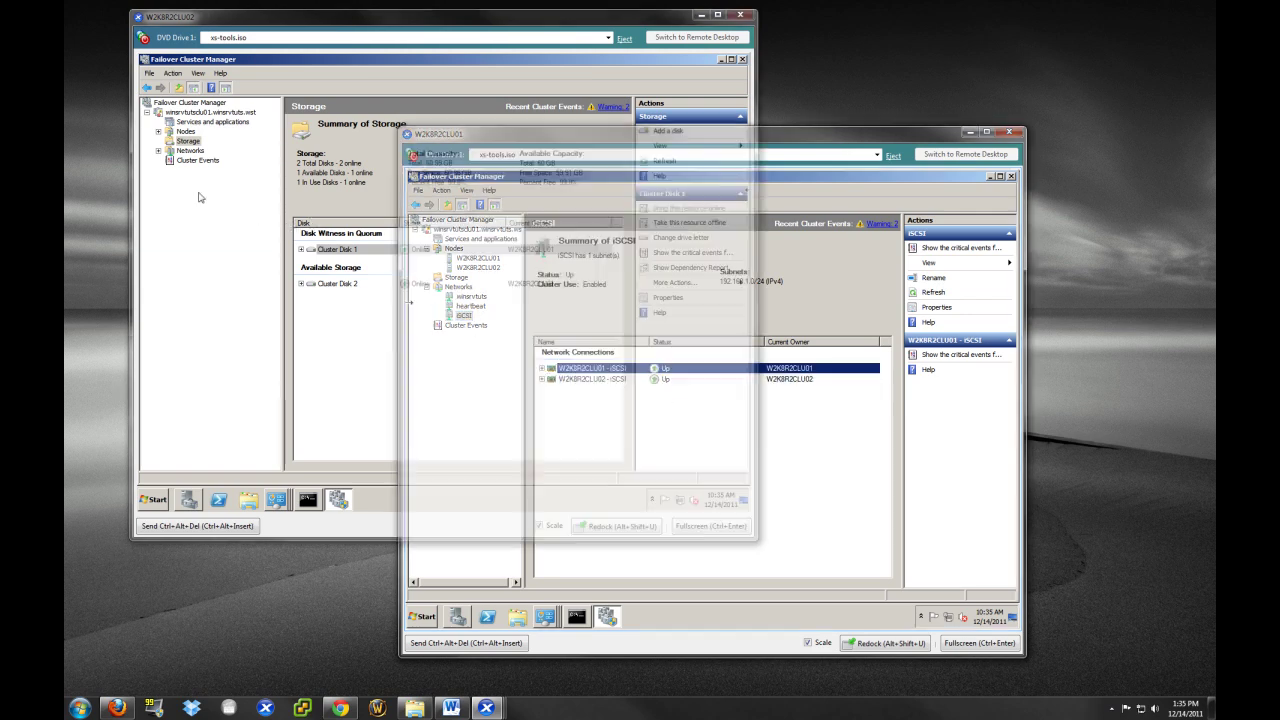
left_click(159, 151)
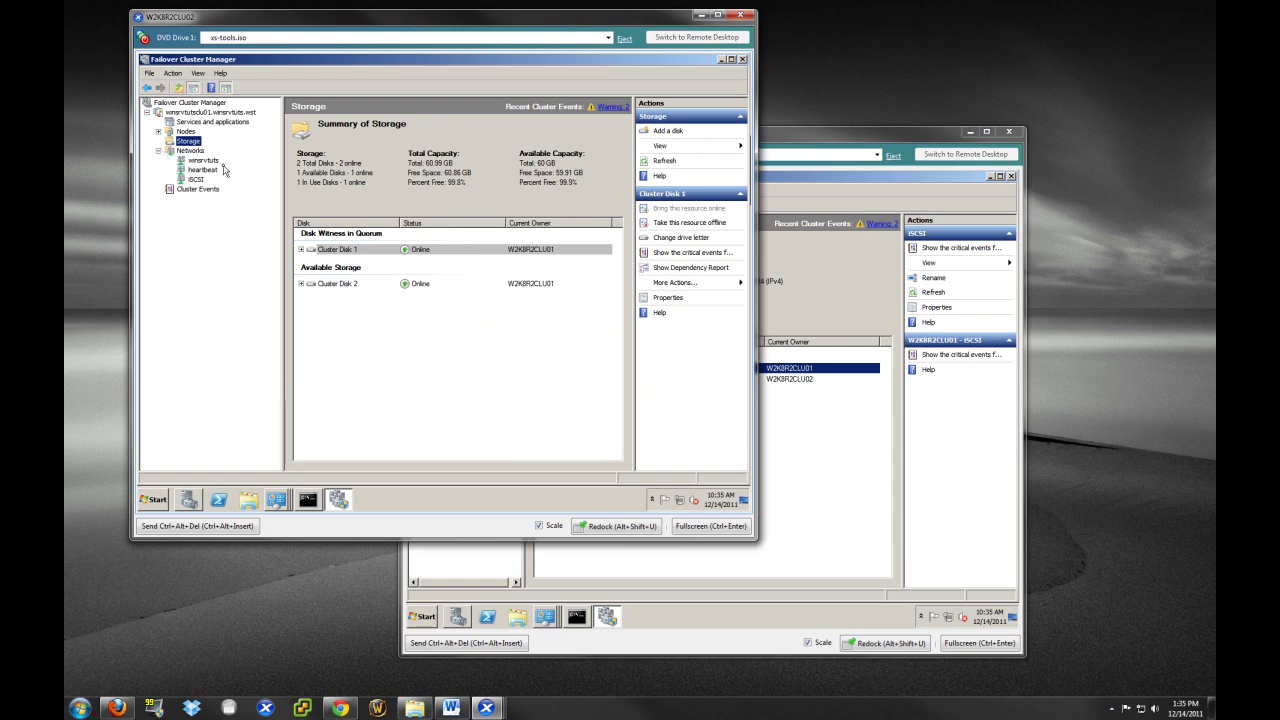
Switch to the W2K8R2CLU01 console and examine the volume details of Cluster Disk 1 and Cluster Disk 2 in the cluster storage
left_click(813, 139)
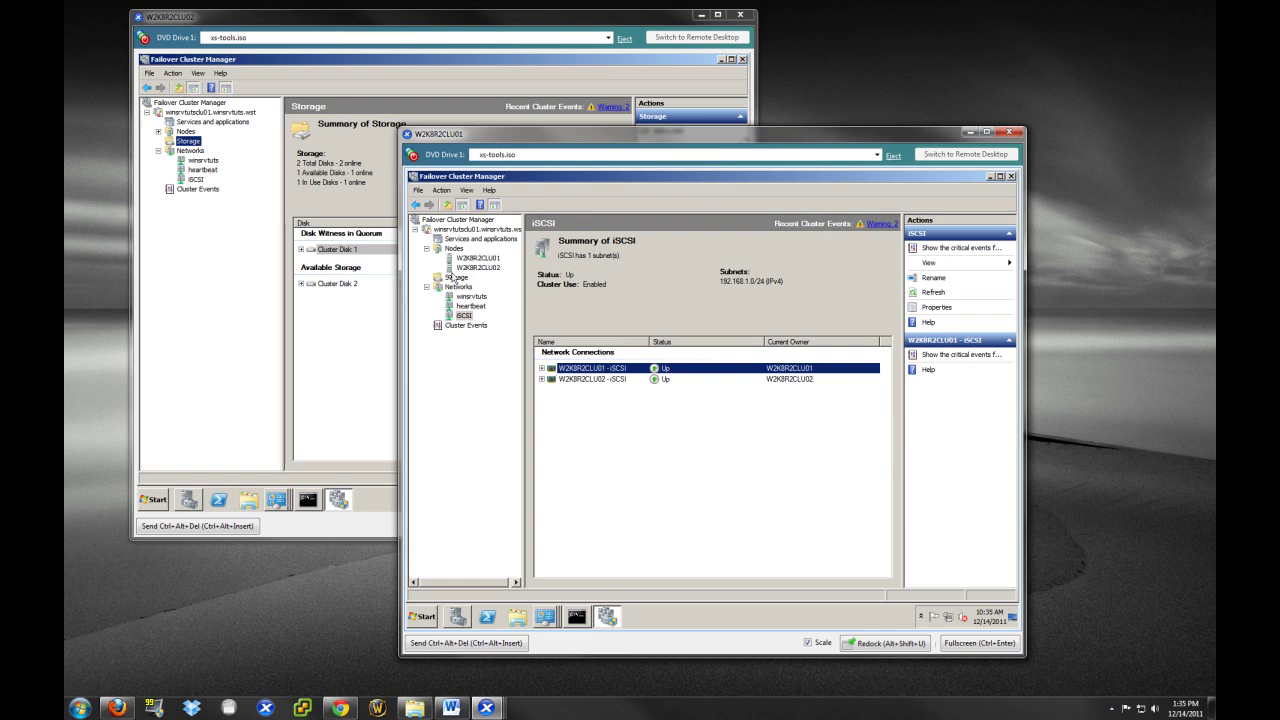
left_click(453, 277)
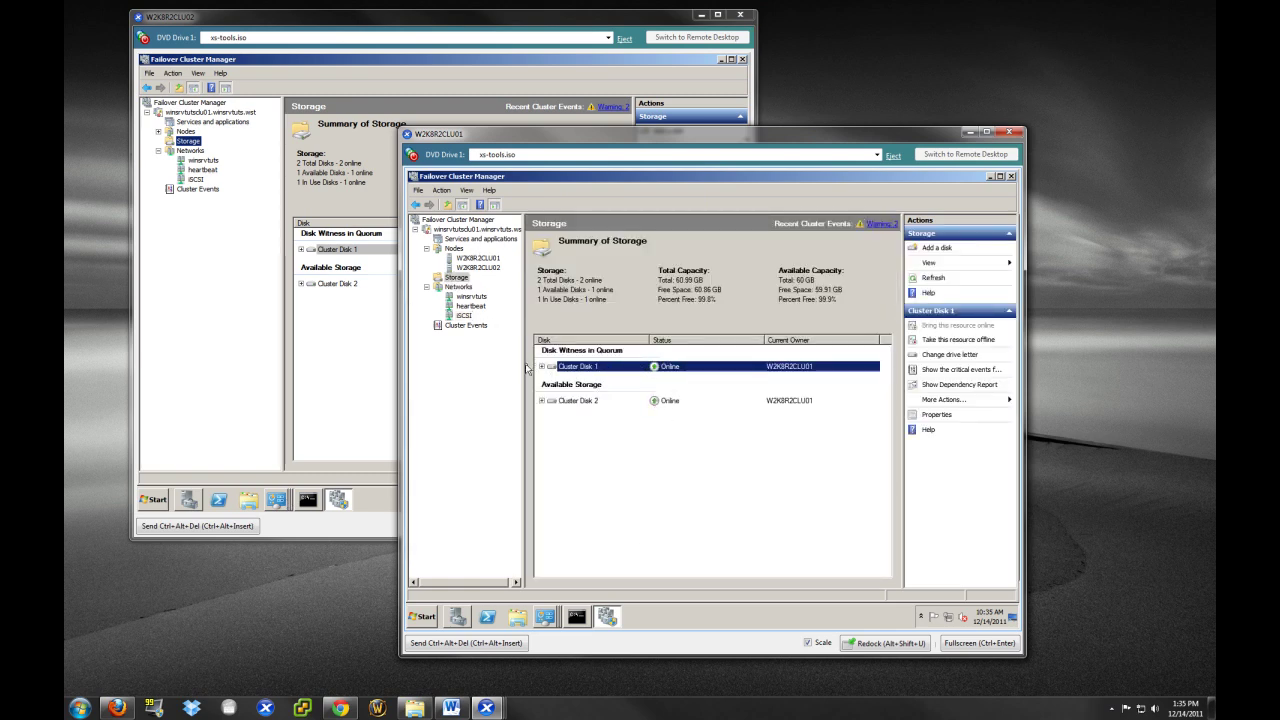
left_click(541, 367)
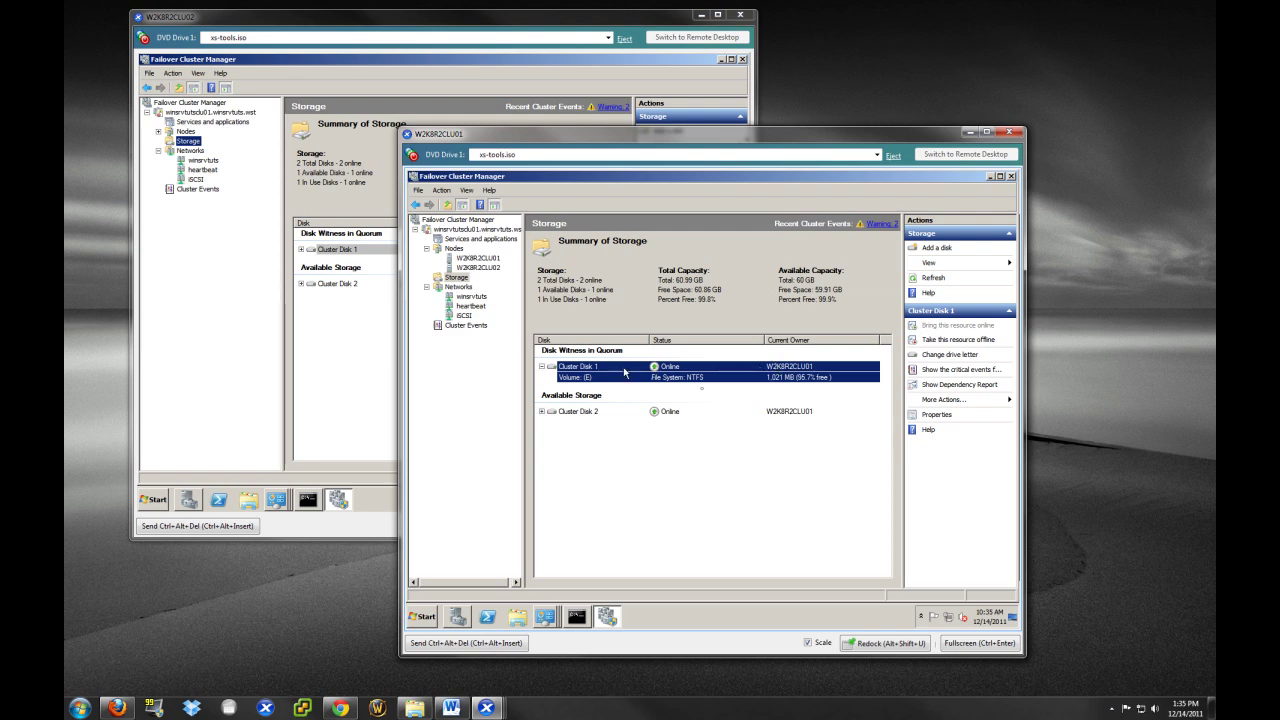
left_click(654, 472)
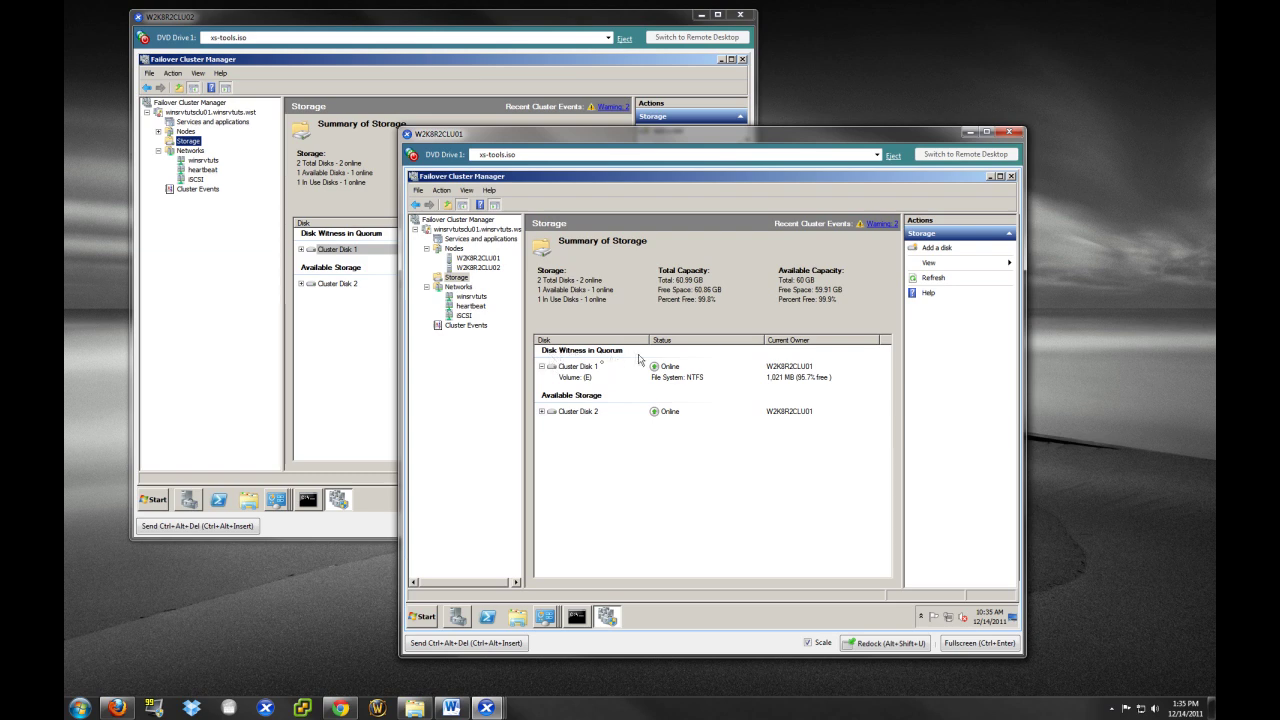
left_click(541, 367)
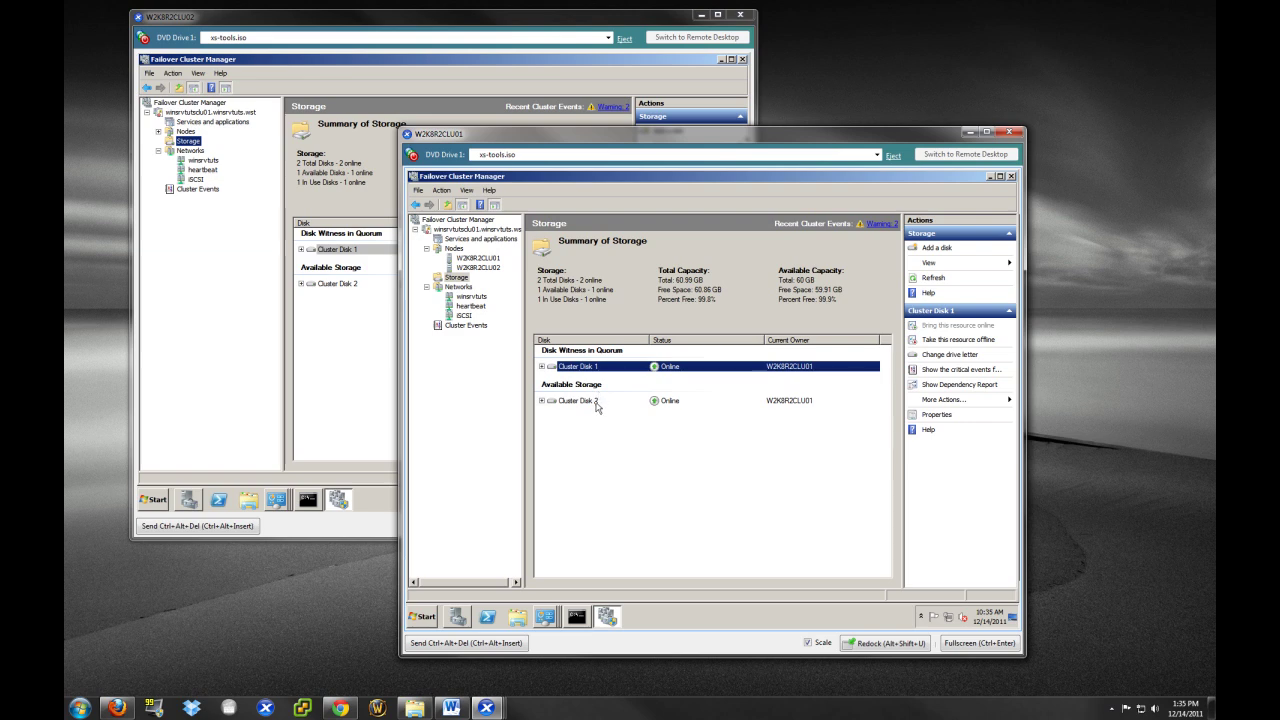
left_click(597, 404)
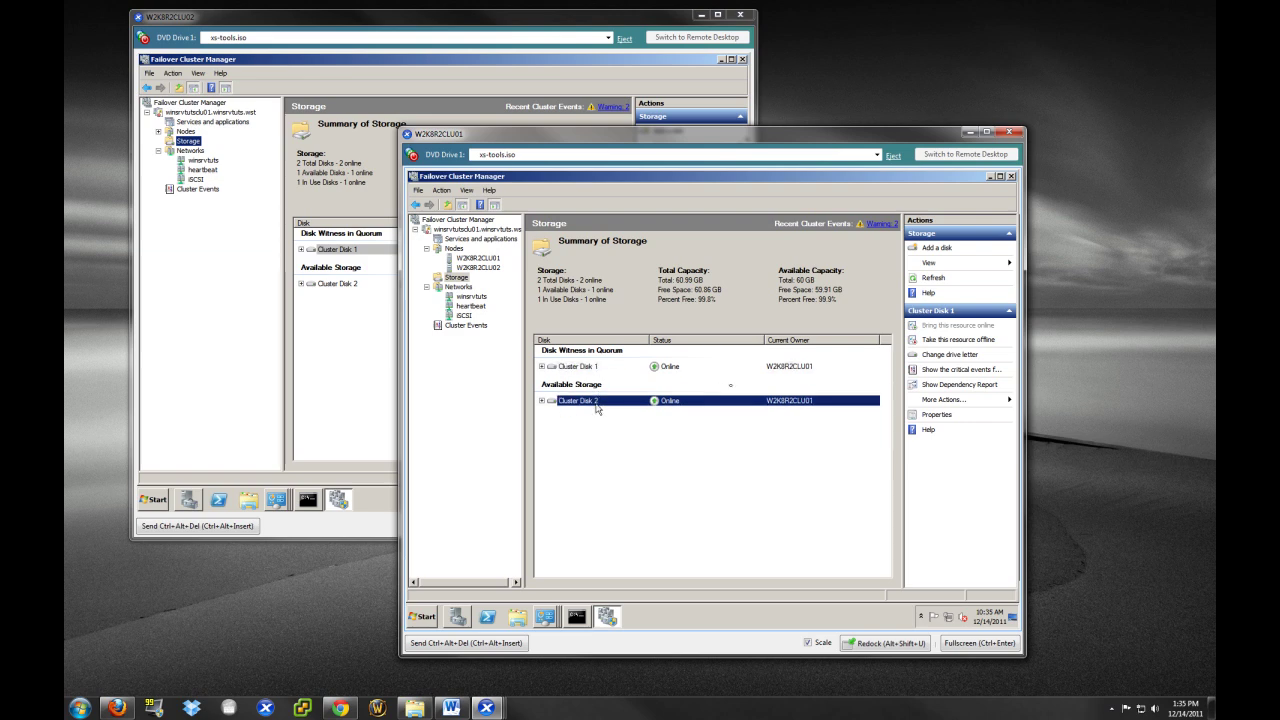
left_click(542, 400)
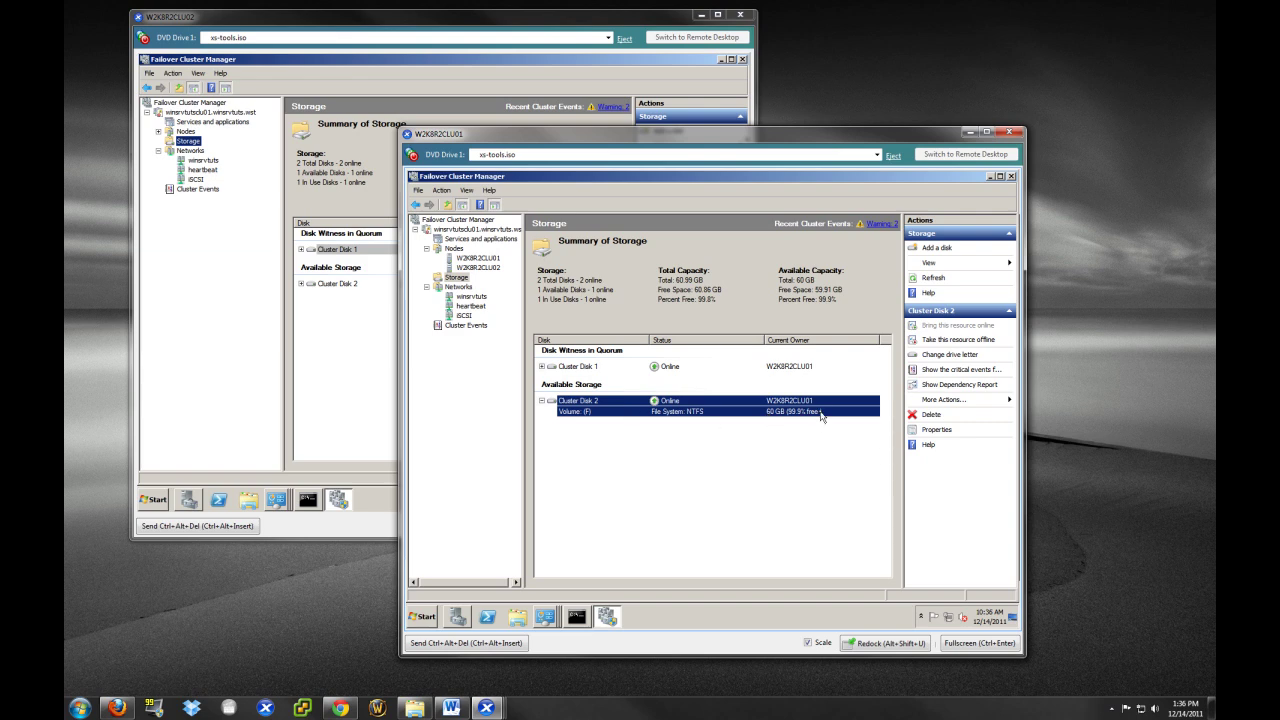
Start configuring a service or application for the cluster's Services and applications, opening the High Availability Wizard
left_click(477, 240)
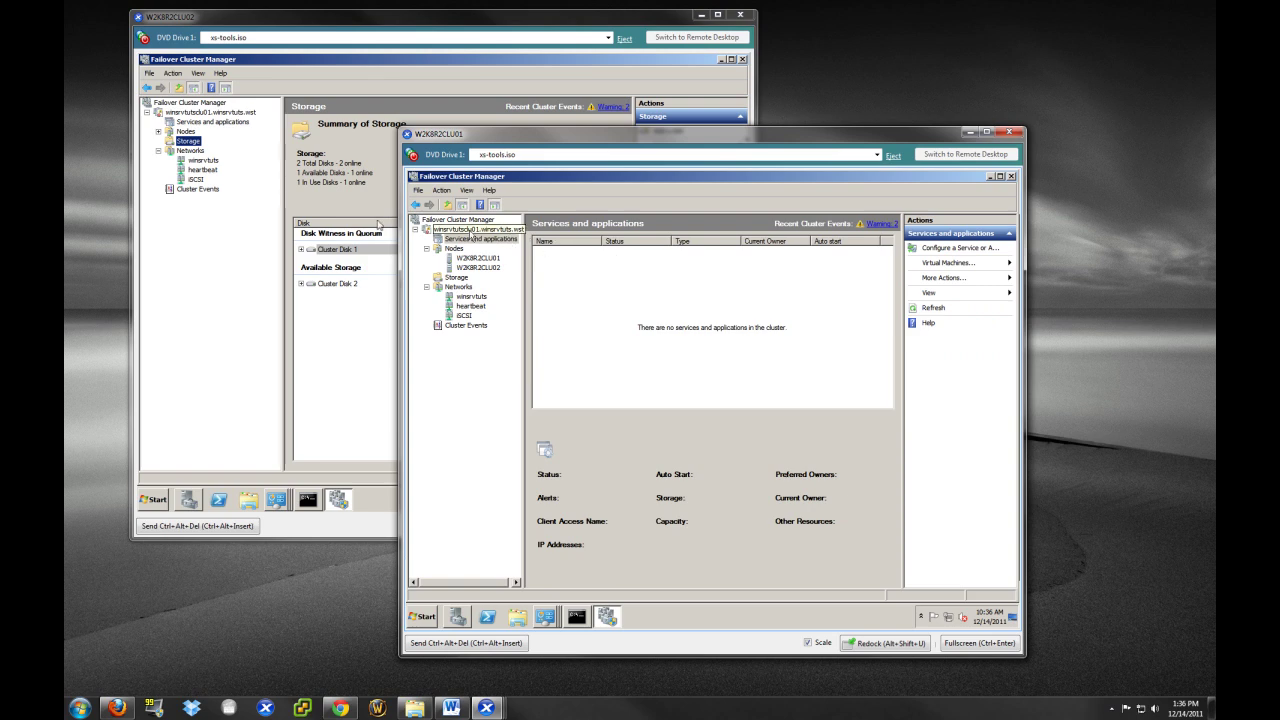
right_click(484, 244)
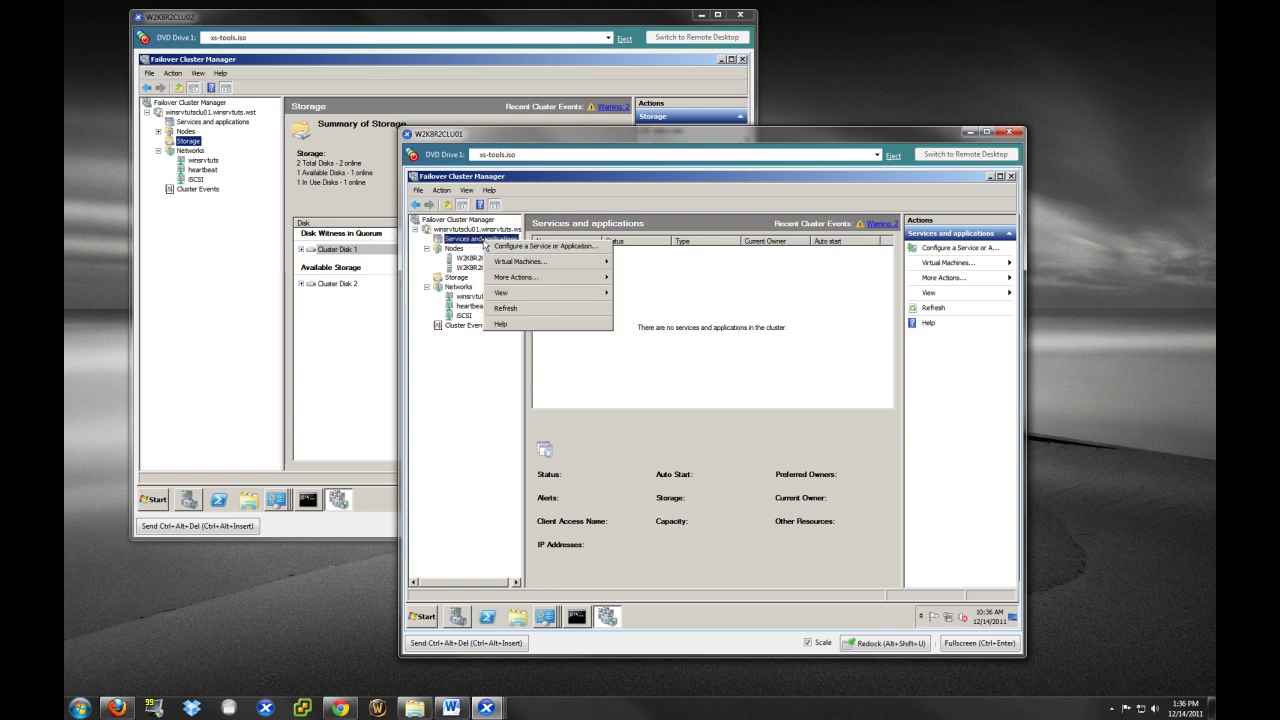
left_click(730, 308)
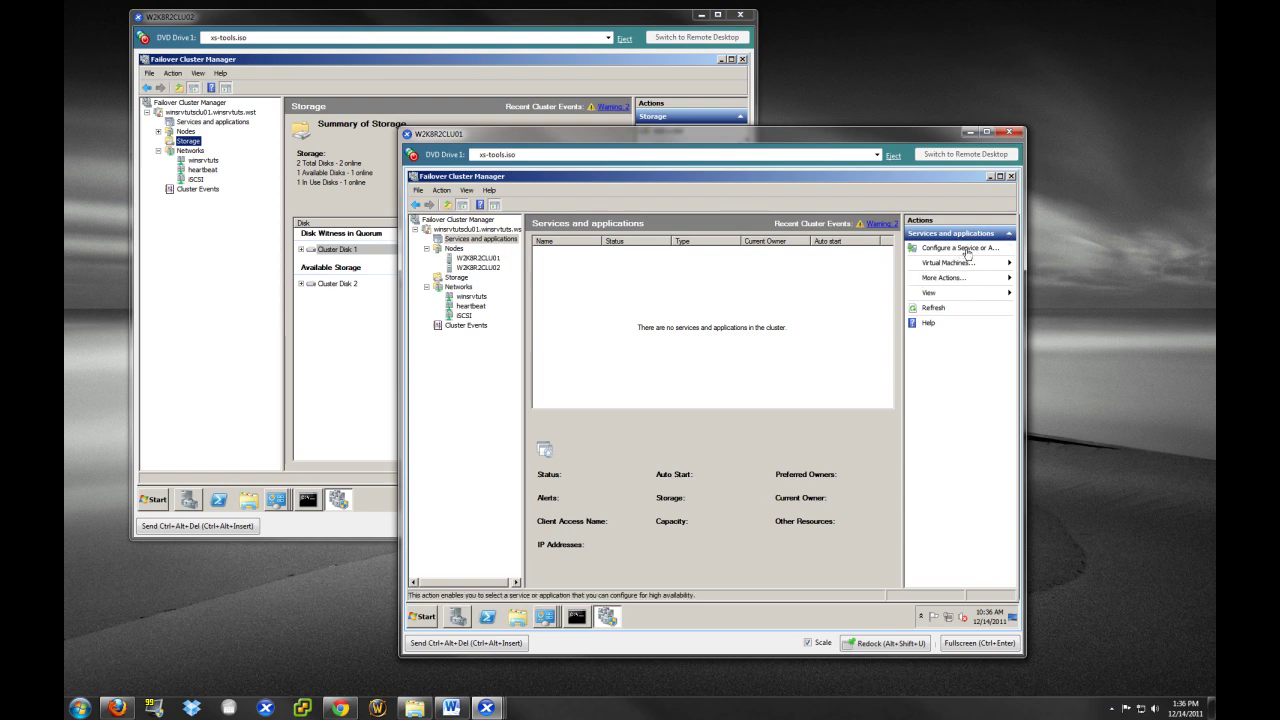
right_click(507, 240)
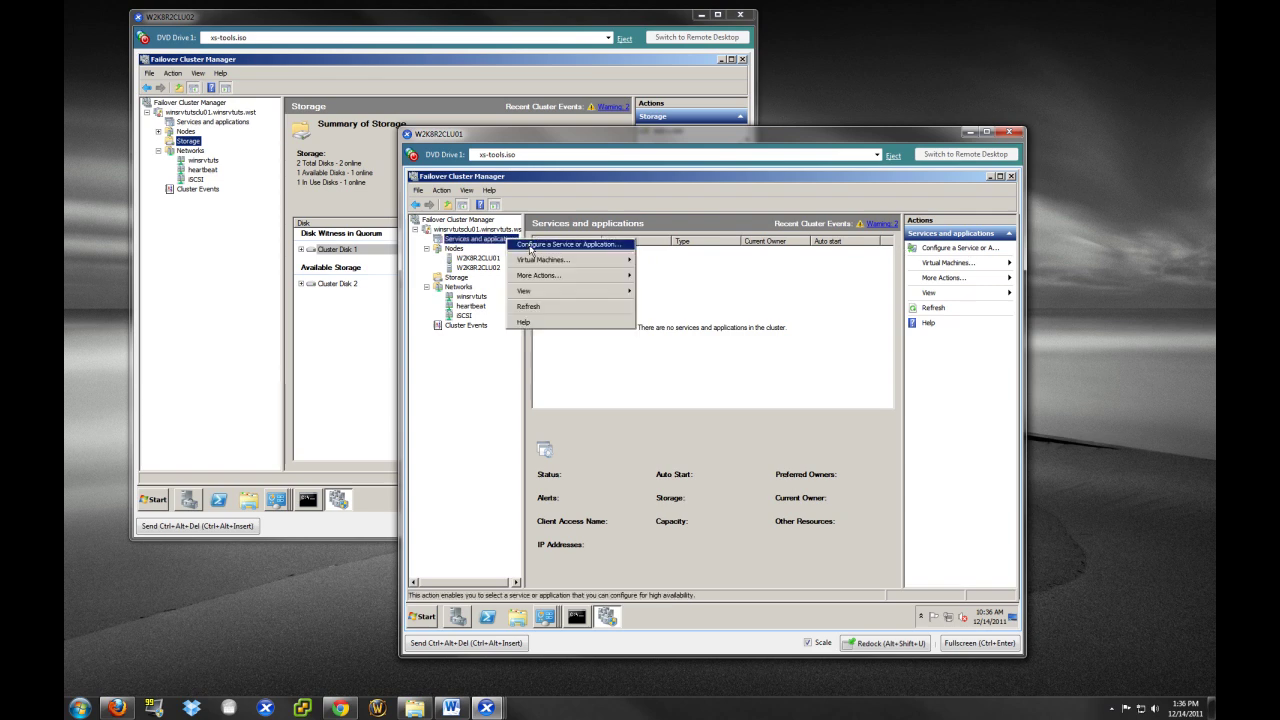
left_click(530, 247)
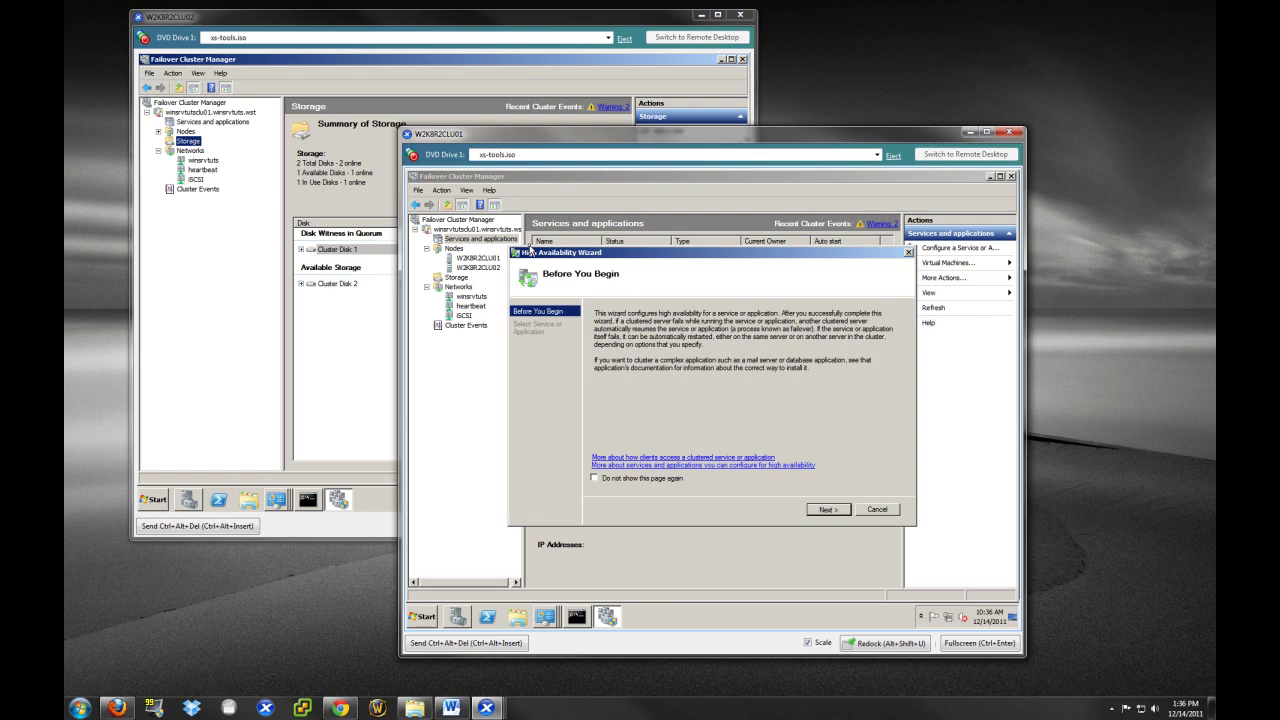
Review the requirements for DFS Namespace Server, DHCP Server, Other Server, Generic Service and Generic Application in the High Availability Wizard, and cancel the wizard
left_click(849, 510)
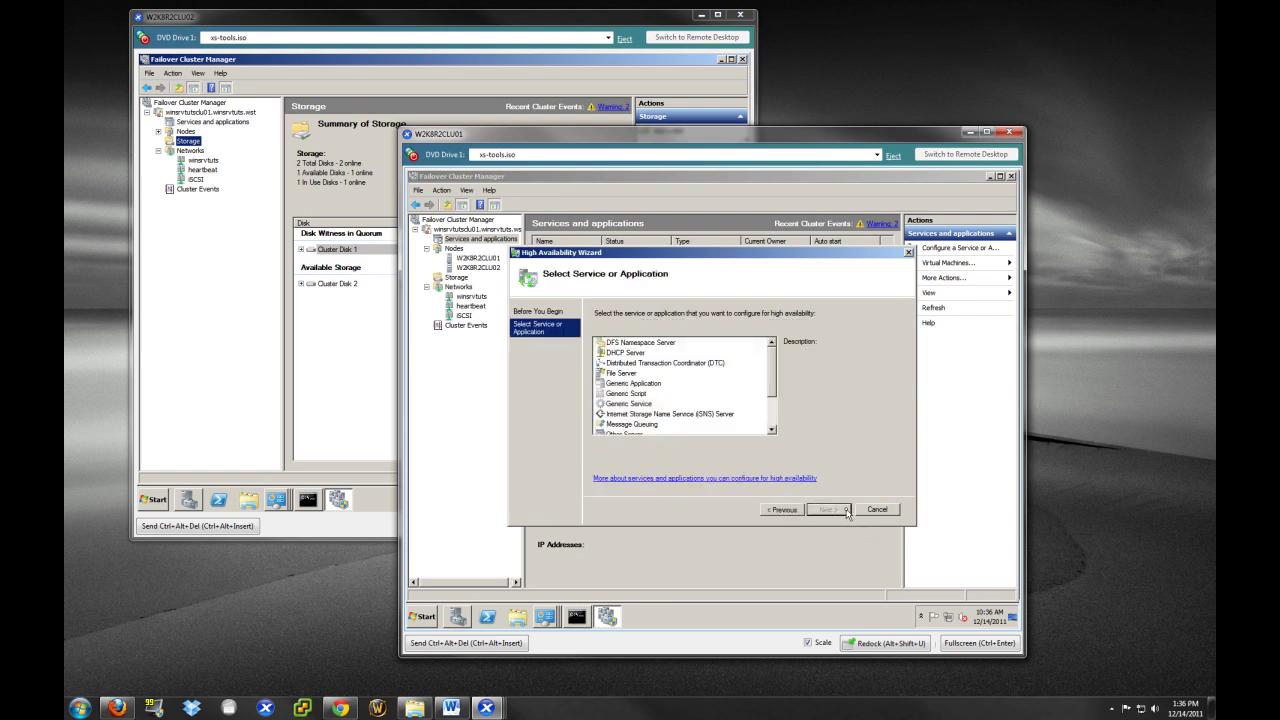
left_click(633, 344)
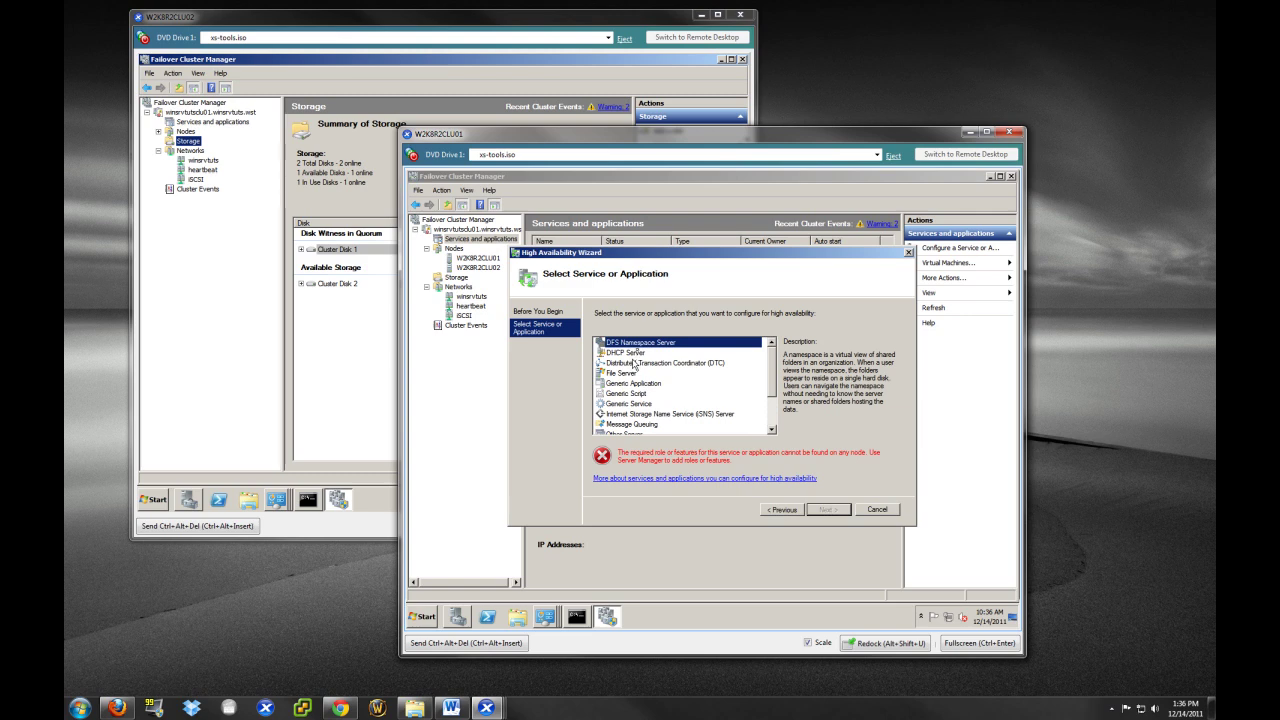
left_click(634, 353)
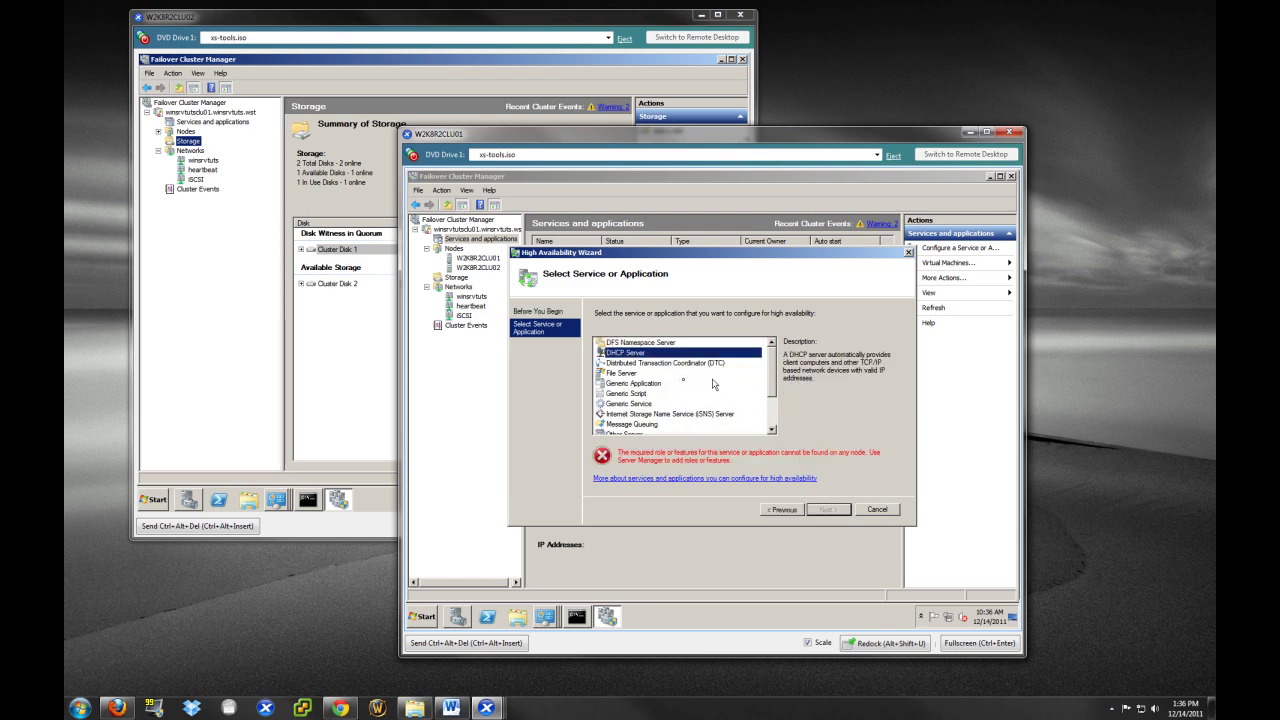
scroll(684, 384, "down", 2)
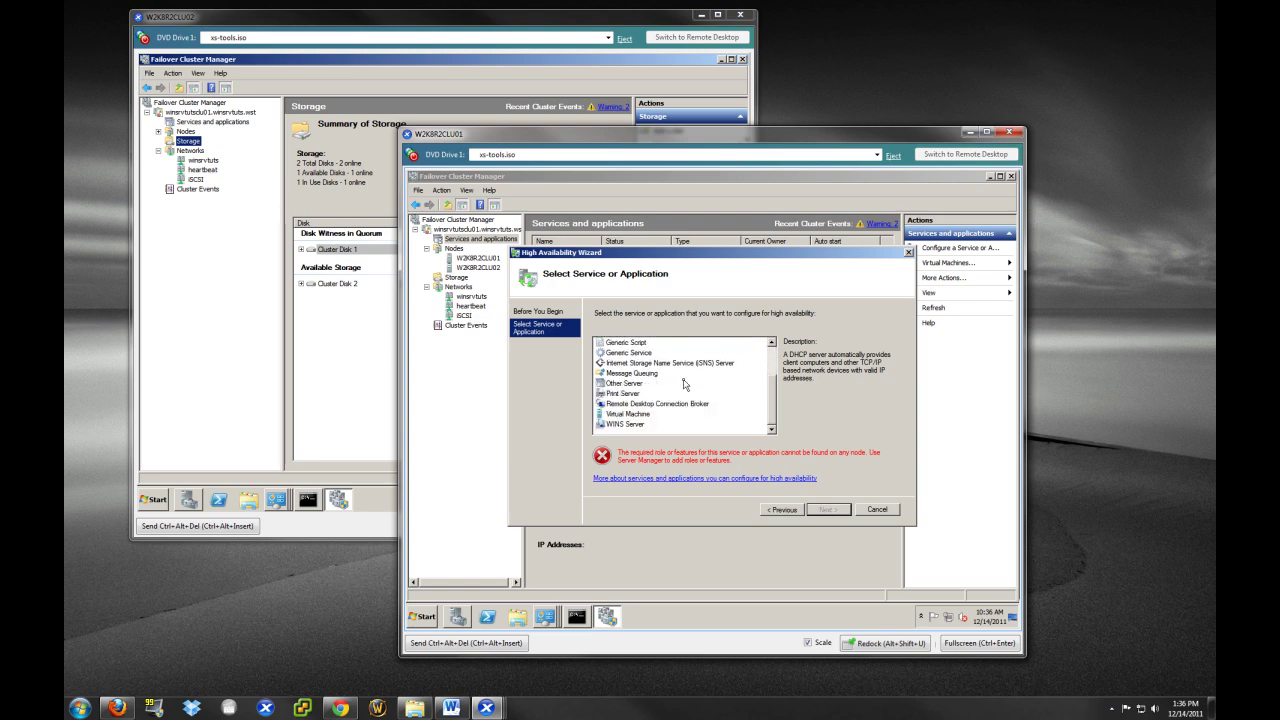
left_click(626, 383)
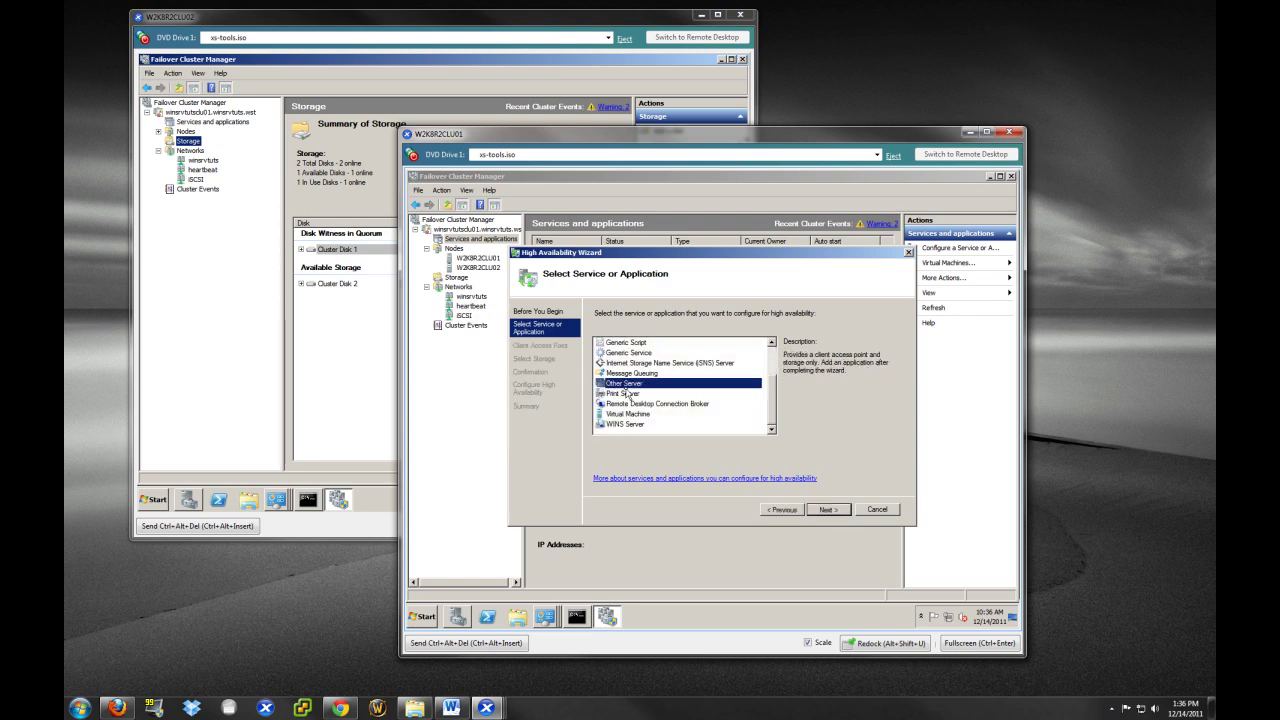
left_click(632, 354)
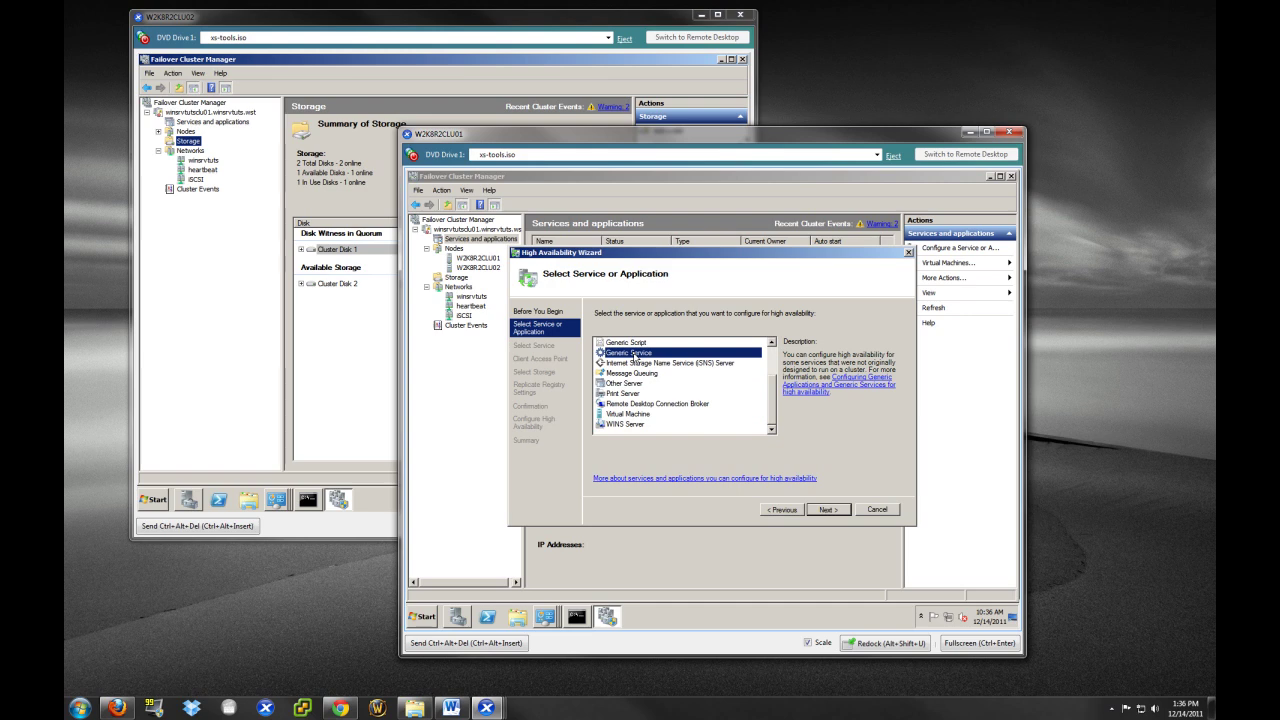
scroll(634, 356, "up", 2)
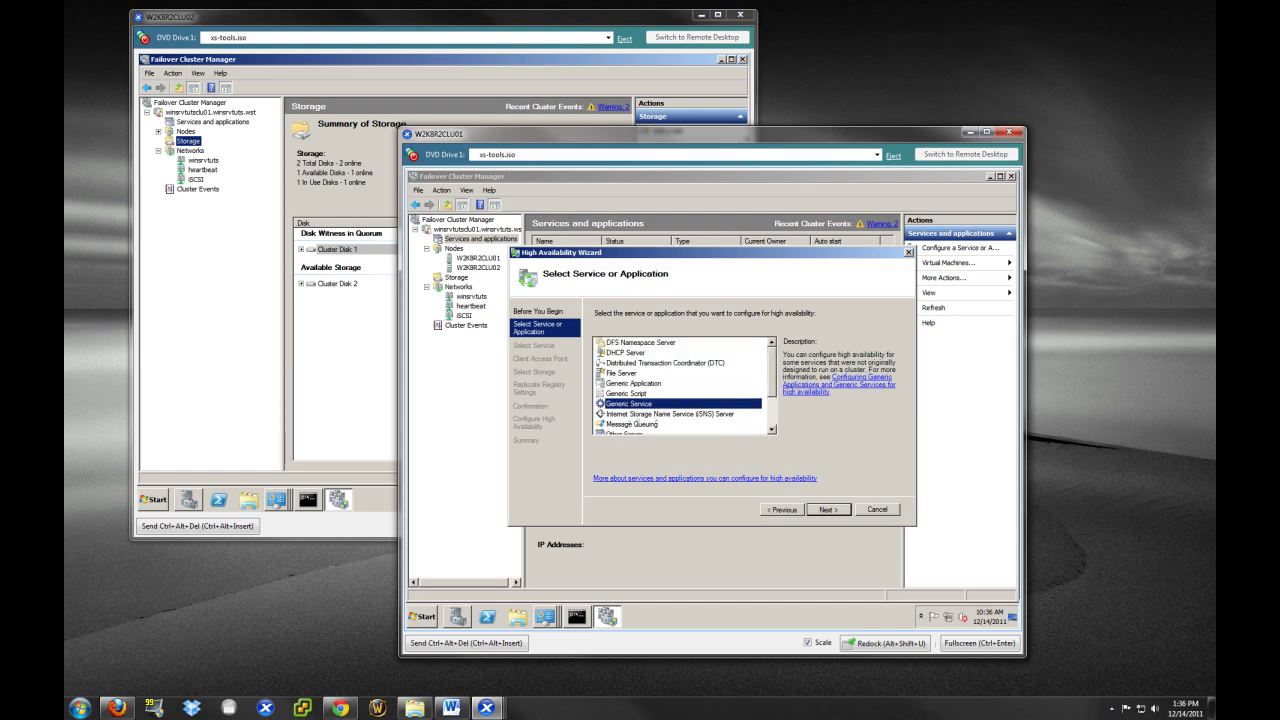
left_click(616, 384)
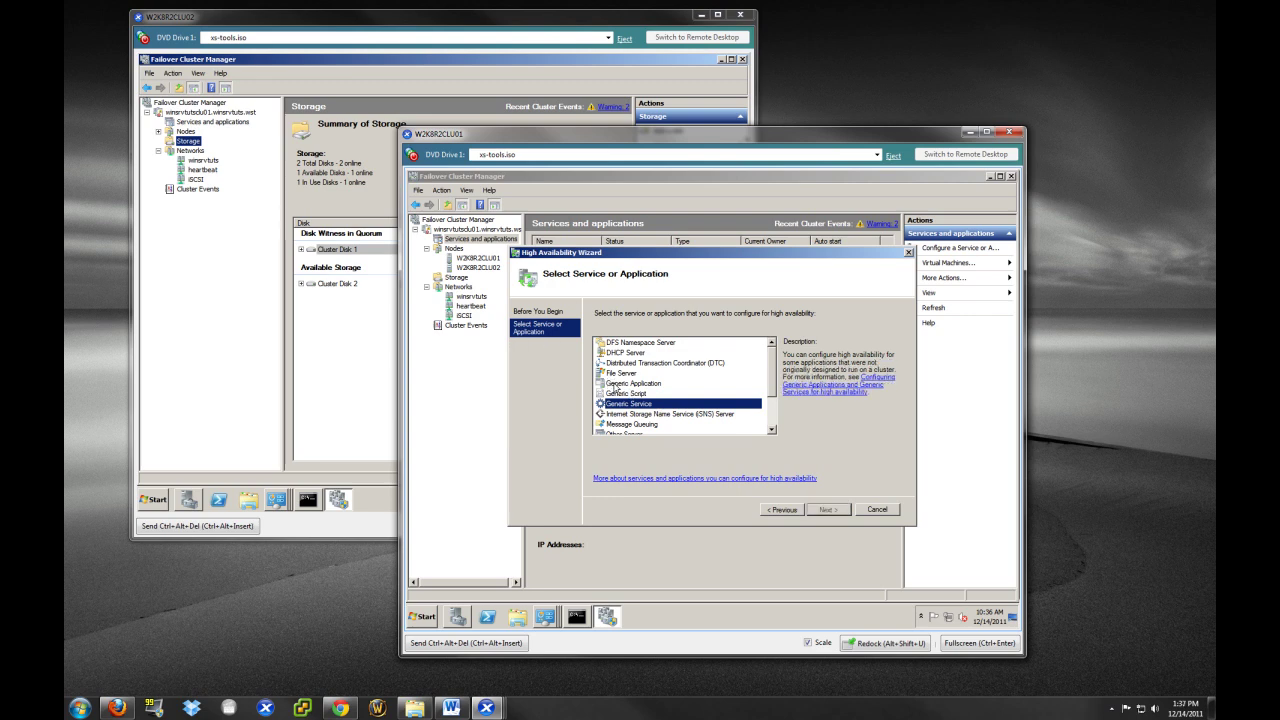
left_click(638, 343)
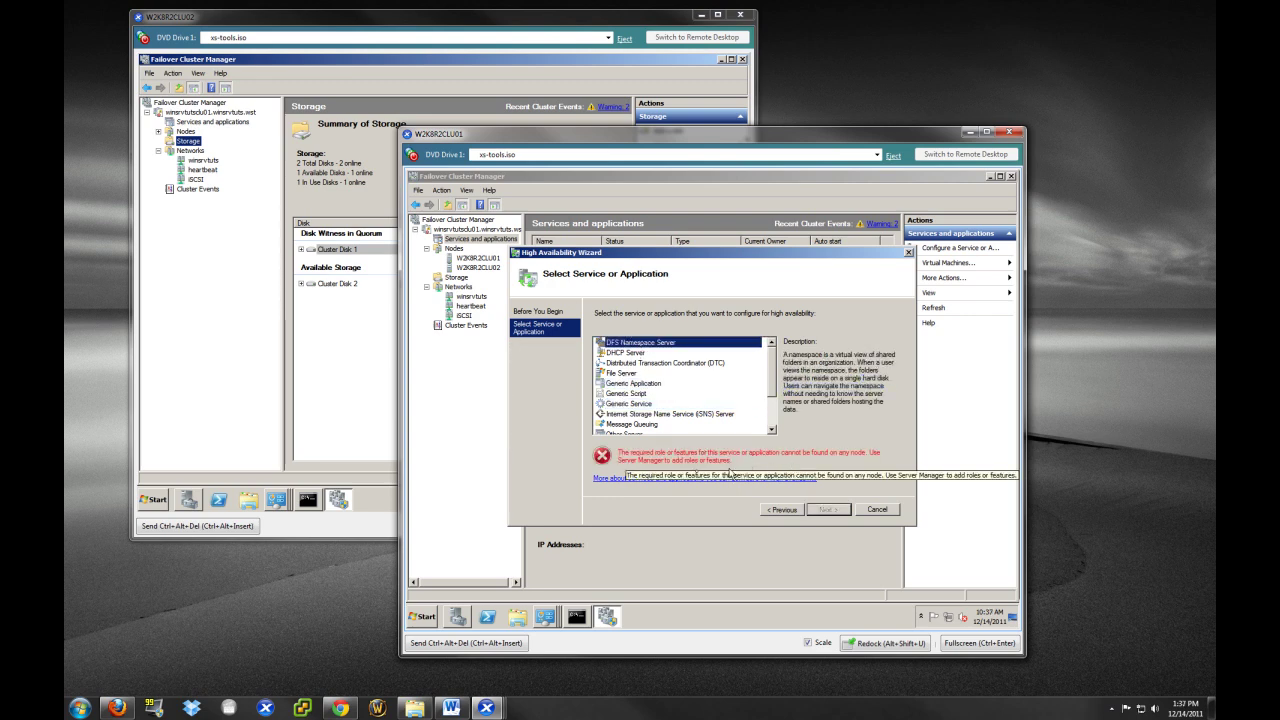
left_click(638, 354)
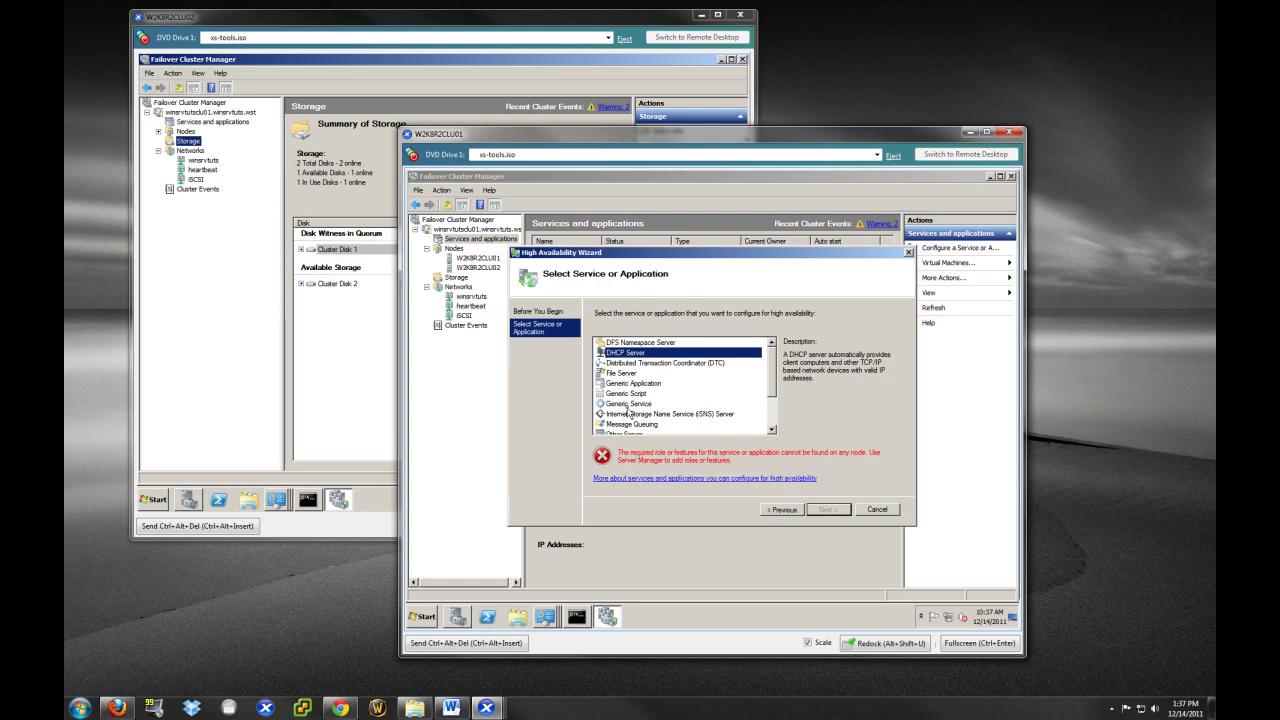
left_click(862, 510)
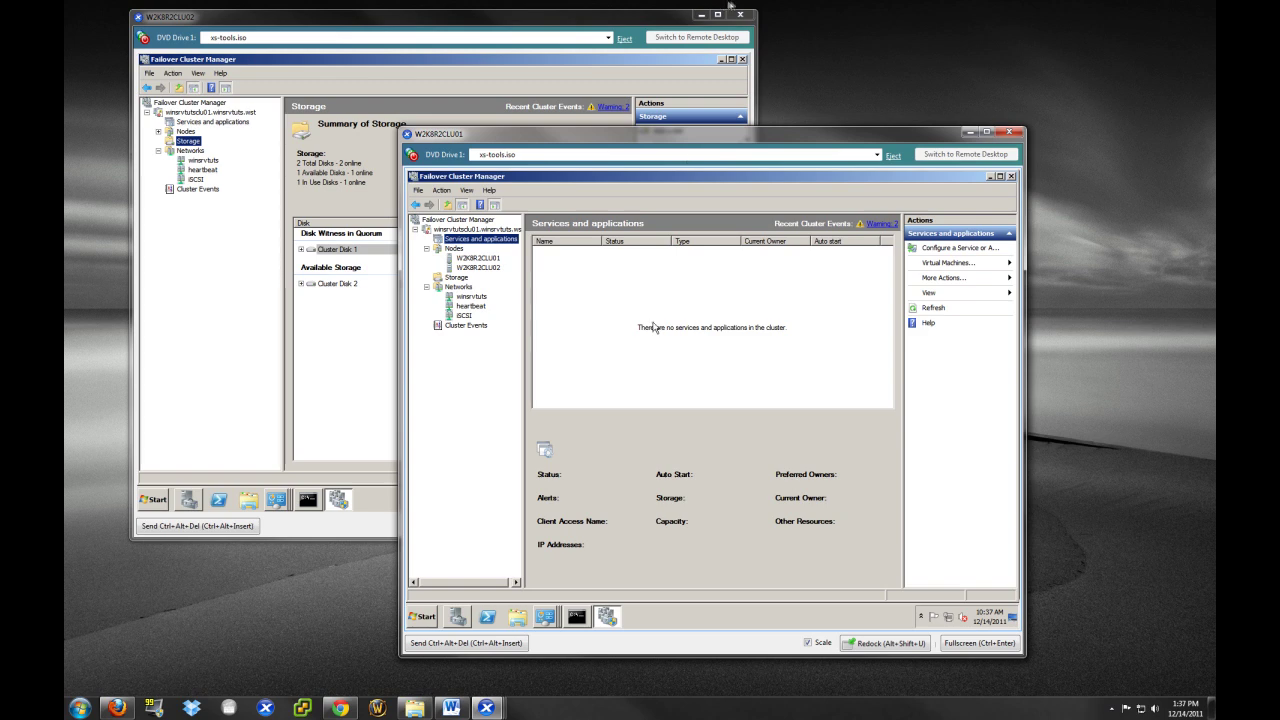
Spread the W2K8R2CLU01 and W2K8R2CLU02 console windows apart to reduce their overlap, keeping W2K8R2CLU01 in front
left_click_drag(760, 145, 905, 160)
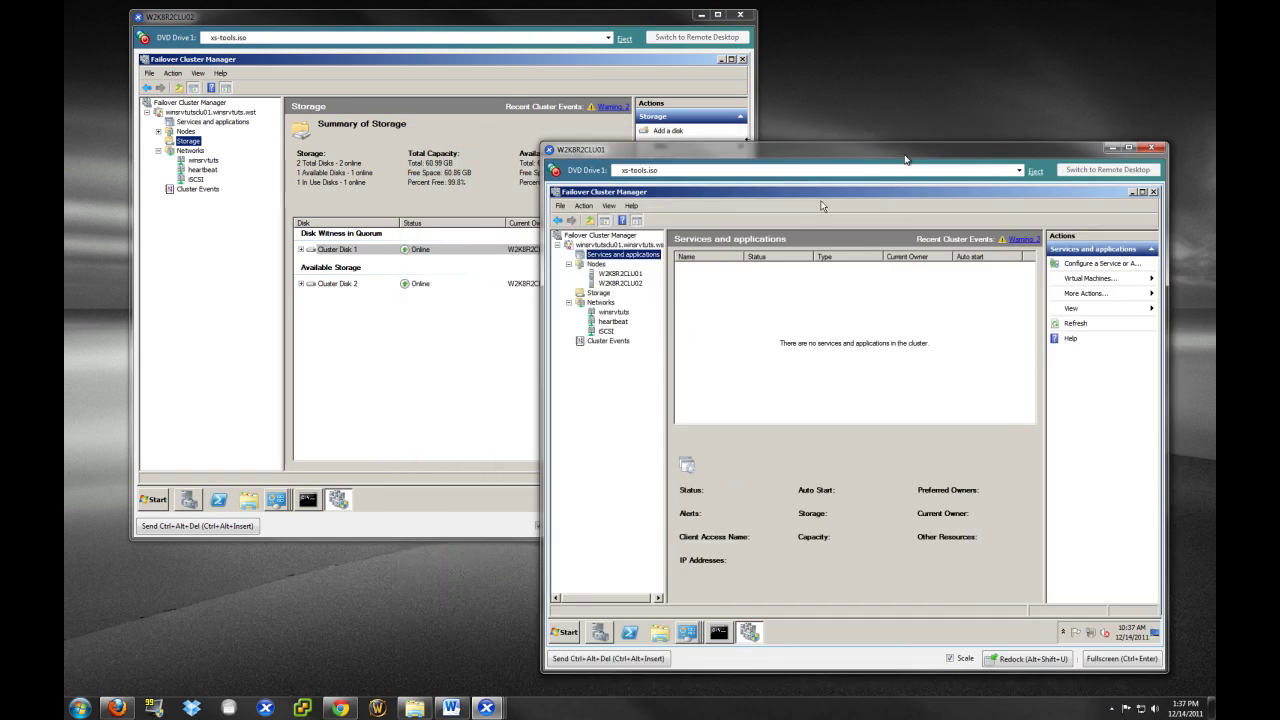
left_click_drag(484, 21, 452, 26)
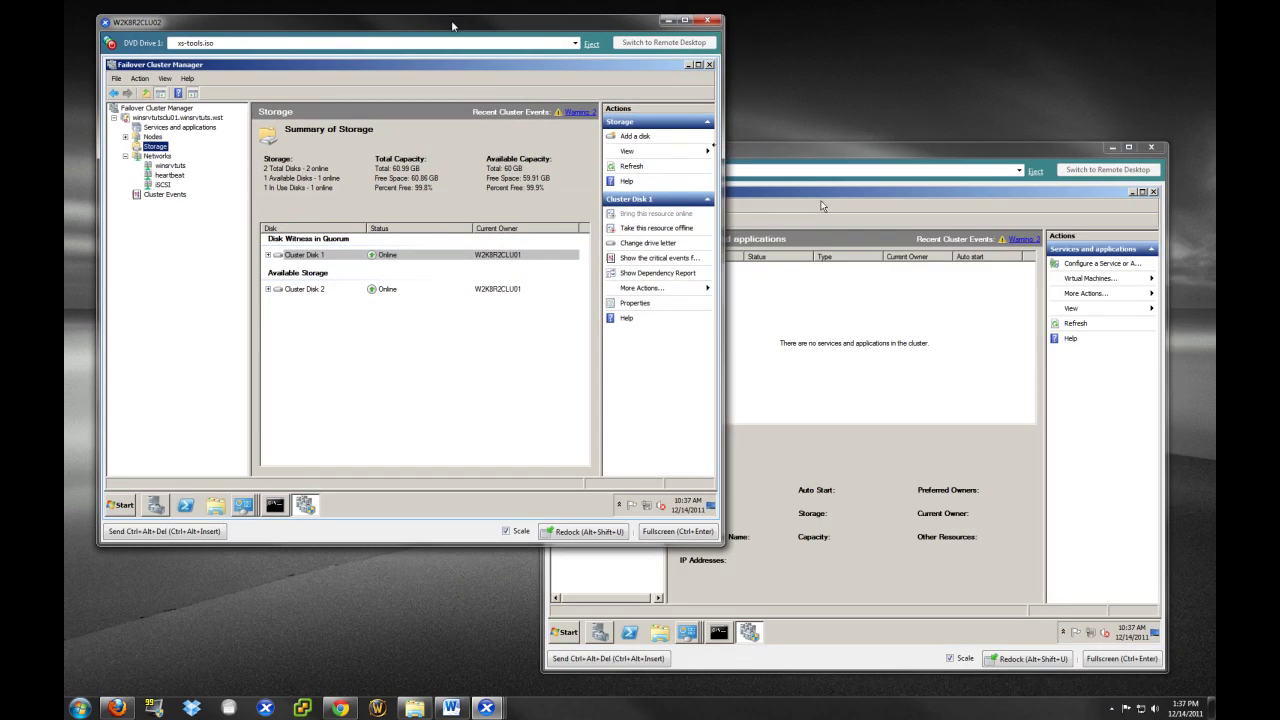
left_click(874, 155)
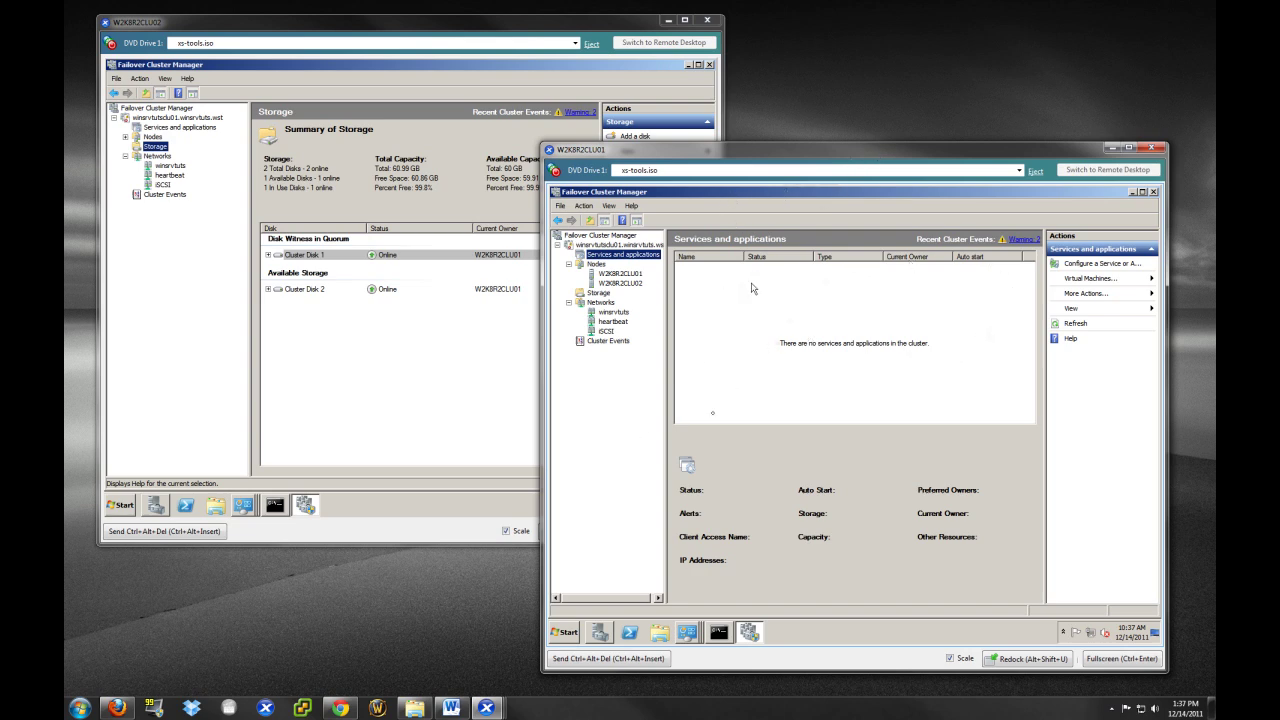
key("alt+Tab")
key("alt+Tab")
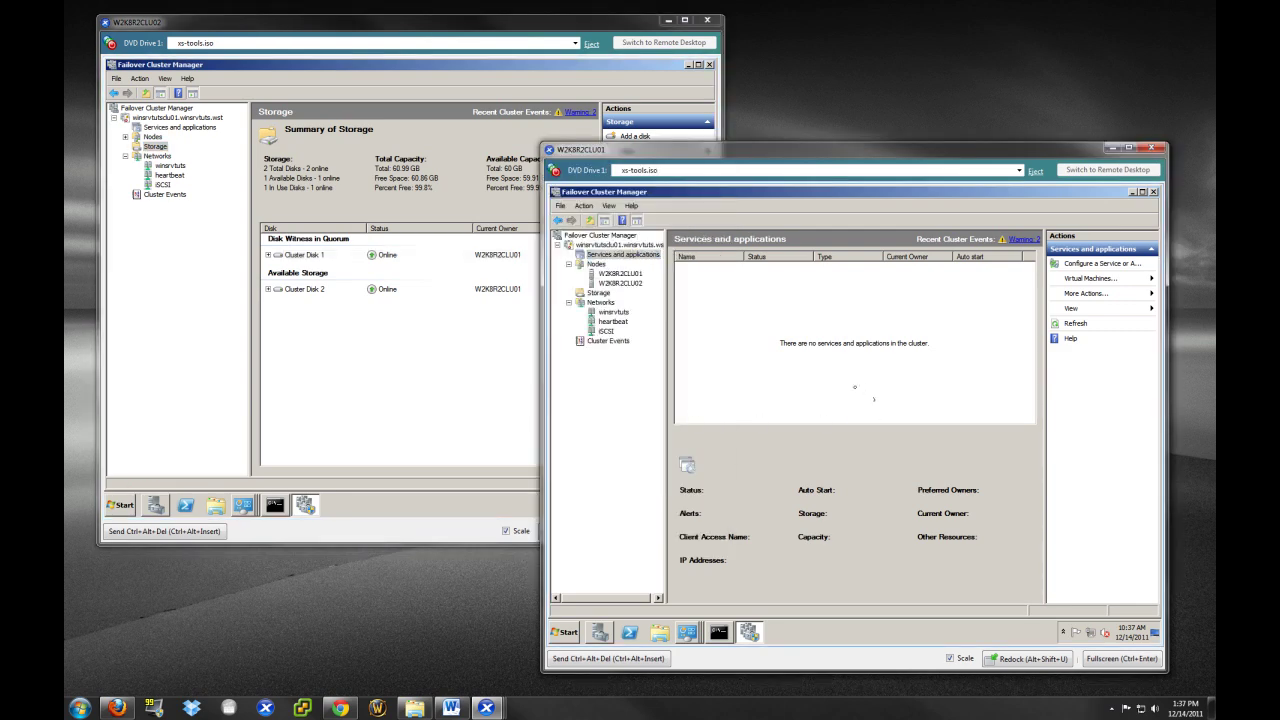
left_click(358, 25)
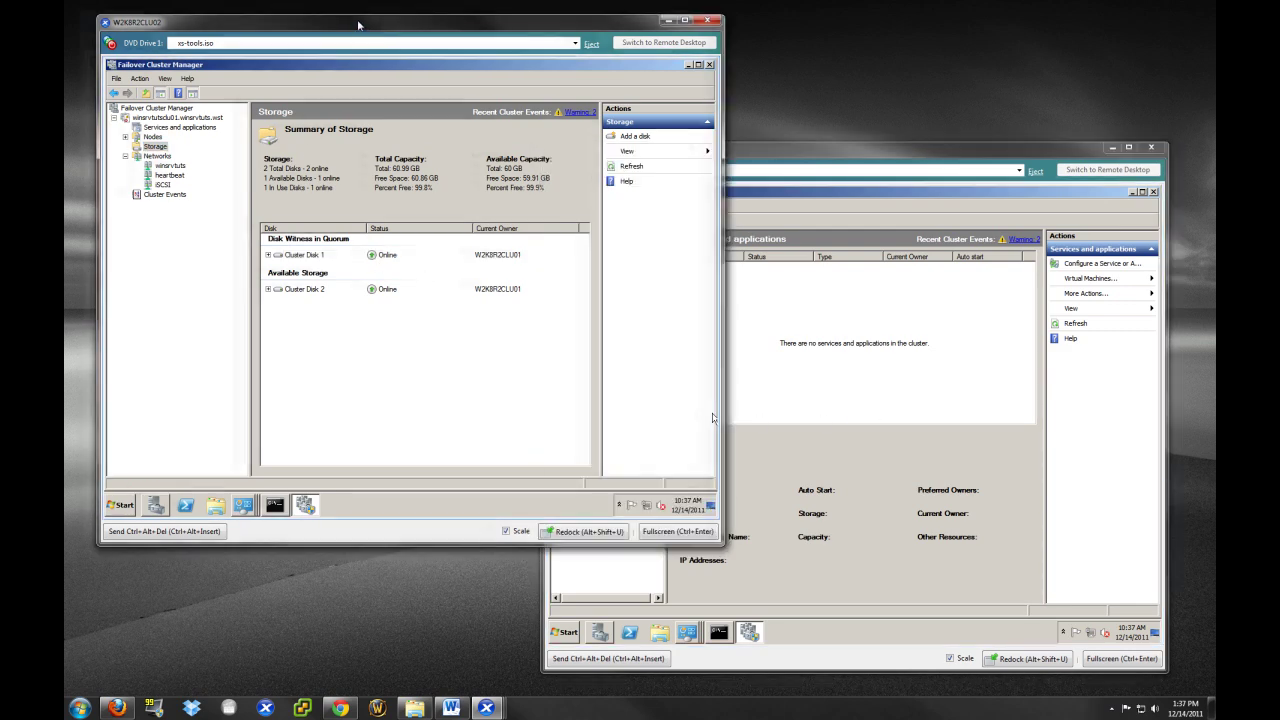
left_click_drag(358, 25, 336, 19)
left_click_drag(770, 156, 785, 153)
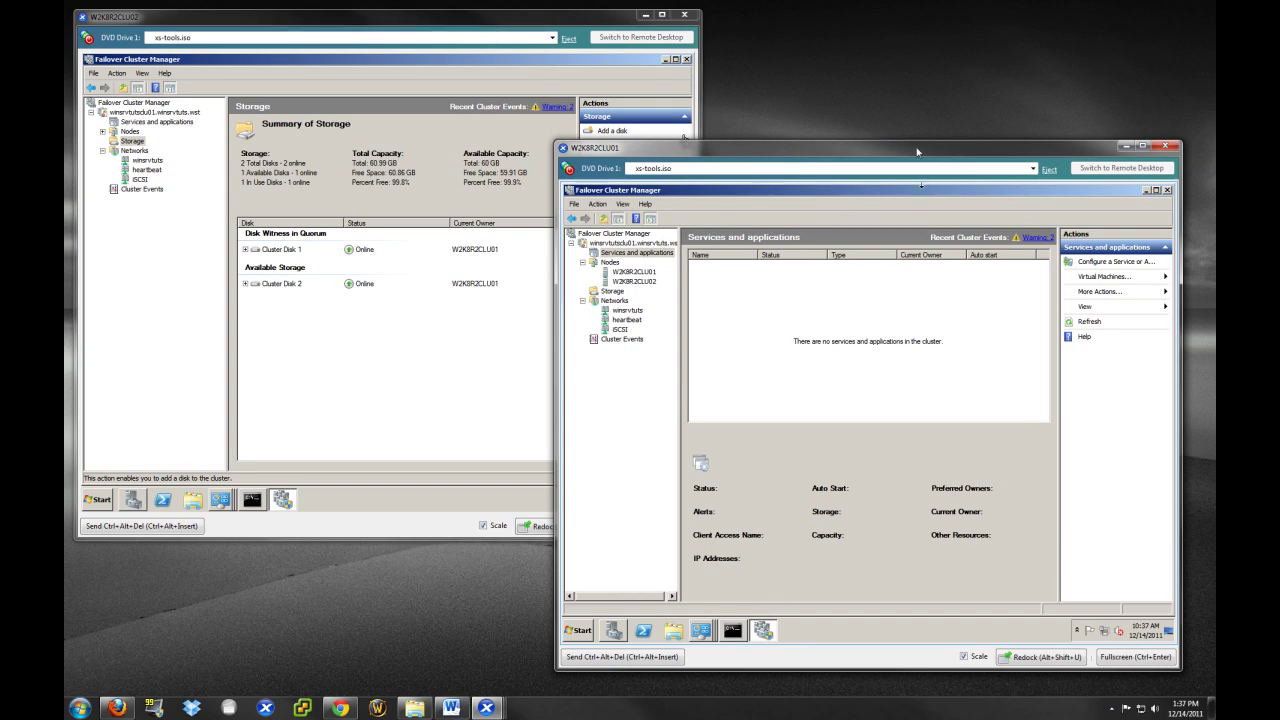
left_click_drag(917, 152, 937, 158)
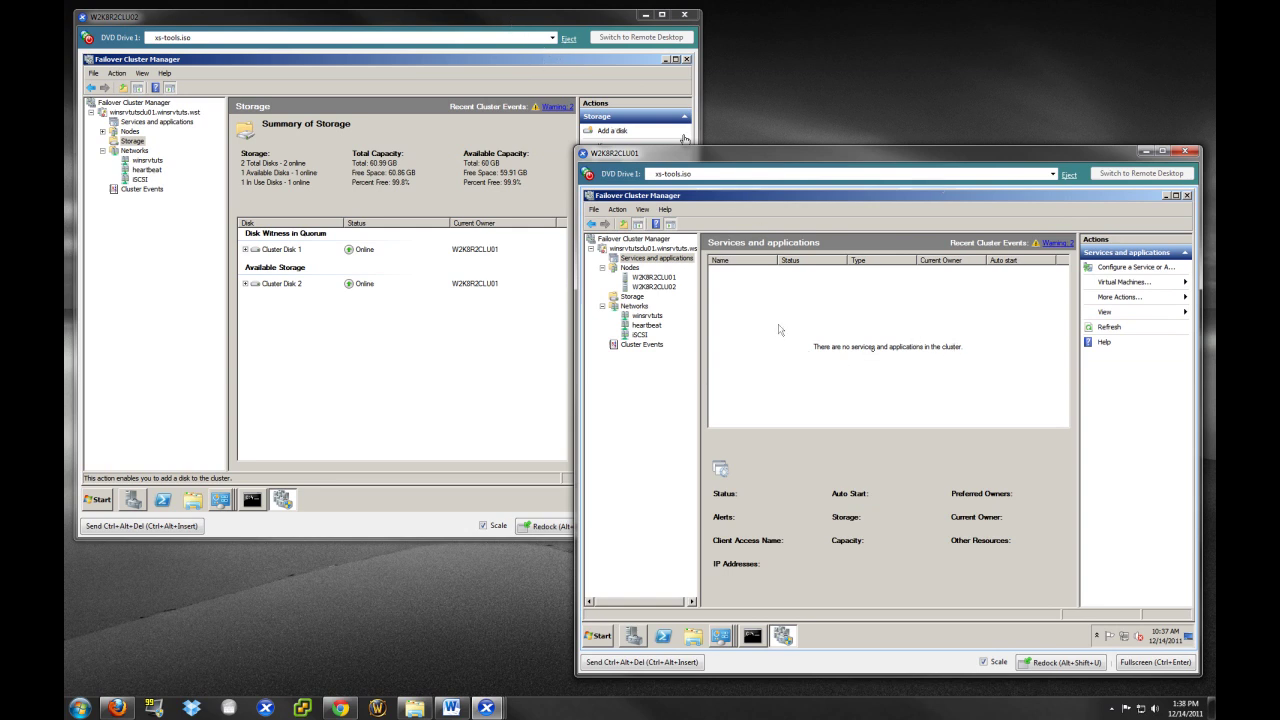
left_click(452, 362)
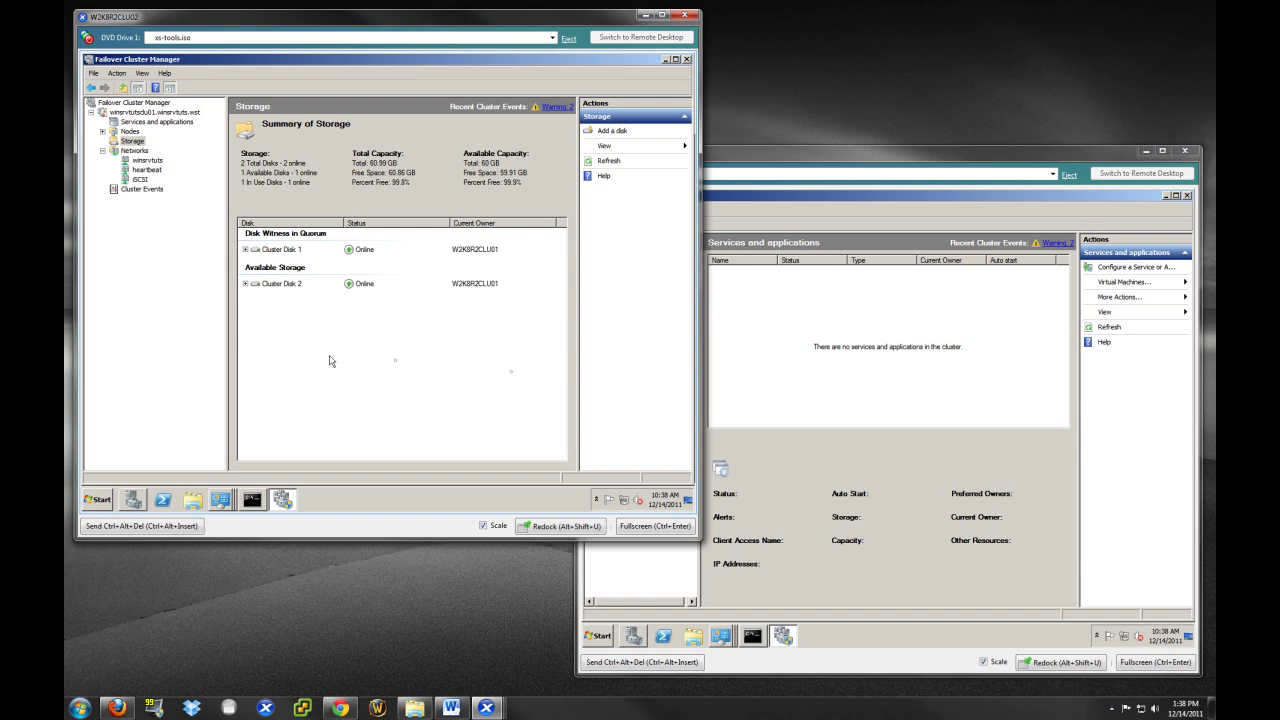
left_click(800, 370)
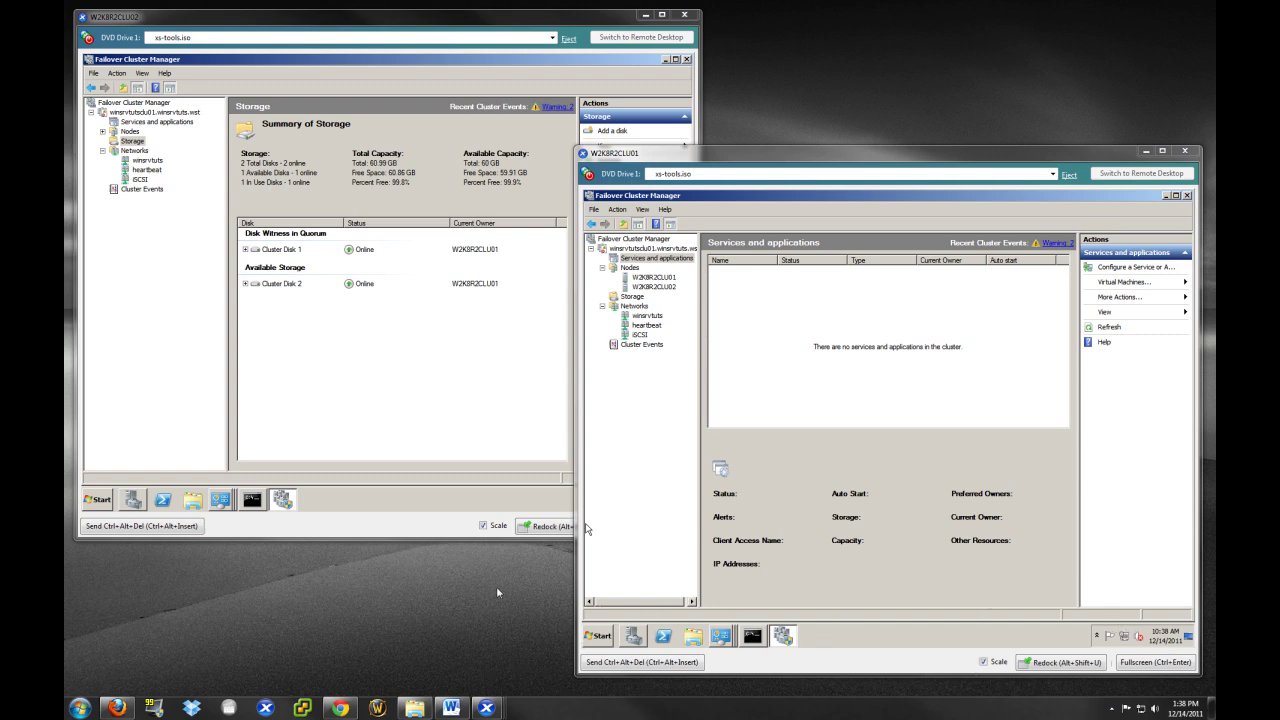
left_click_drag(939, 155, 935, 158)
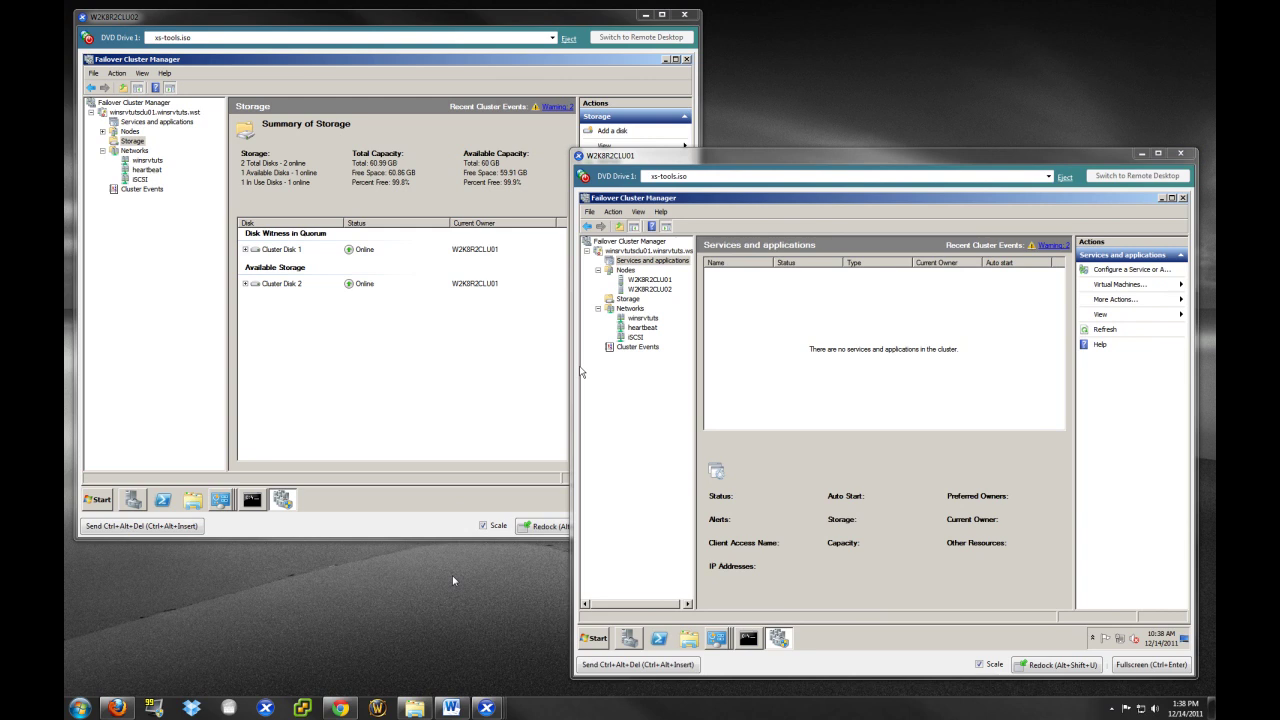